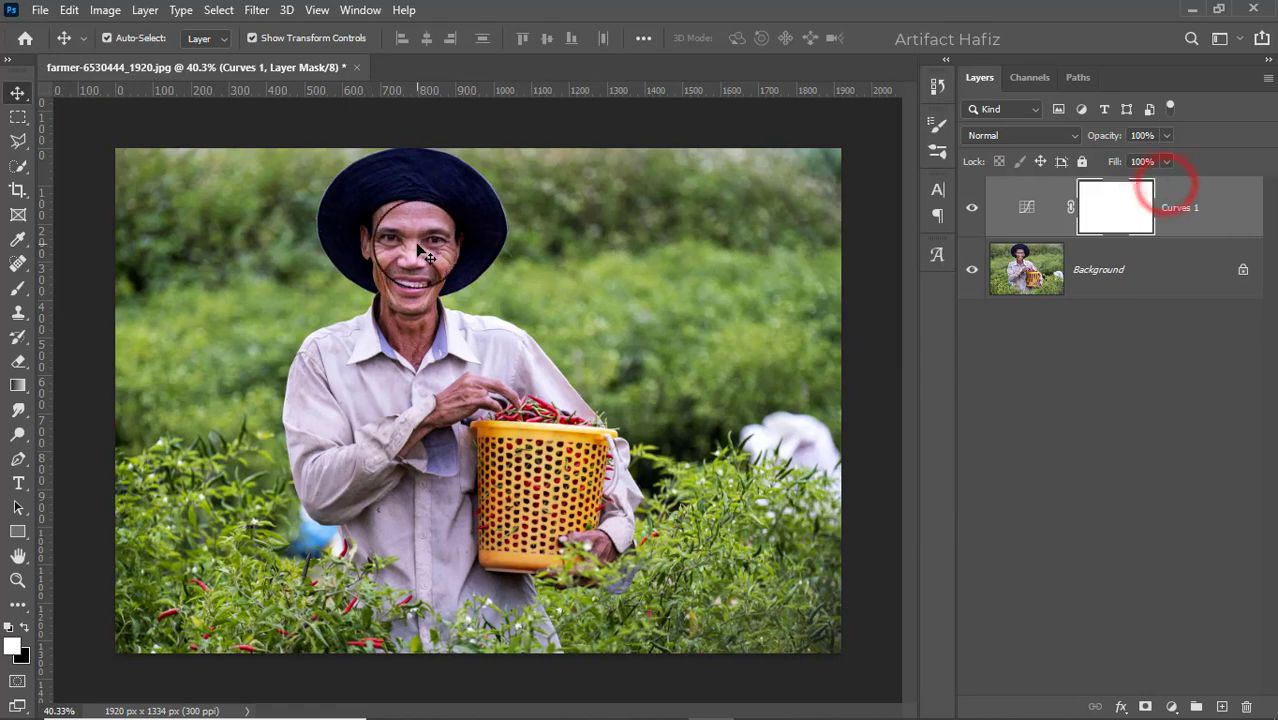
# Compare the farmer's face with the Curves 1 layer hidden and shown, and invert that layer's white mask to black.
pyautogui.scroll(3, 413, 245)
pyautogui.scroll(5, 413, 242)
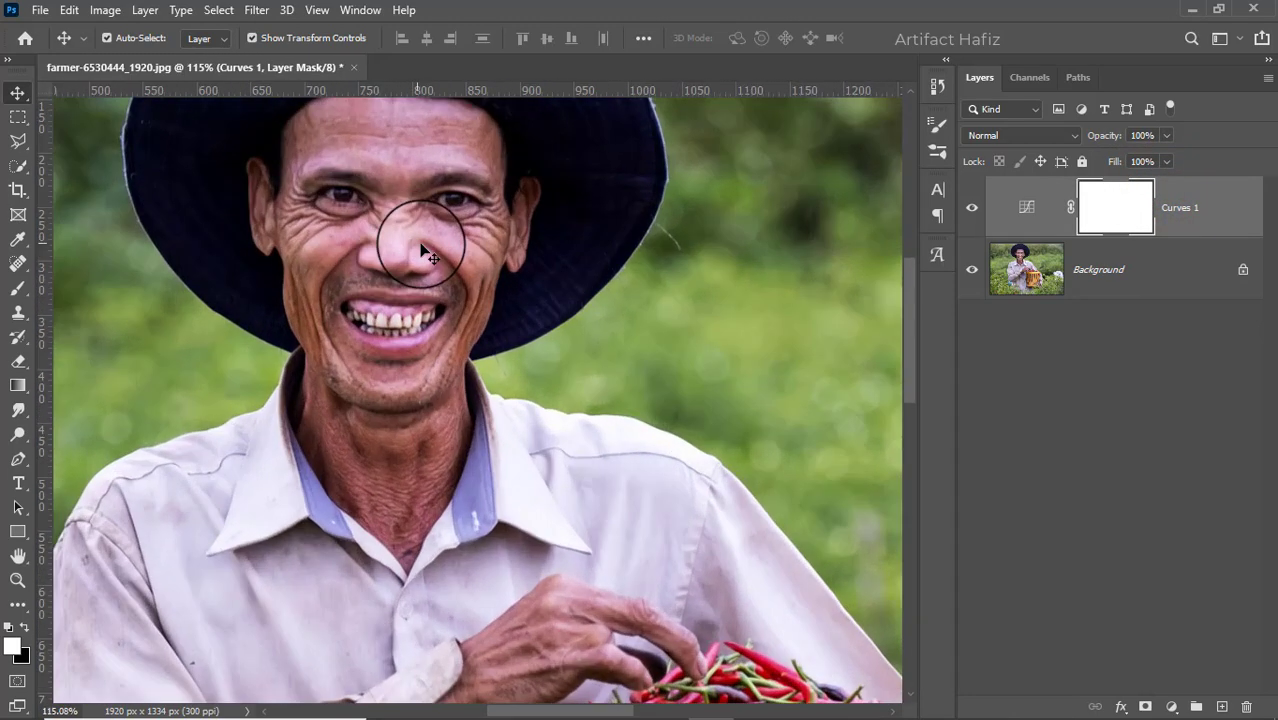
pyautogui.moveTo(424, 246); pyautogui.dragTo(524, 331)
pyautogui.click(973, 211)
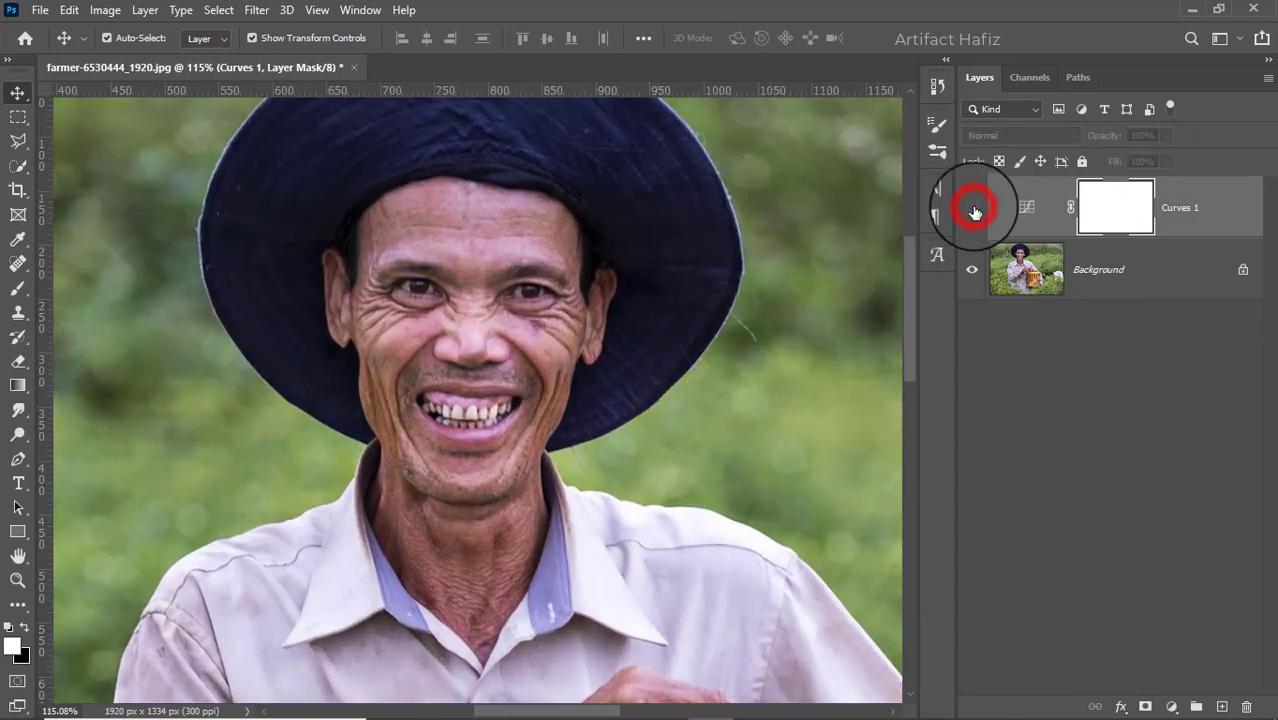
pyautogui.click(973, 211)
pyautogui.click(1108, 200)
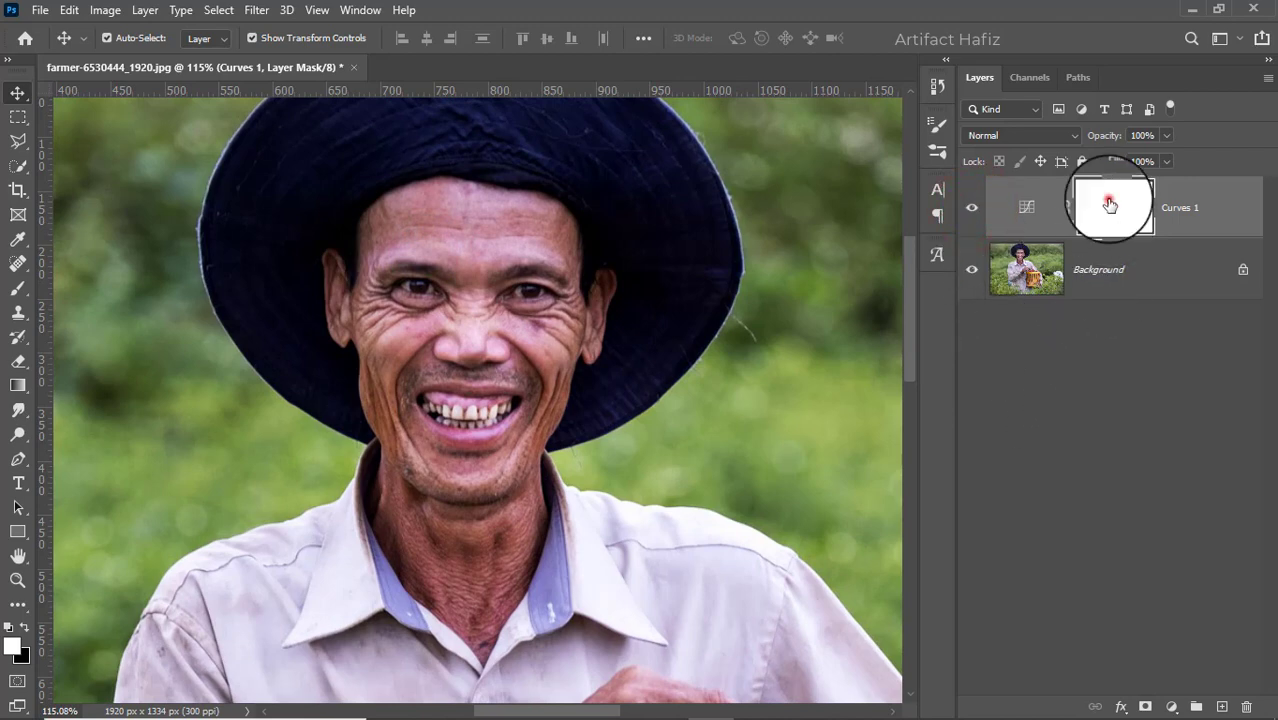
pyautogui.click(105, 10)
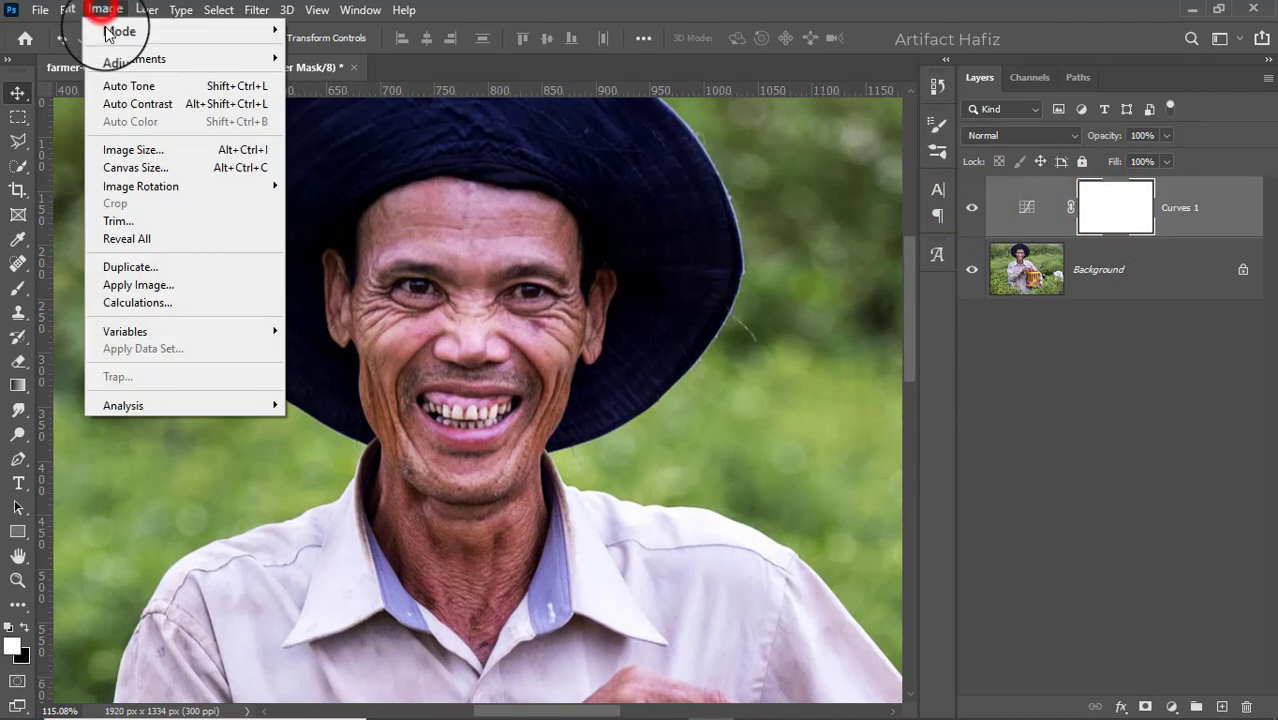
pyautogui.moveTo(150, 62)
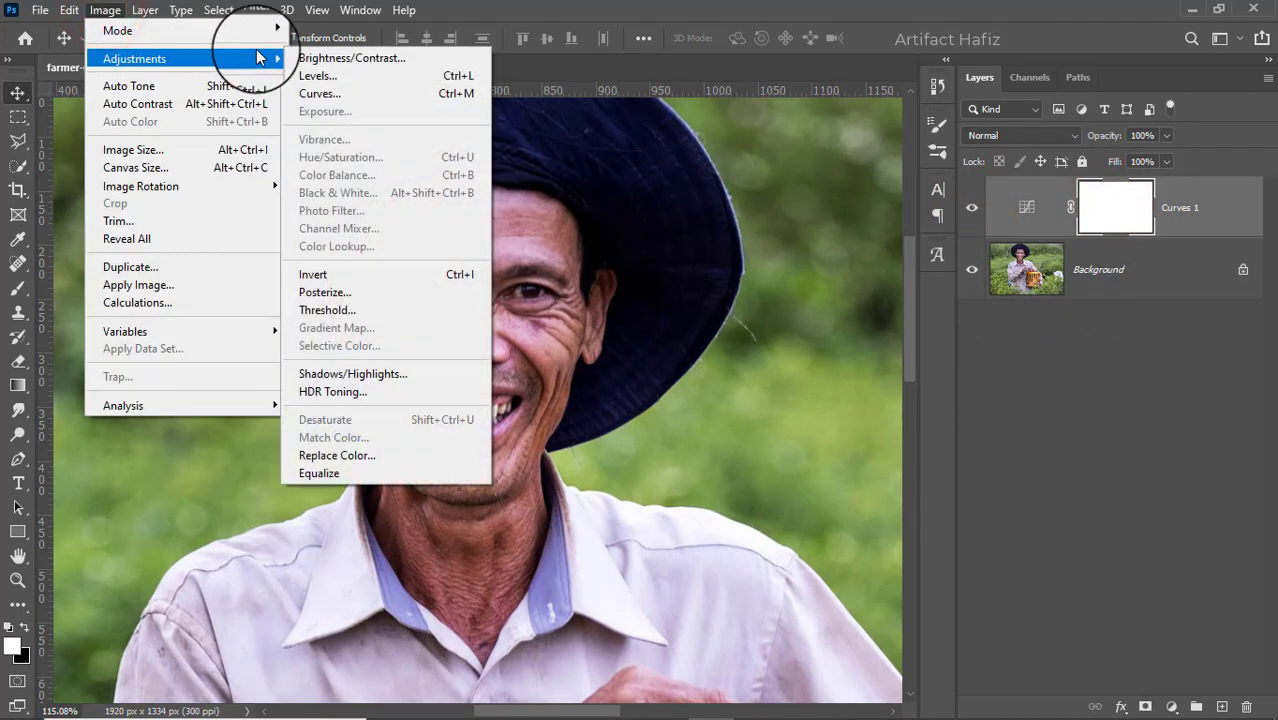
pyautogui.click(333, 276)
# Set up a white Soft Round brush at 71% opacity and paint a small stroke on the Curves 1 mask over the cheek.
pyautogui.click(18, 288)
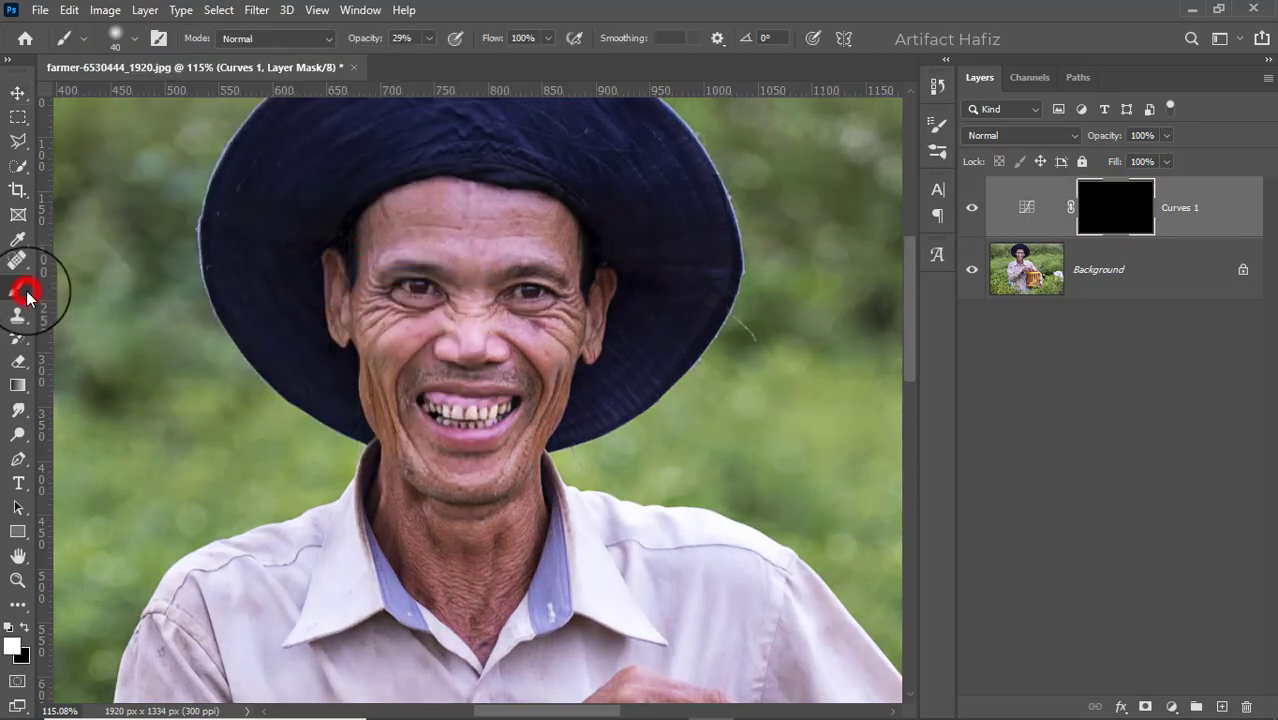
pyautogui.click(118, 40)
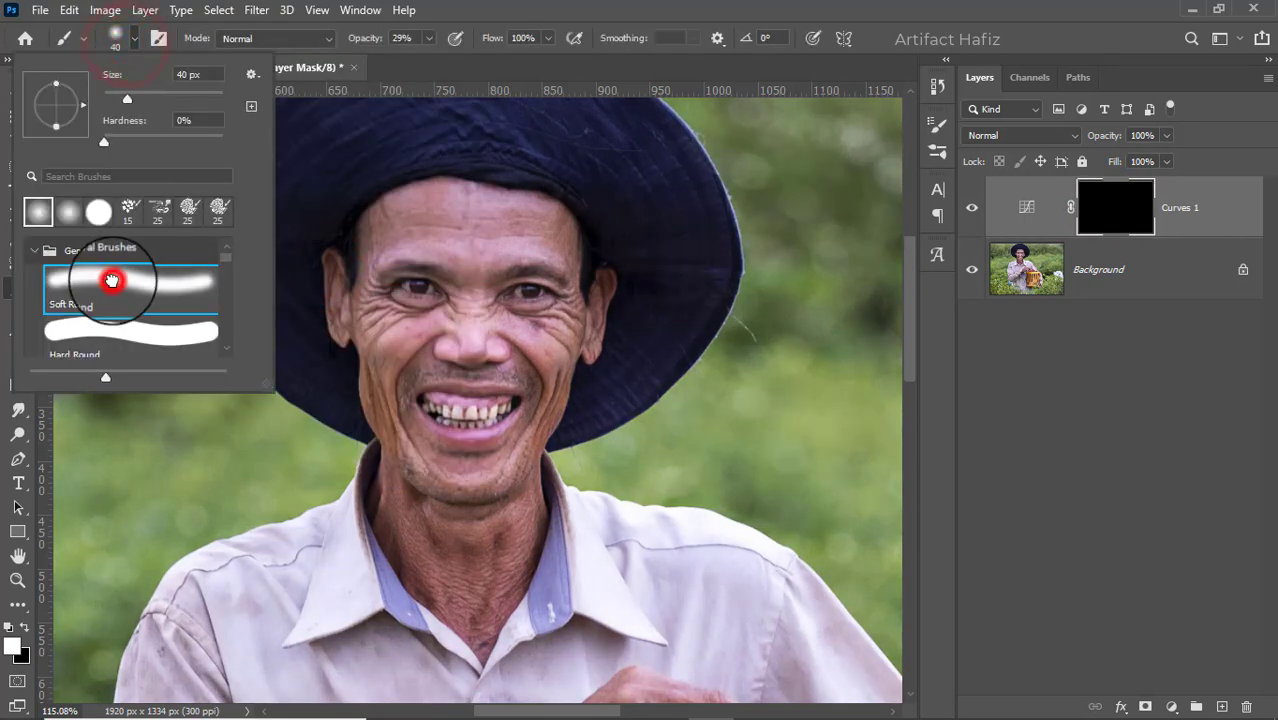
pyautogui.click(429, 37)
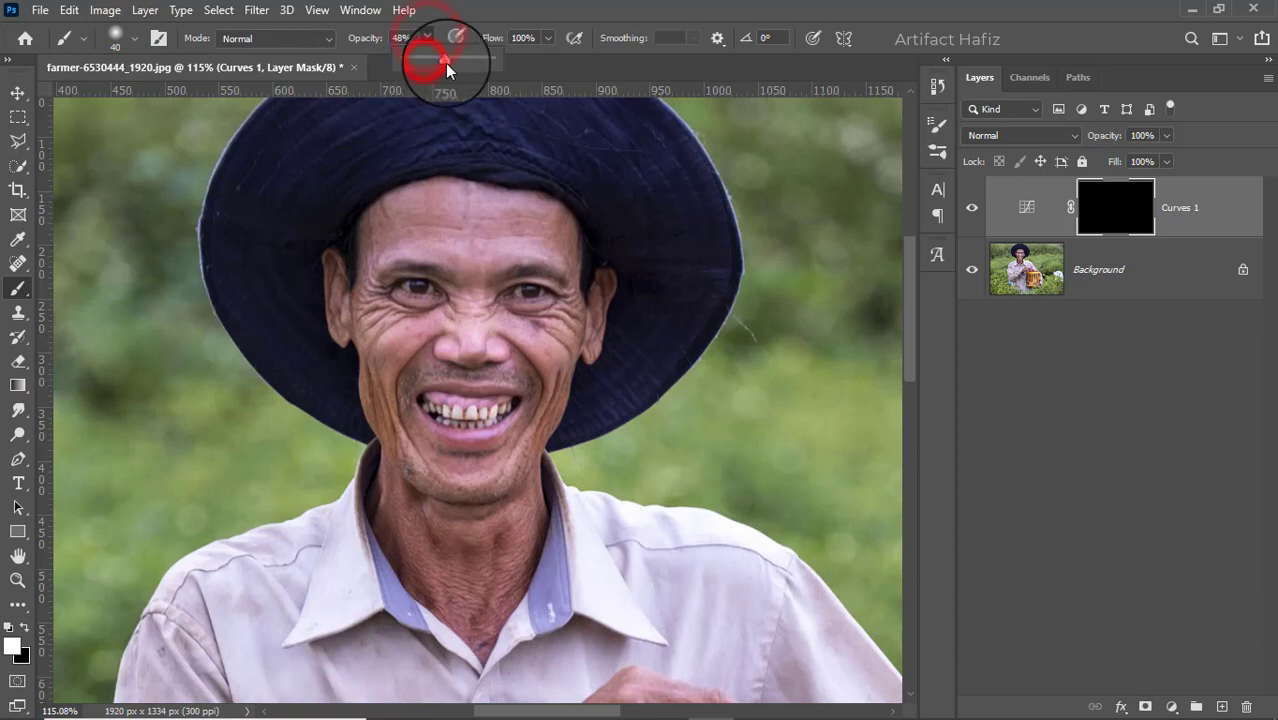
pyautogui.moveTo(445, 63); pyautogui.dragTo(464, 66)
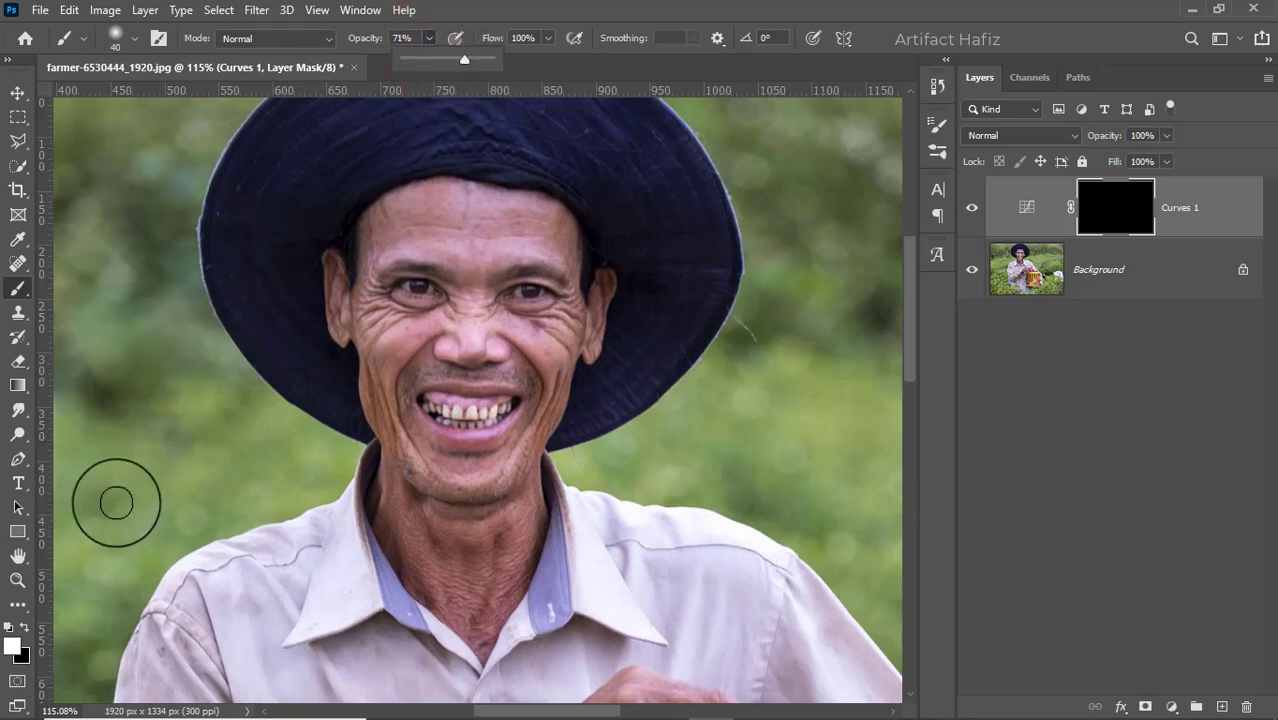
pyautogui.click(25, 628)
pyautogui.click(25, 628)
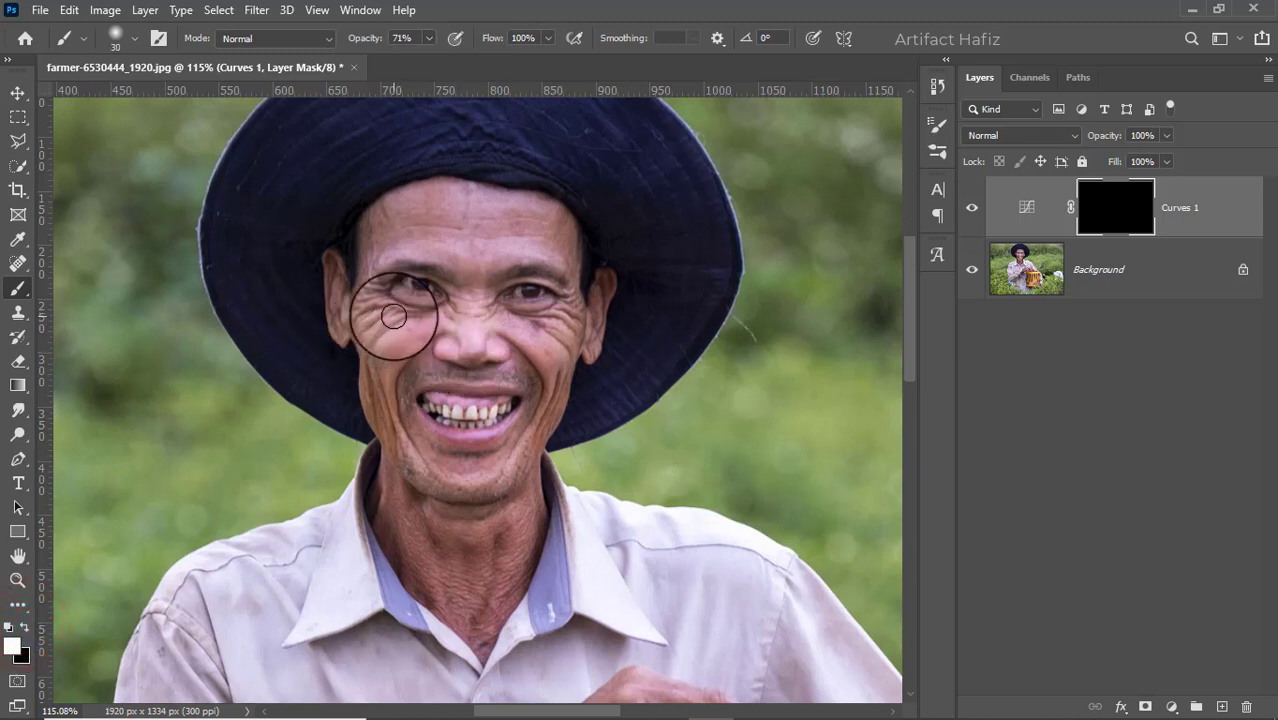
pyautogui.moveTo(388, 310); pyautogui.dragTo(381, 325)
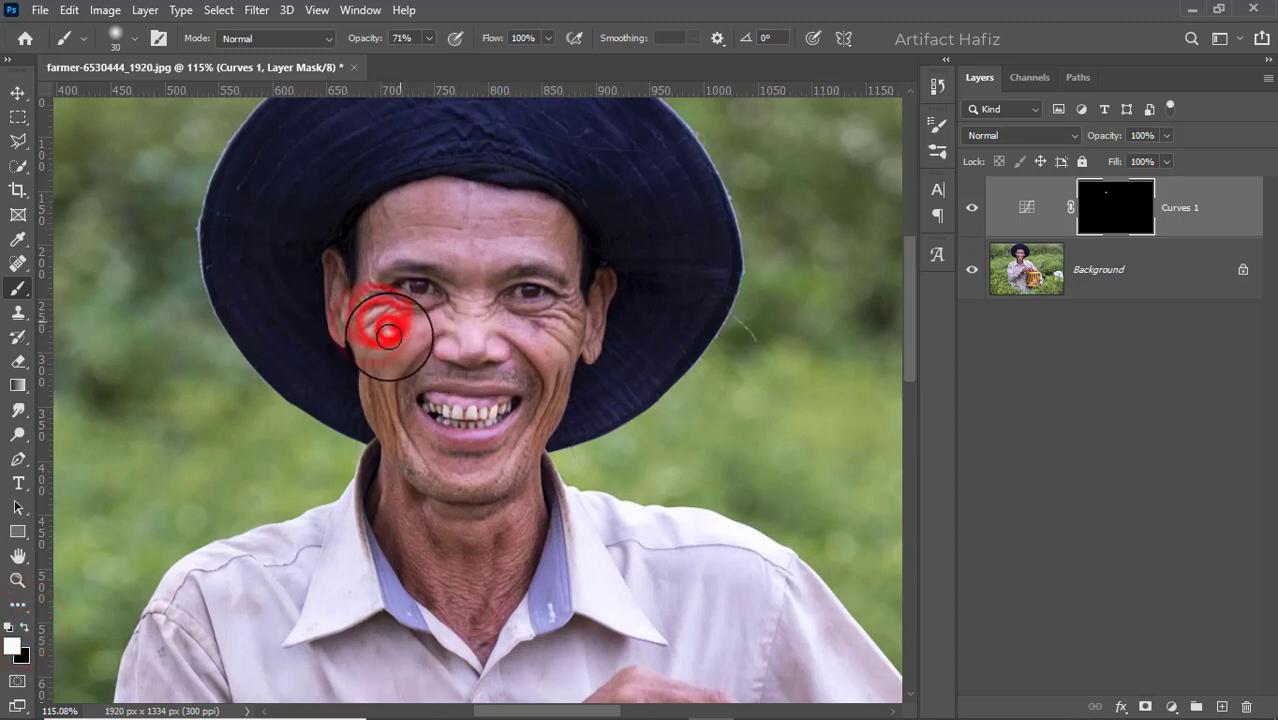
# Raise the brush opacity to 100% and paint white on the Curves 1 mask over the farmer's face and neck.
pyautogui.click(429, 38)
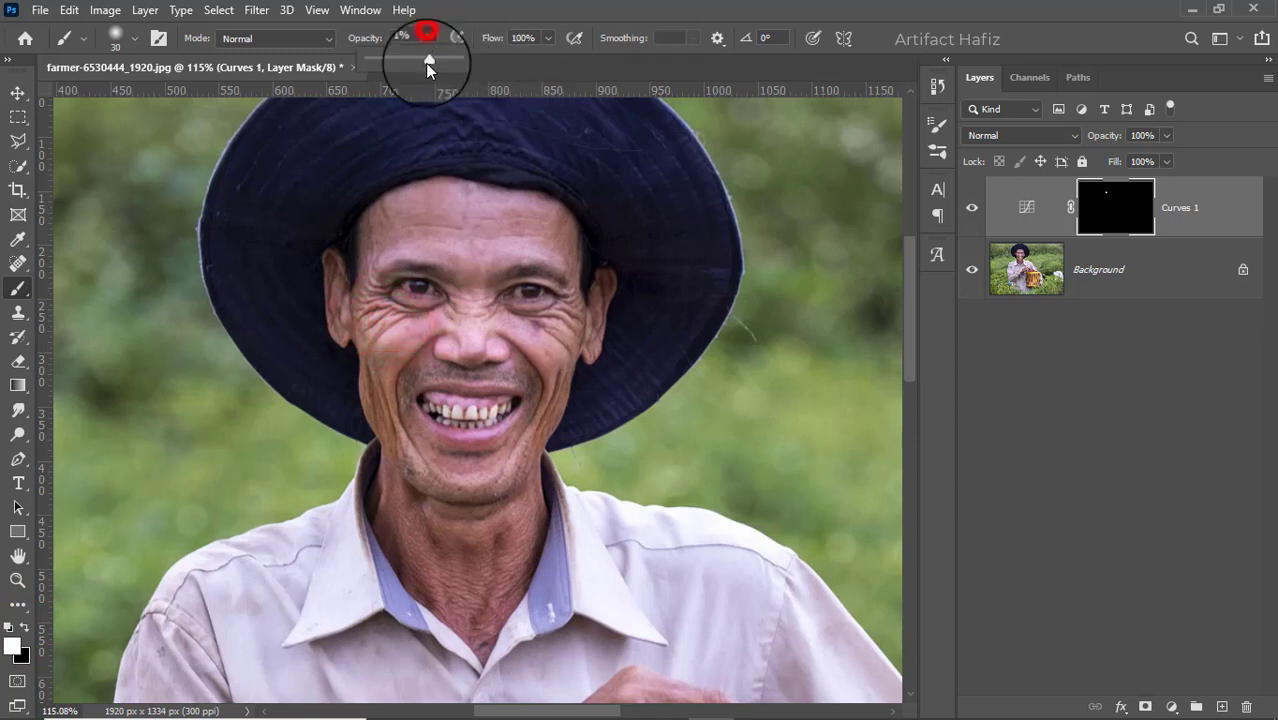
pyautogui.moveTo(429, 59); pyautogui.dragTo(502, 86)
pyautogui.moveTo(390, 275)
pyautogui.mouseDown()
pyautogui.moveTo(445, 274)
pyautogui.moveTo(400, 289)
pyautogui.moveTo(448, 292)
pyautogui.moveTo(391, 297)
pyautogui.mouseUp()
pyautogui.moveTo(490, 290)
pyautogui.mouseDown()
pyautogui.moveTo(534, 284)
pyautogui.moveTo(537, 305)
pyautogui.moveTo(490, 292)
pyautogui.moveTo(540, 318)
pyautogui.mouseUp()
pyautogui.moveTo(379, 339)
pyautogui.mouseDown()
pyautogui.moveTo(395, 464)
pyautogui.moveTo(397, 444)
pyautogui.moveTo(425, 481)
pyautogui.moveTo(494, 494)
pyautogui.moveTo(474, 486)
pyautogui.moveTo(558, 400)
pyautogui.moveTo(560, 377)
pyautogui.moveTo(532, 460)
pyautogui.moveTo(515, 396)
pyautogui.moveTo(435, 388)
pyautogui.moveTo(517, 398)
pyautogui.moveTo(469, 420)
pyautogui.moveTo(391, 391)
pyautogui.moveTo(430, 419)
pyautogui.moveTo(497, 426)
pyautogui.moveTo(454, 366)
pyautogui.moveTo(469, 340)
pyautogui.moveTo(430, 345)
pyautogui.moveTo(427, 359)
pyautogui.moveTo(464, 335)
pyautogui.moveTo(529, 371)
pyautogui.moveTo(459, 273)
pyautogui.moveTo(471, 328)
pyautogui.moveTo(493, 292)
pyautogui.moveTo(486, 328)
pyautogui.moveTo(439, 306)
pyautogui.moveTo(414, 223)
pyautogui.mouseUp()
pyautogui.press(']')
pyautogui.click(521, 222)
pyautogui.moveTo(522, 222); pyautogui.dragTo(469, 234)
pyautogui.moveTo(529, 257)
pyautogui.mouseDown()
pyautogui.moveTo(556, 311)
pyautogui.moveTo(558, 390)
pyautogui.mouseUp()
pyautogui.moveTo(558, 332)
pyautogui.mouseDown()
pyautogui.moveTo(551, 371)
pyautogui.moveTo(516, 453)
pyautogui.moveTo(474, 484)
pyautogui.moveTo(397, 461)
pyautogui.moveTo(476, 495)
pyautogui.moveTo(452, 489)
pyautogui.moveTo(458, 463)
pyautogui.moveTo(387, 488)
pyautogui.mouseUp()
pyautogui.moveTo(391, 524)
pyautogui.mouseDown()
pyautogui.moveTo(441, 591)
pyautogui.moveTo(461, 558)
pyautogui.moveTo(457, 608)
pyautogui.mouseUp()
pyautogui.moveTo(419, 502); pyautogui.dragTo(462, 622)
pyautogui.moveTo(507, 533); pyautogui.dragTo(482, 624)
pyautogui.moveTo(511, 490); pyautogui.dragTo(446, 416)
pyautogui.moveTo(447, 497); pyautogui.dragTo(444, 521)
pyautogui.moveTo(421, 454); pyautogui.dragTo(434, 484)
pyautogui.moveTo(414, 462)
pyautogui.mouseDown()
pyautogui.moveTo(456, 462)
pyautogui.moveTo(468, 440)
pyautogui.mouseUp()
pyautogui.moveTo(470, 443); pyautogui.dragTo(462, 378)
pyautogui.moveTo(424, 430); pyautogui.dragTo(432, 380)
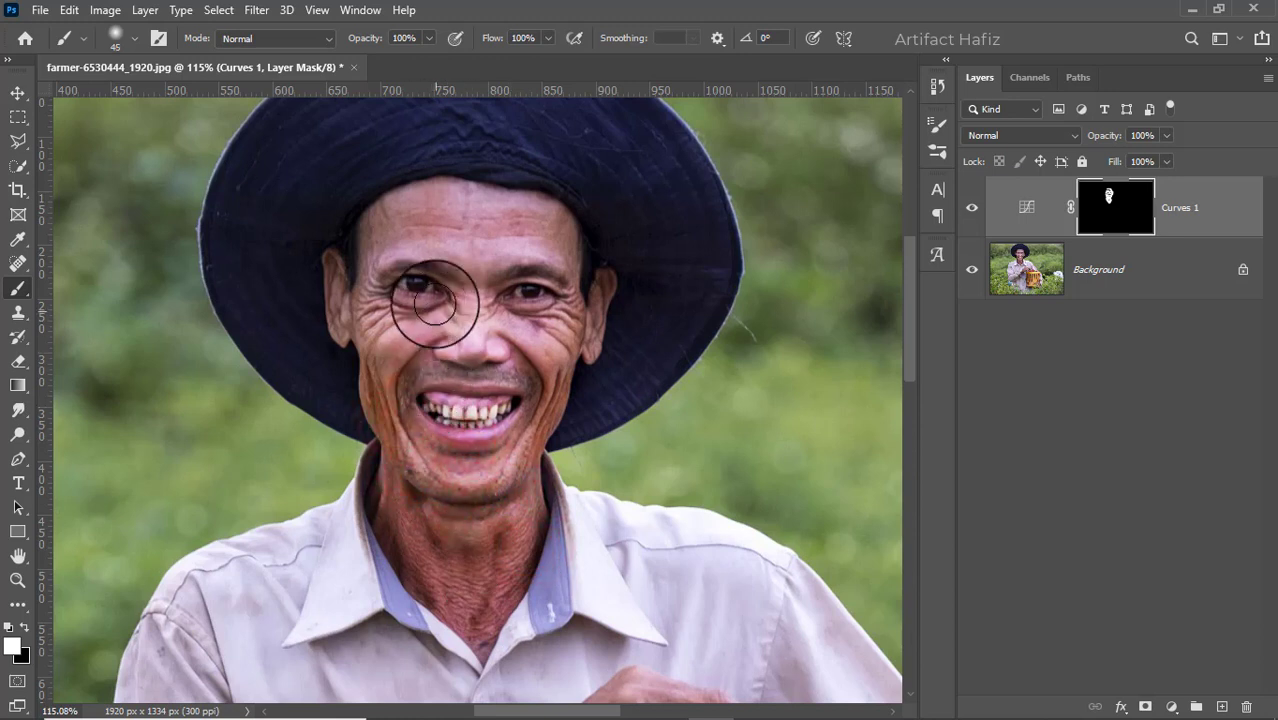
# Enlarge the brush to 125 px and fill in the Curves 1 mask with broad white strokes over the face and neck.
pyautogui.press(']')
pyautogui.press(']')
pyautogui.press(']')
pyautogui.press(']')
pyautogui.press(']')
pyautogui.press(']')
pyautogui.press(']')
pyautogui.moveTo(385, 272)
pyautogui.mouseDown()
pyautogui.moveTo(366, 284)
pyautogui.moveTo(471, 225)
pyautogui.moveTo(547, 326)
pyautogui.mouseUp()
pyautogui.moveTo(542, 283)
pyautogui.mouseDown()
pyautogui.moveTo(559, 288)
pyautogui.moveTo(550, 348)
pyautogui.mouseUp()
pyautogui.moveTo(492, 368); pyautogui.dragTo(470, 510)
pyautogui.moveTo(466, 523); pyautogui.dragTo(463, 545)
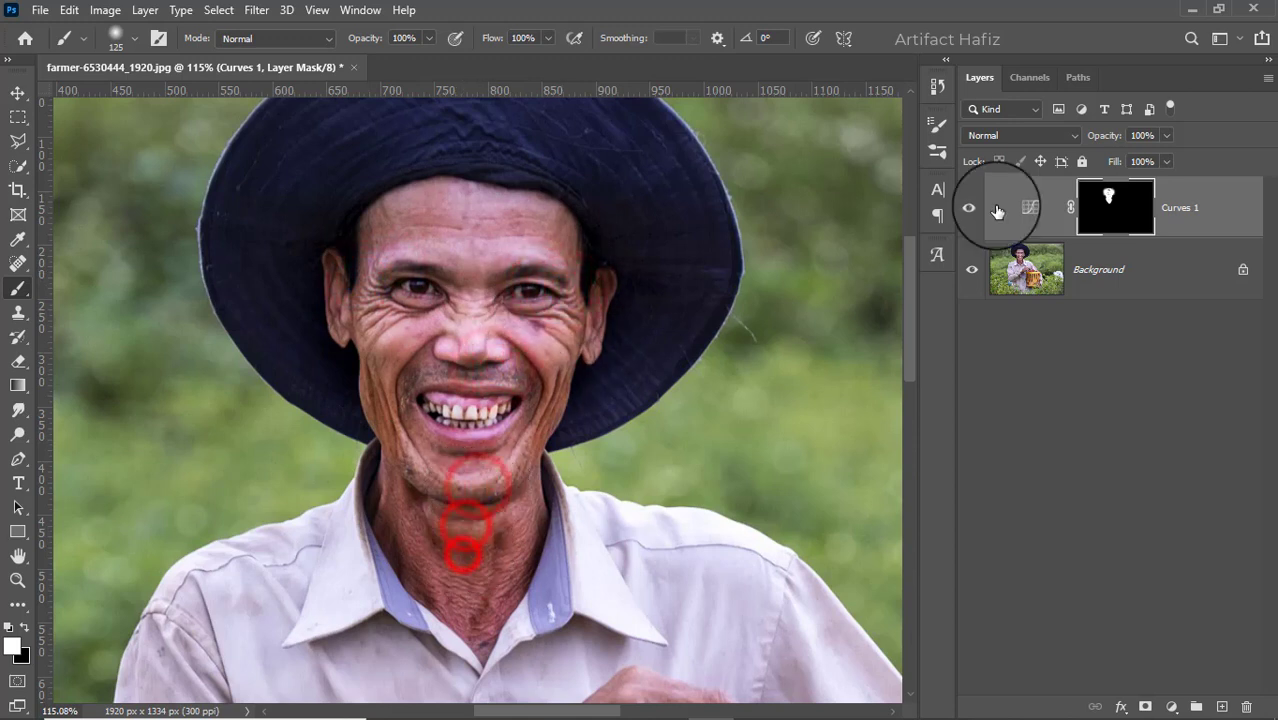
# Set the Curves 1 layer's blend mode to Luminosity and compare the image with the layer hidden and shown.
pyautogui.click(971, 207)
pyautogui.click(971, 207)
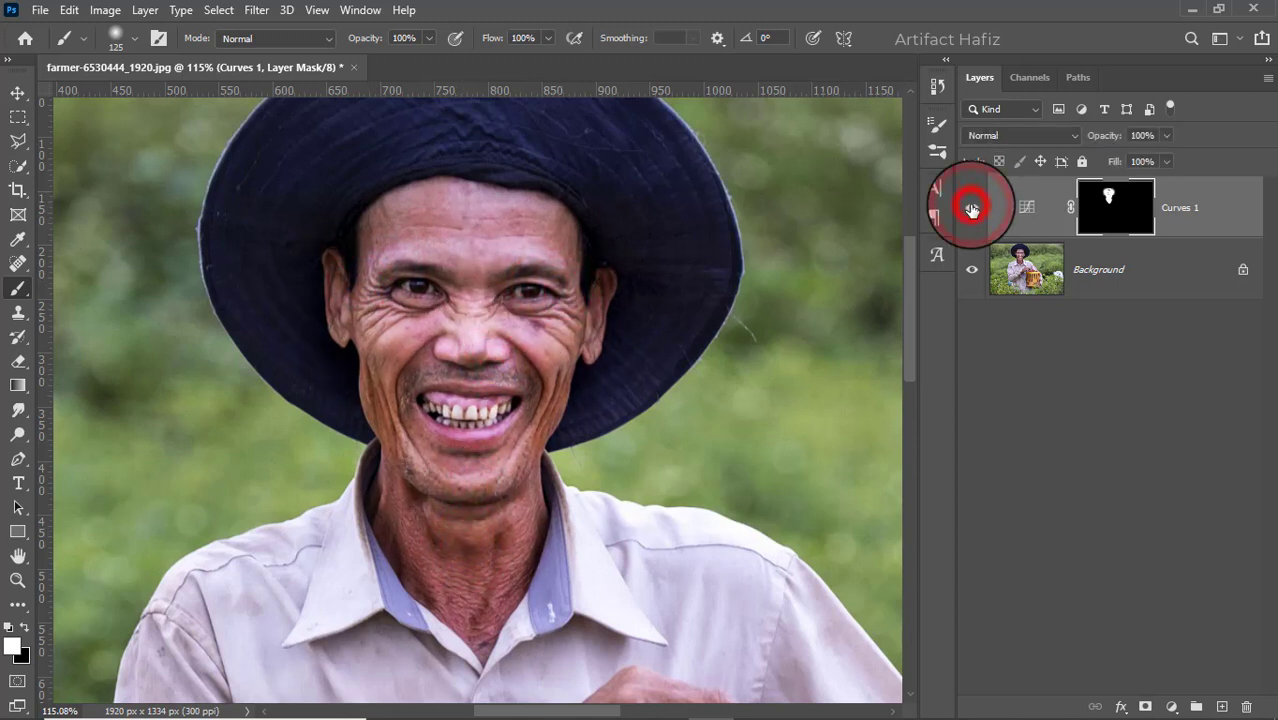
pyautogui.click(1017, 134)
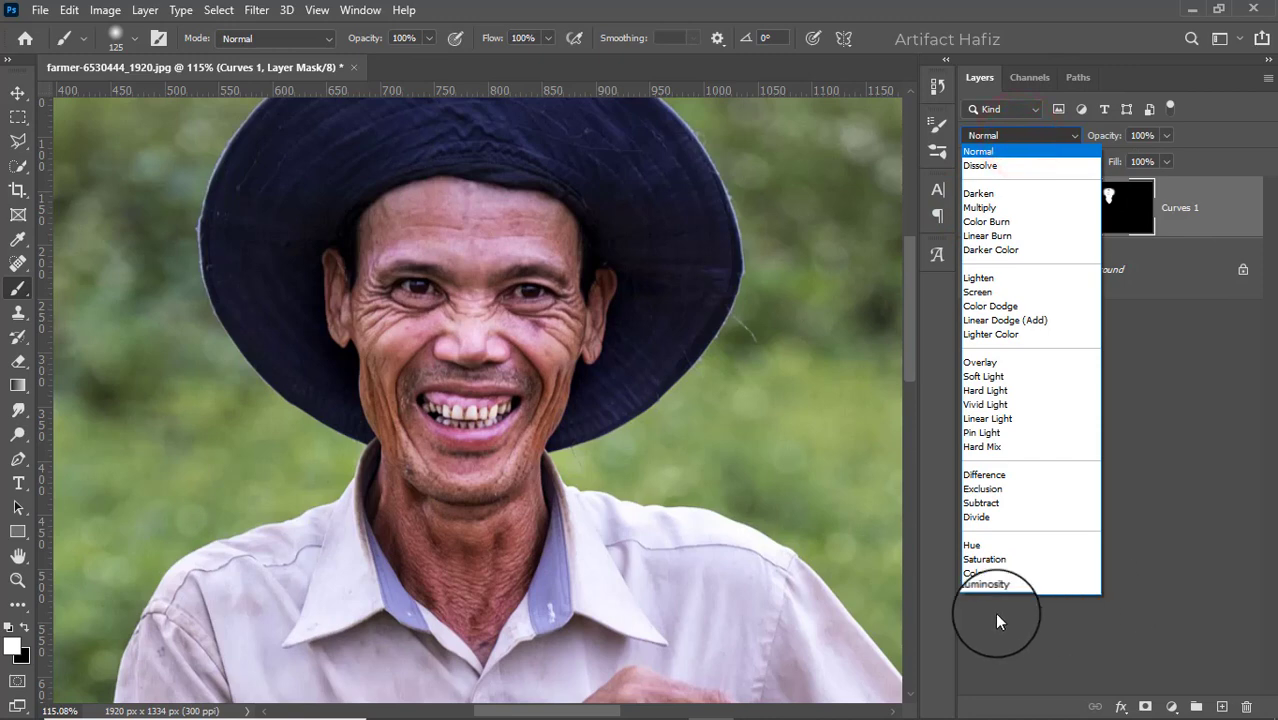
pyautogui.click(990, 585)
pyautogui.click(971, 207)
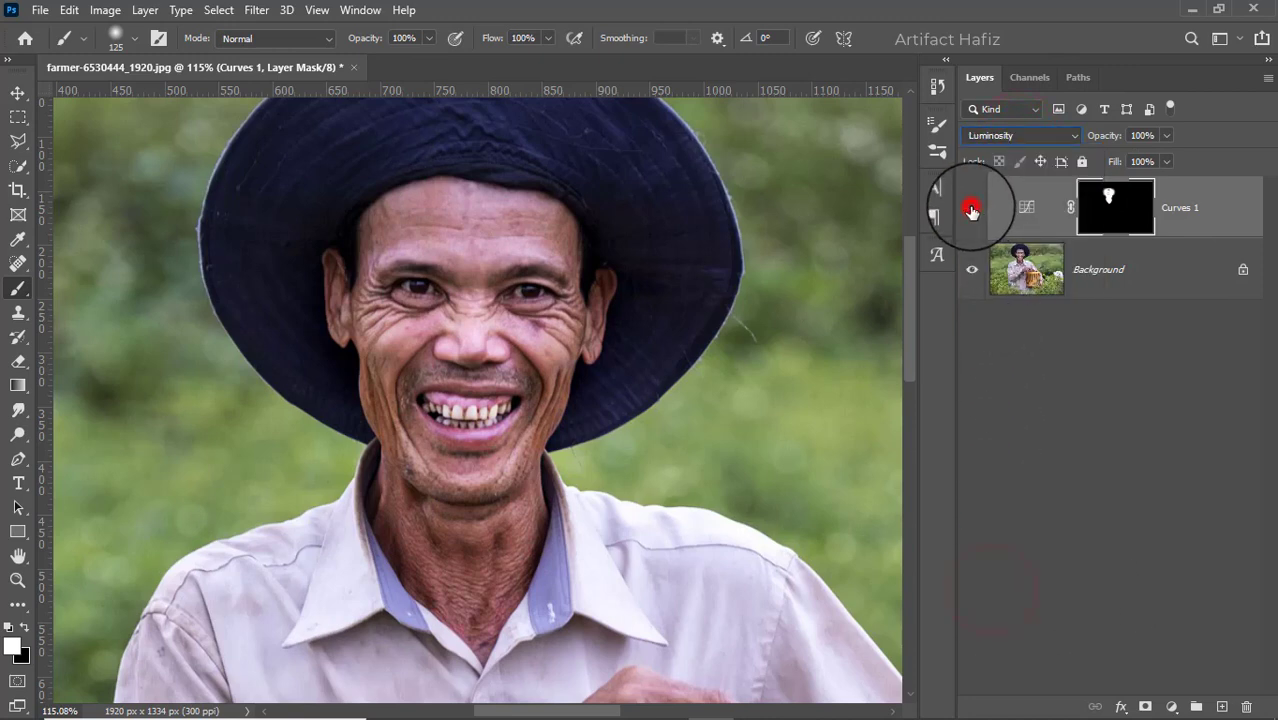
pyautogui.click(971, 207)
pyautogui.scroll(-3, 697, 362)
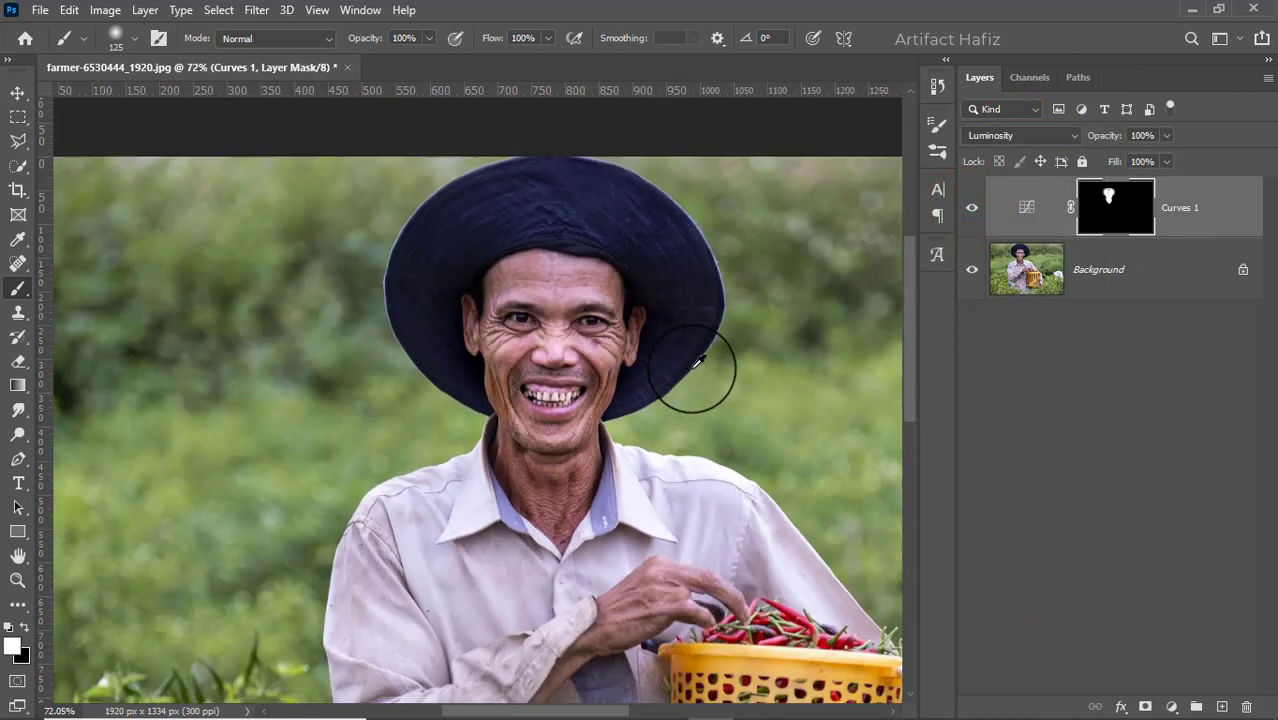
pyautogui.scroll(-5, 697, 362)
pyautogui.scroll(3, 825, 267)
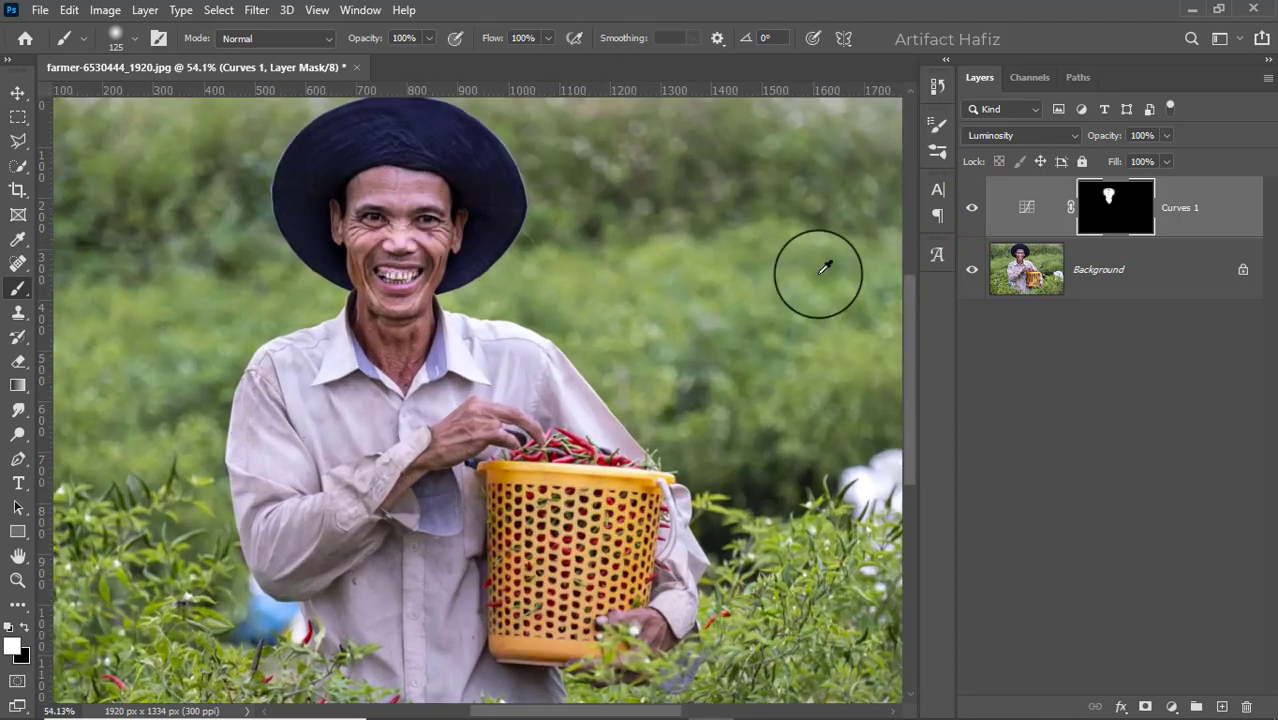
pyautogui.click(971, 207)
pyautogui.click(971, 207)
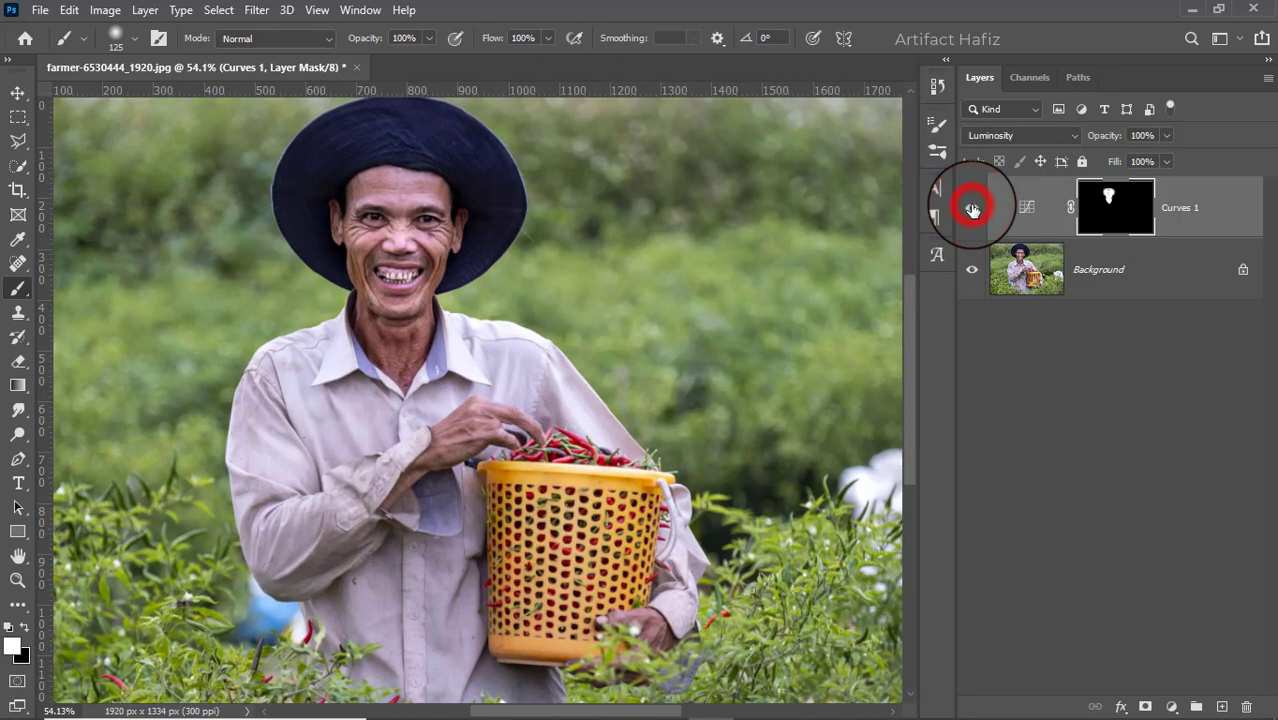
# Add a Levels adjustment layer above Curves 1 with the midtone value set to 1.03.
pyautogui.click(1208, 204)
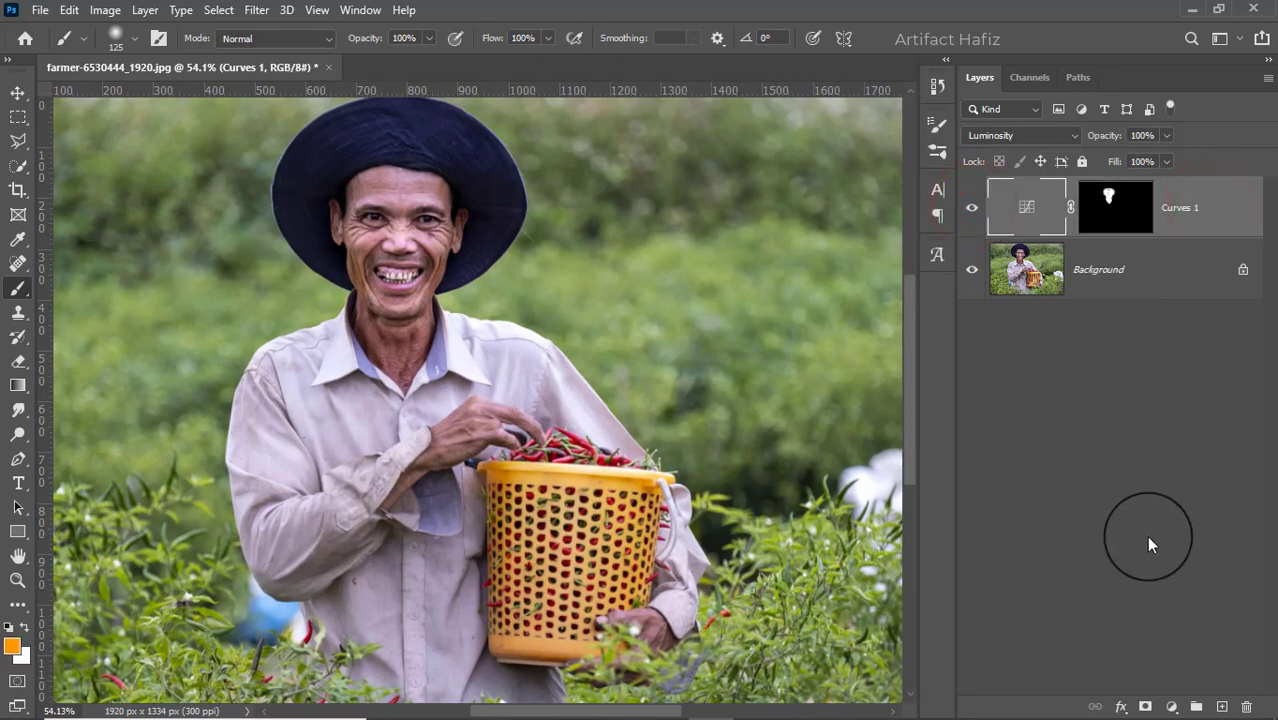
pyautogui.click(1168, 706)
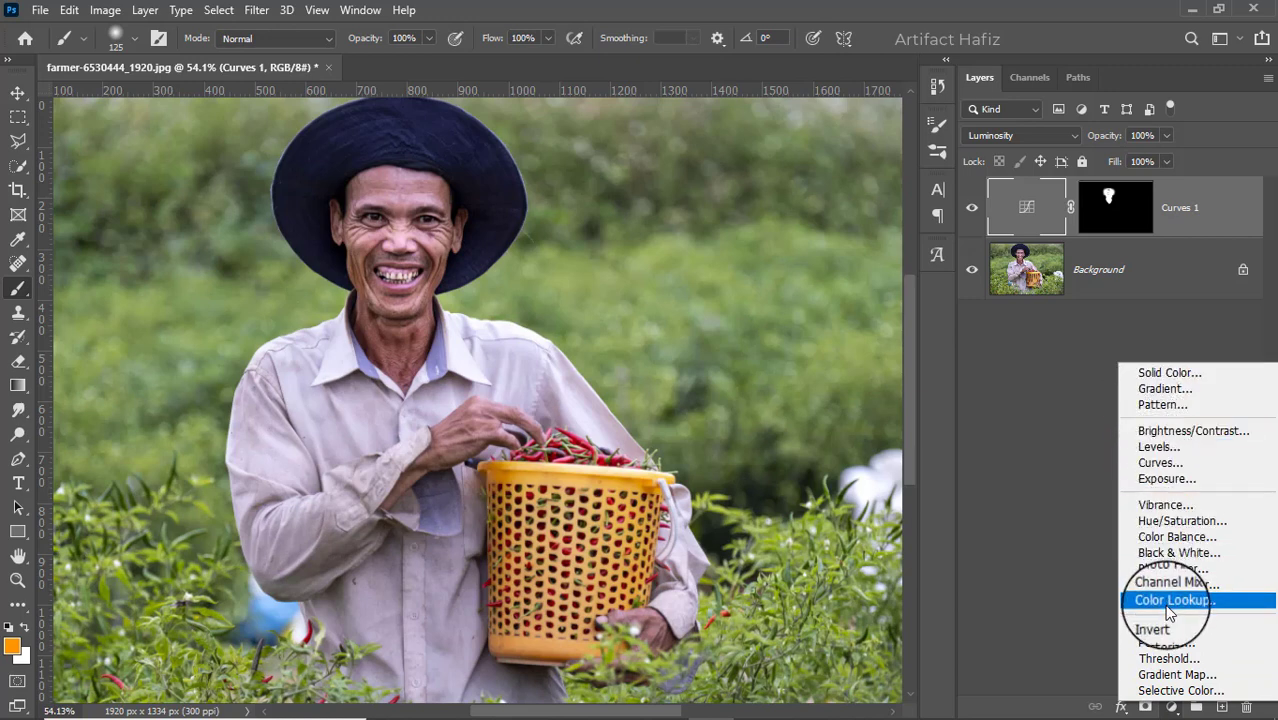
pyautogui.click(1157, 450)
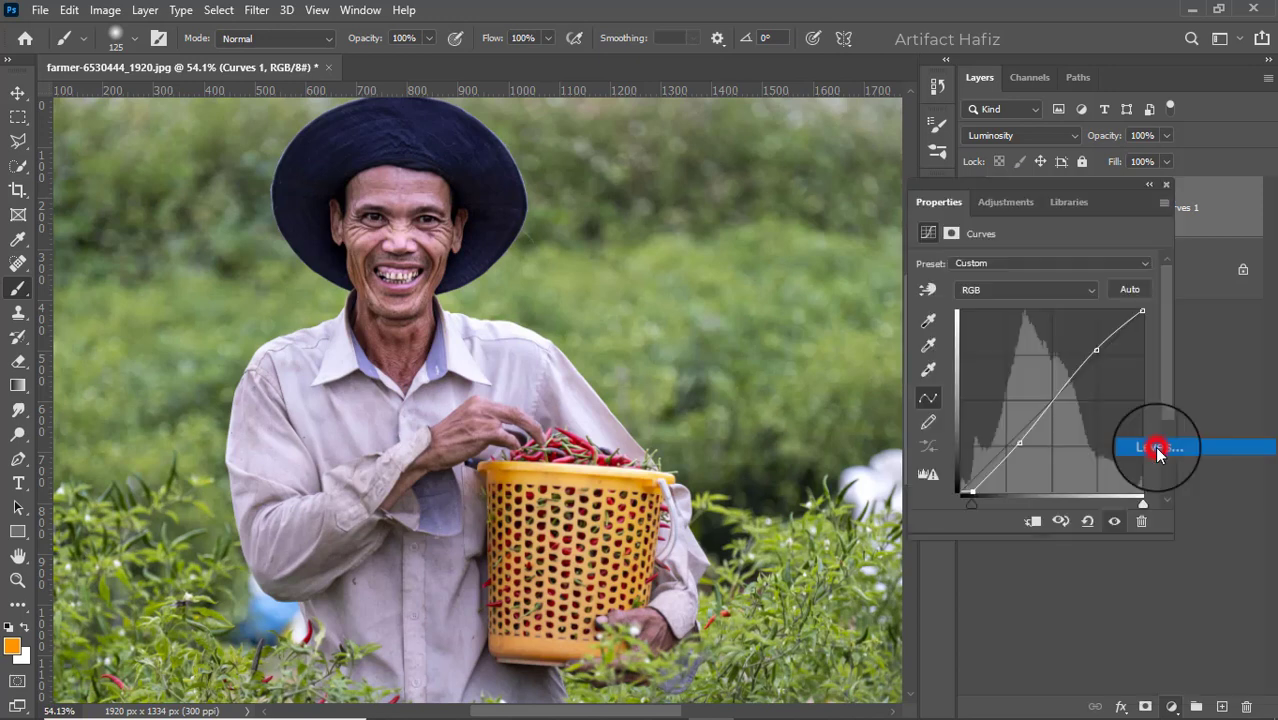
pyautogui.moveTo(1047, 401); pyautogui.dragTo(1004, 410)
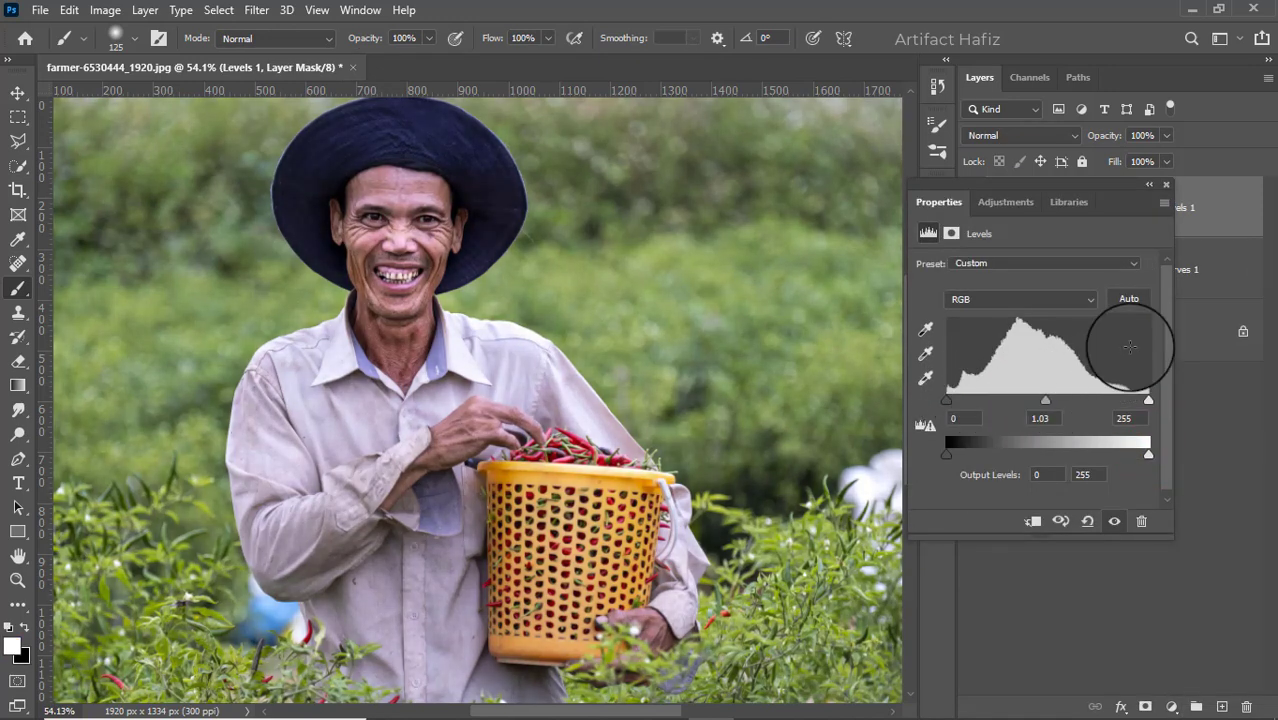
pyautogui.click(1178, 200)
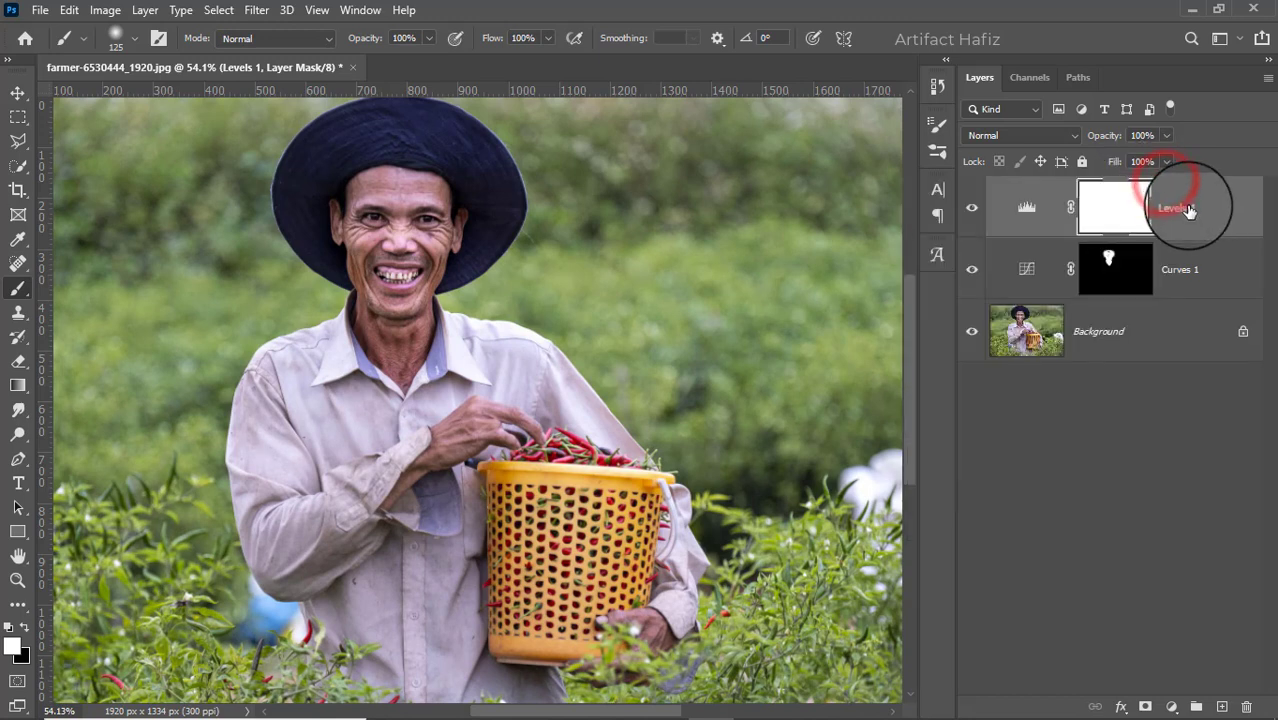
# Stamp all visible layers into a new top layer and convert it for Smart Filters.
pyautogui.hotkey('ctrl', 'alt', 'shift', 'e')
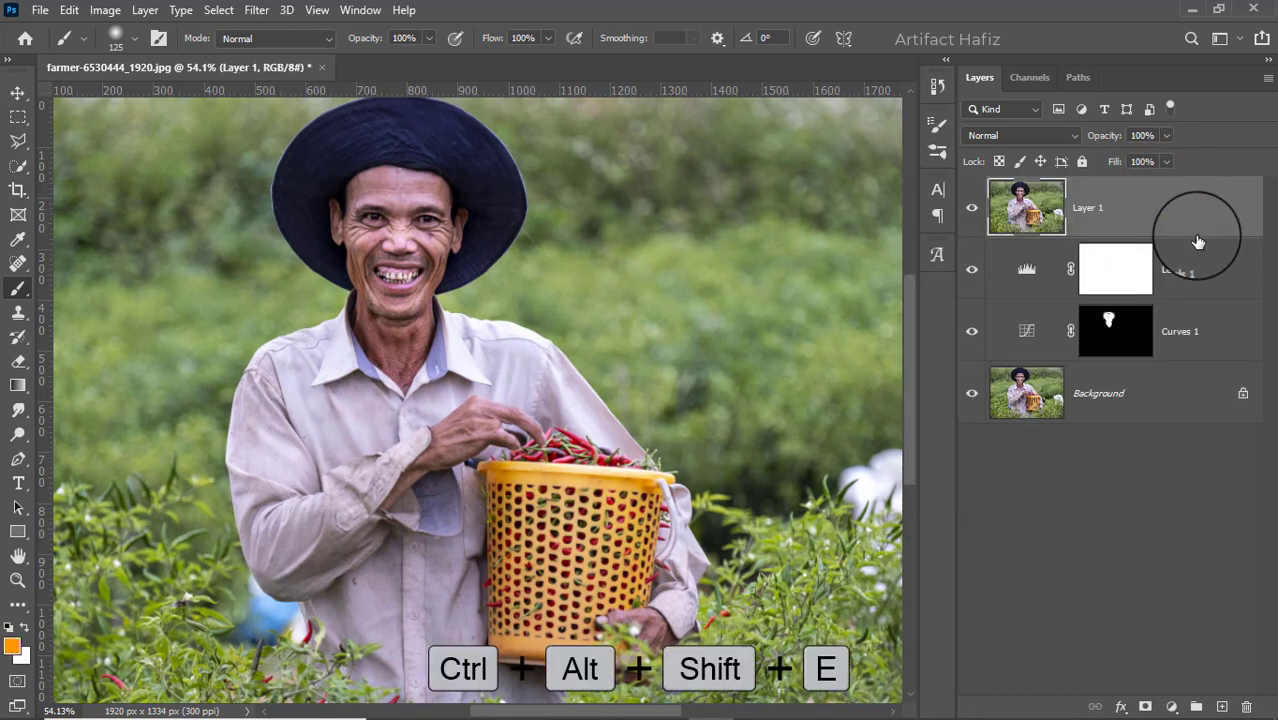
pyautogui.click(256, 10)
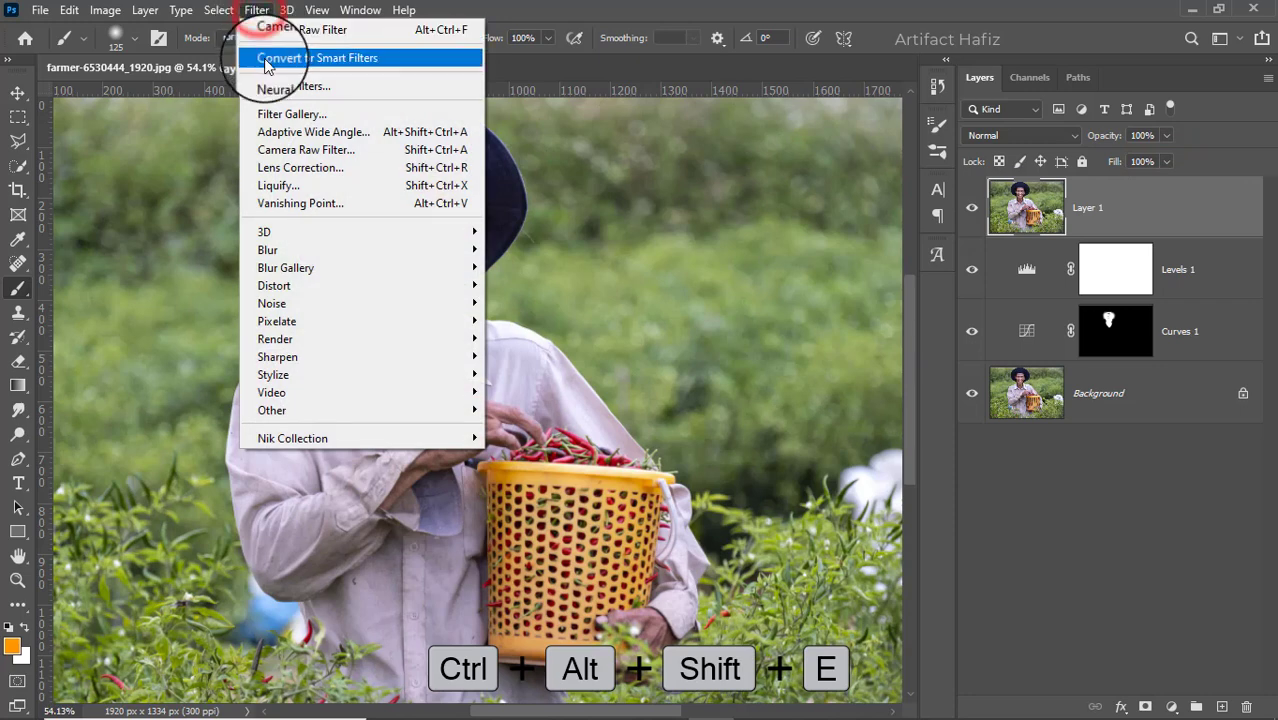
pyautogui.click(265, 58)
# Open the Oil Paint filter for Layer 1, enable its preview and center the preview area on the farmer's face.
pyautogui.click(256, 10)
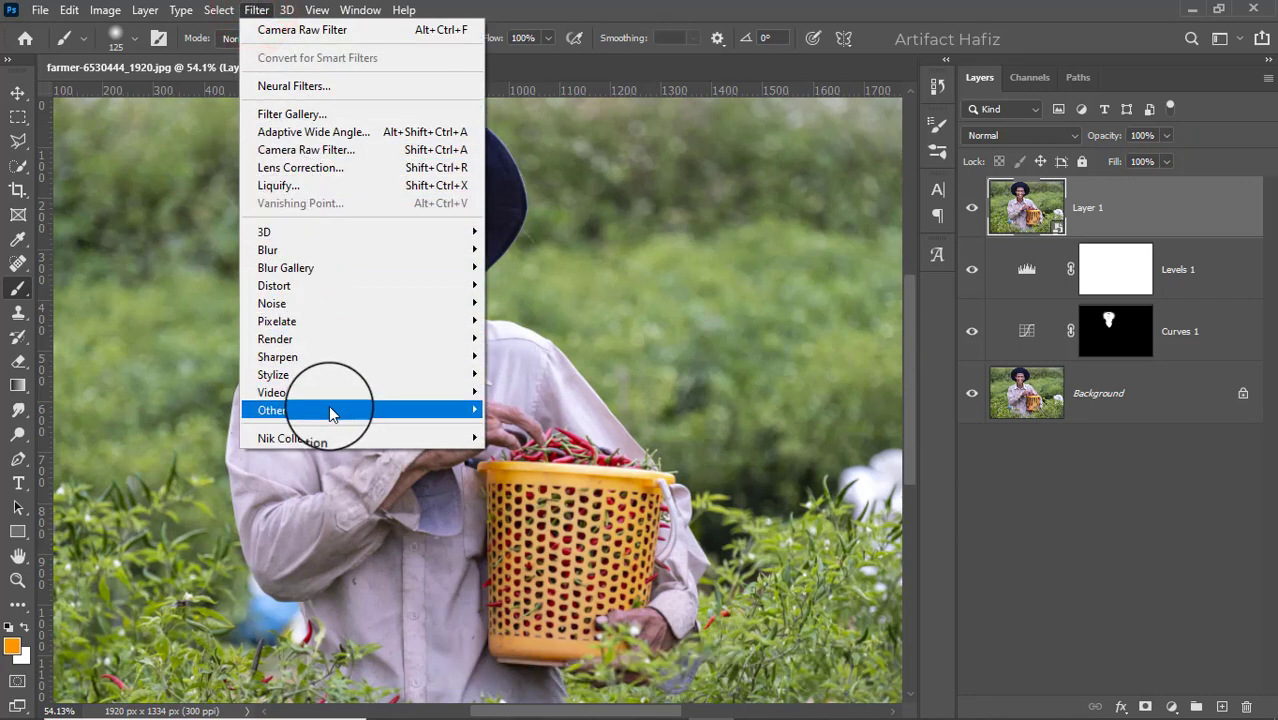
pyautogui.moveTo(331, 412)
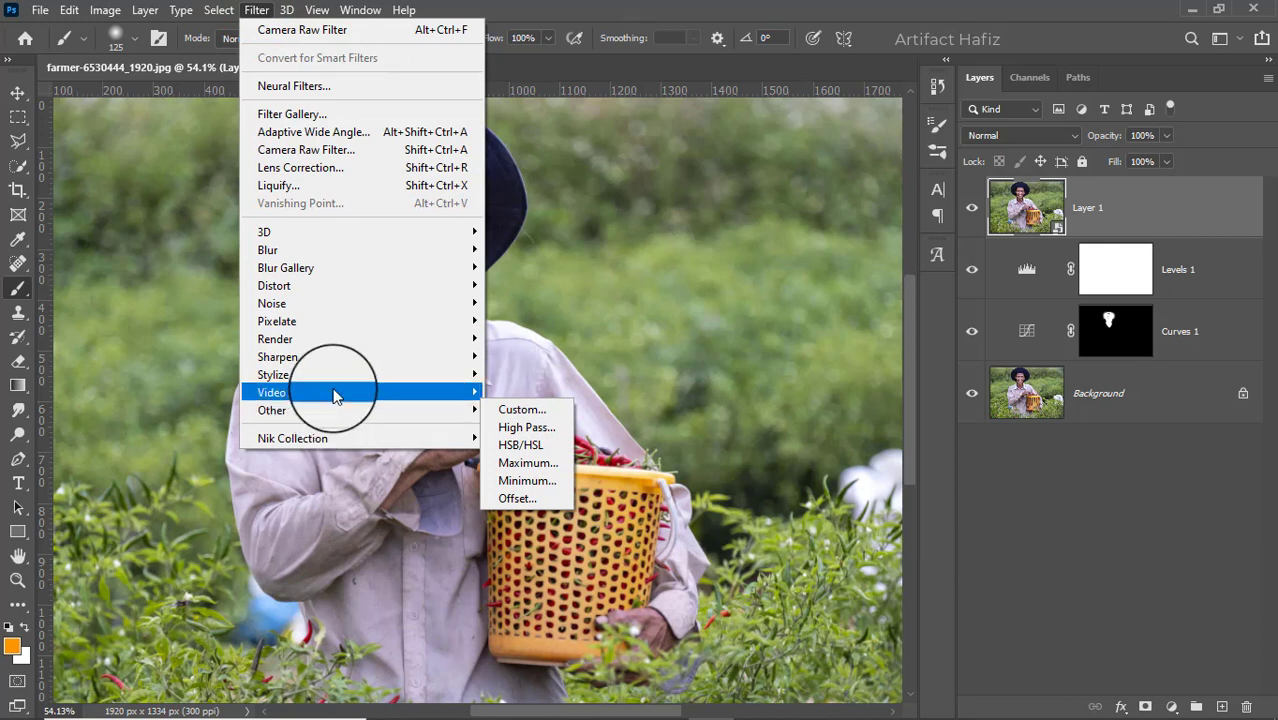
pyautogui.moveTo(340, 378)
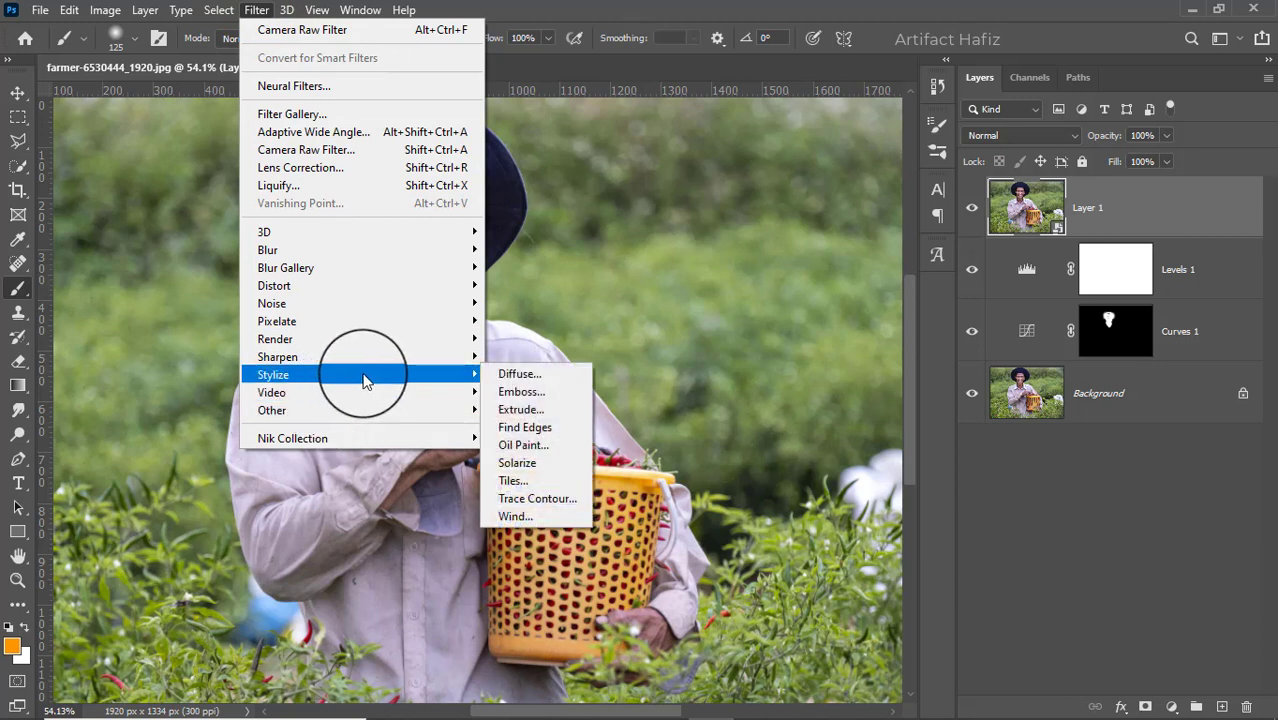
pyautogui.click(523, 446)
pyautogui.click(543, 16)
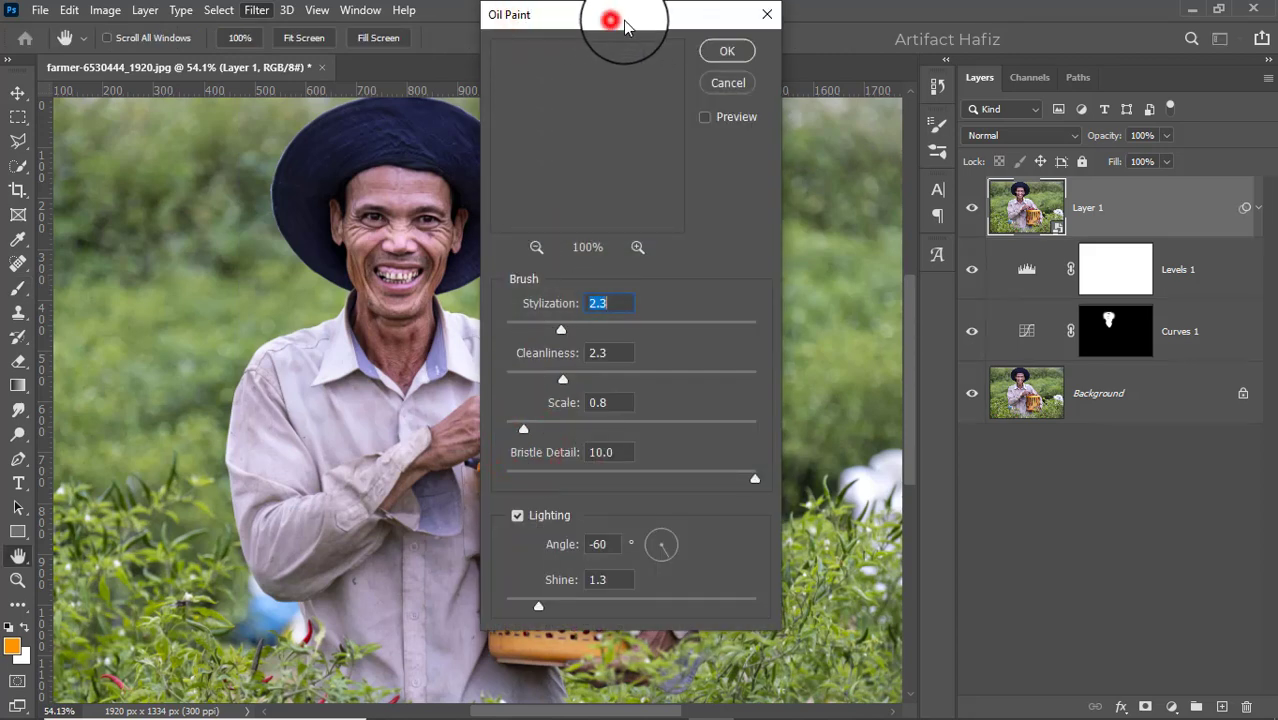
pyautogui.click(706, 117)
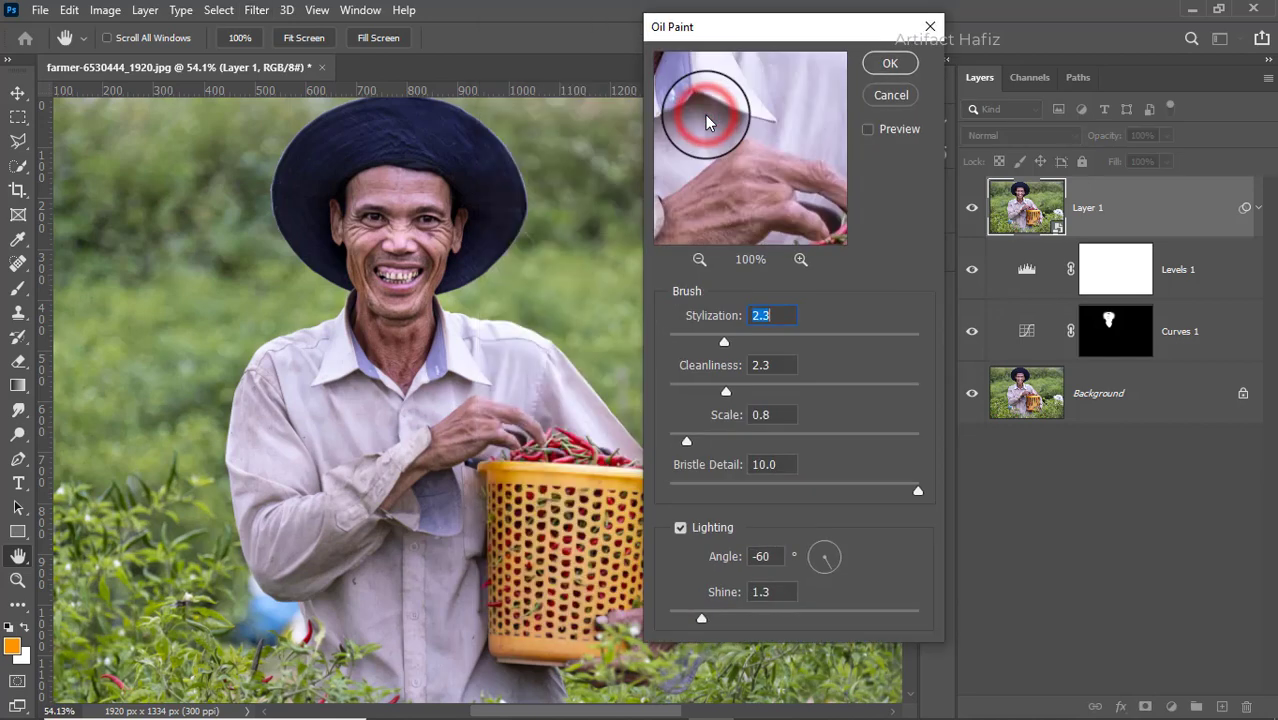
pyautogui.click(868, 129)
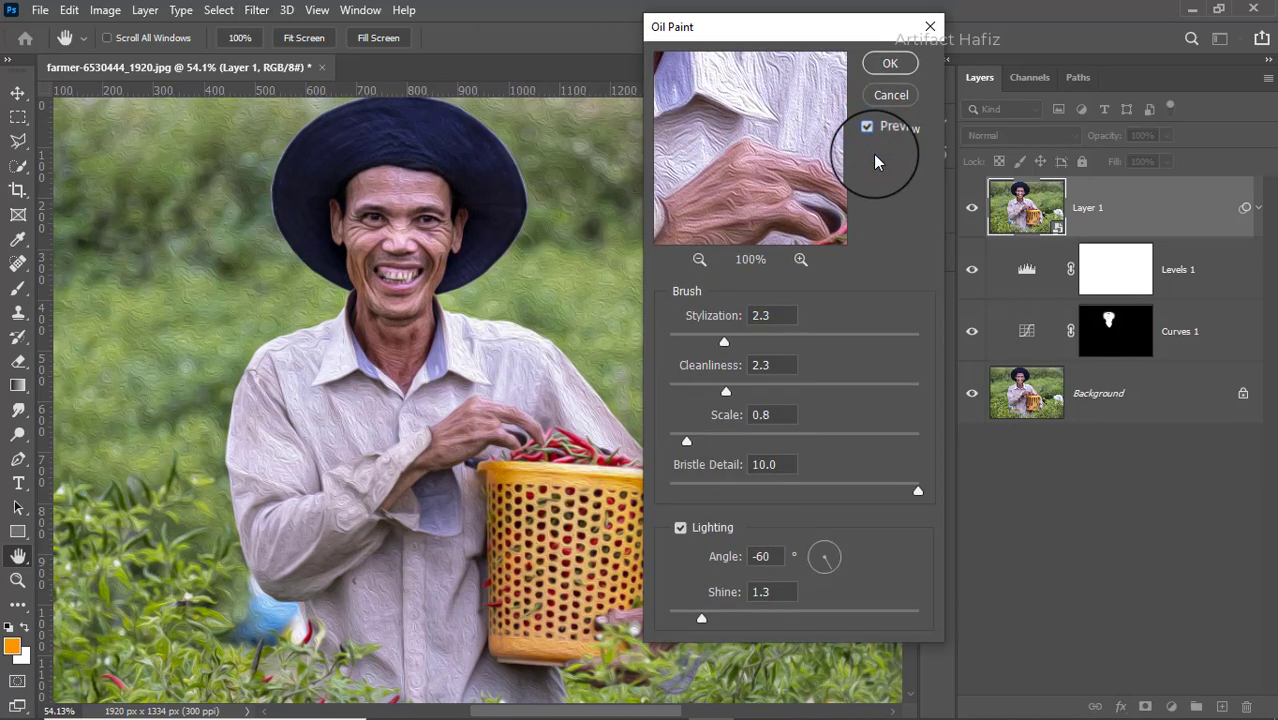
pyautogui.moveTo(699, 123); pyautogui.dragTo(800, 284)
pyautogui.moveTo(743, 118); pyautogui.dragTo(789, 271)
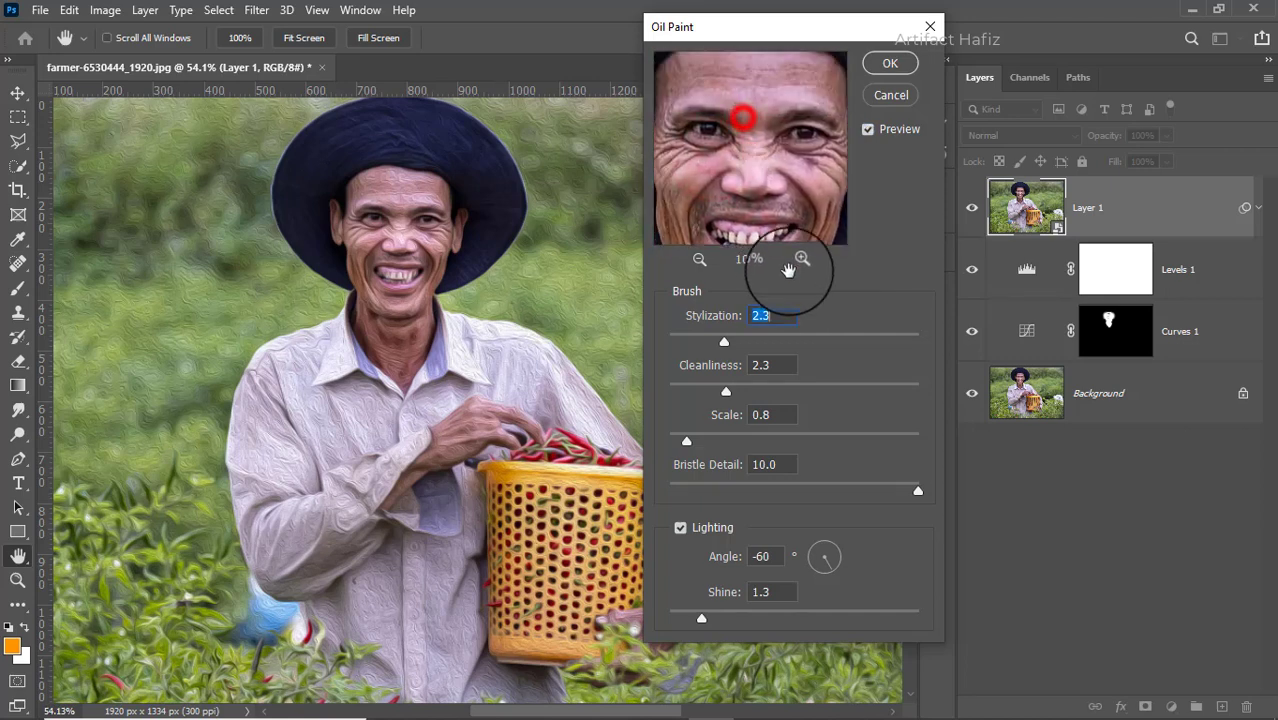
pyautogui.moveTo(768, 170); pyautogui.dragTo(763, 144)
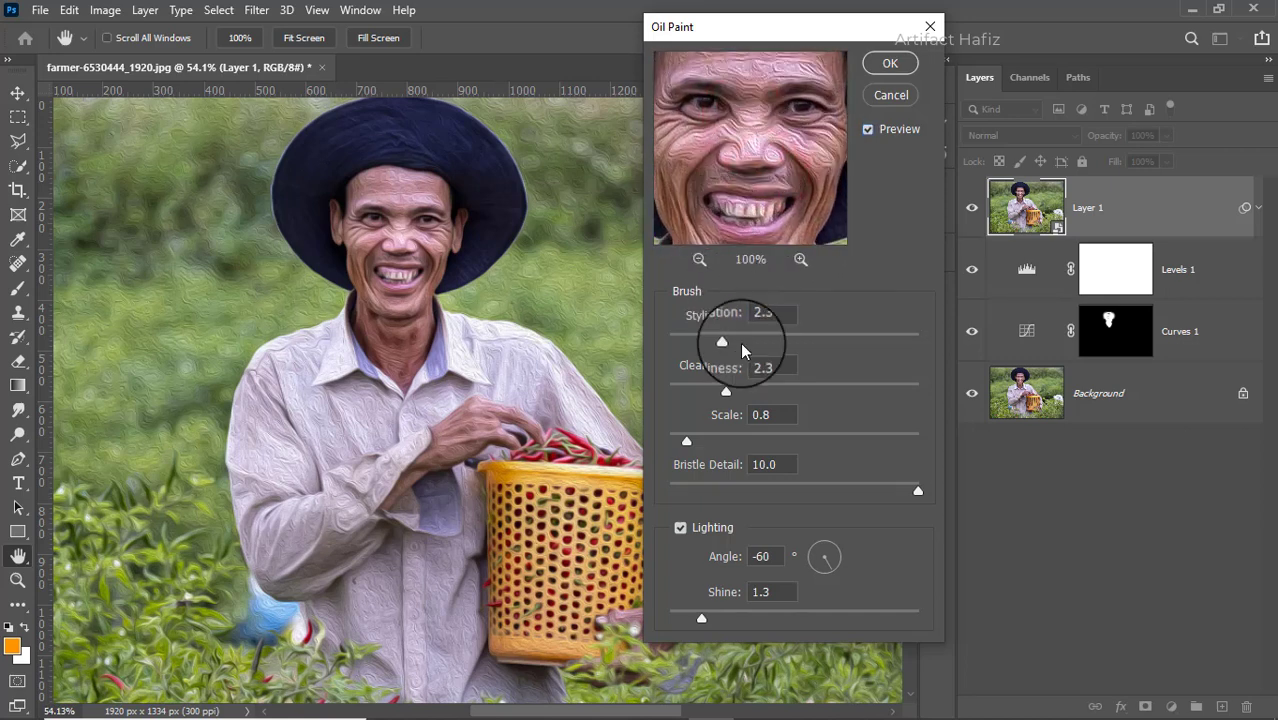
# Set the Oil Paint filter's Stylization to 4.0 and Cleanliness to 1.9.
pyautogui.moveTo(722, 341); pyautogui.dragTo(766, 341)
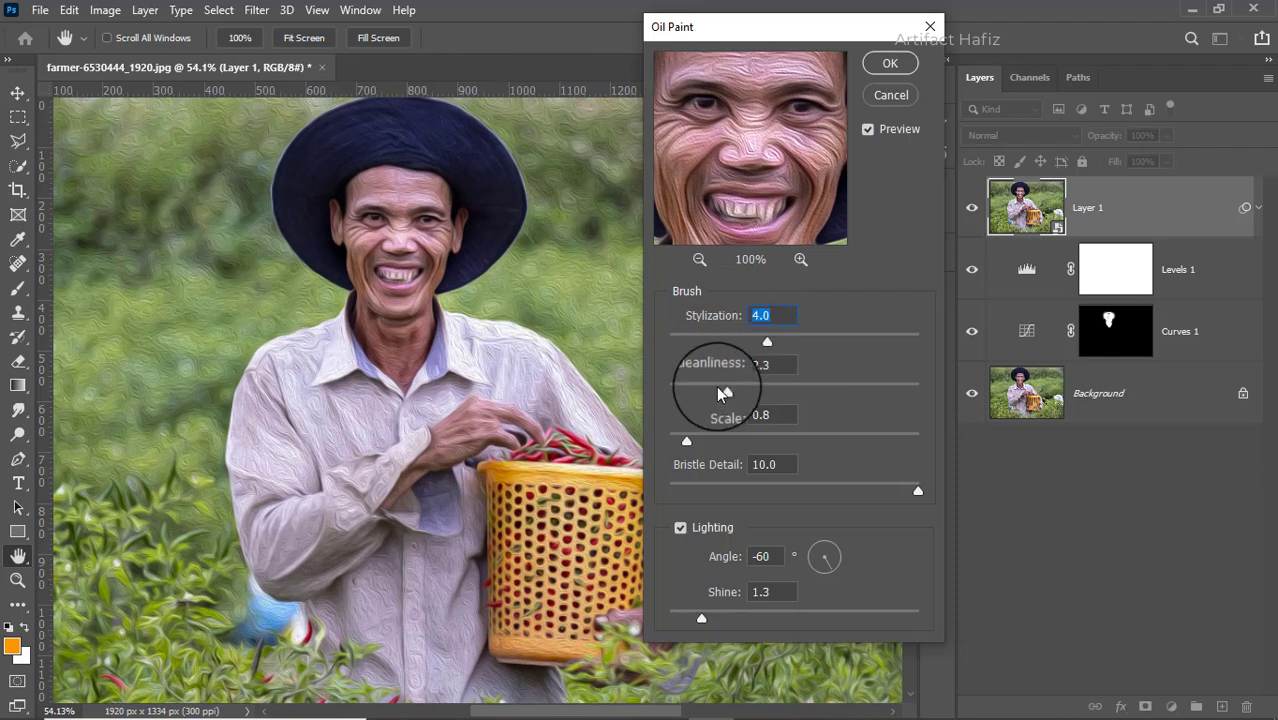
pyautogui.moveTo(725, 390); pyautogui.dragTo(675, 392)
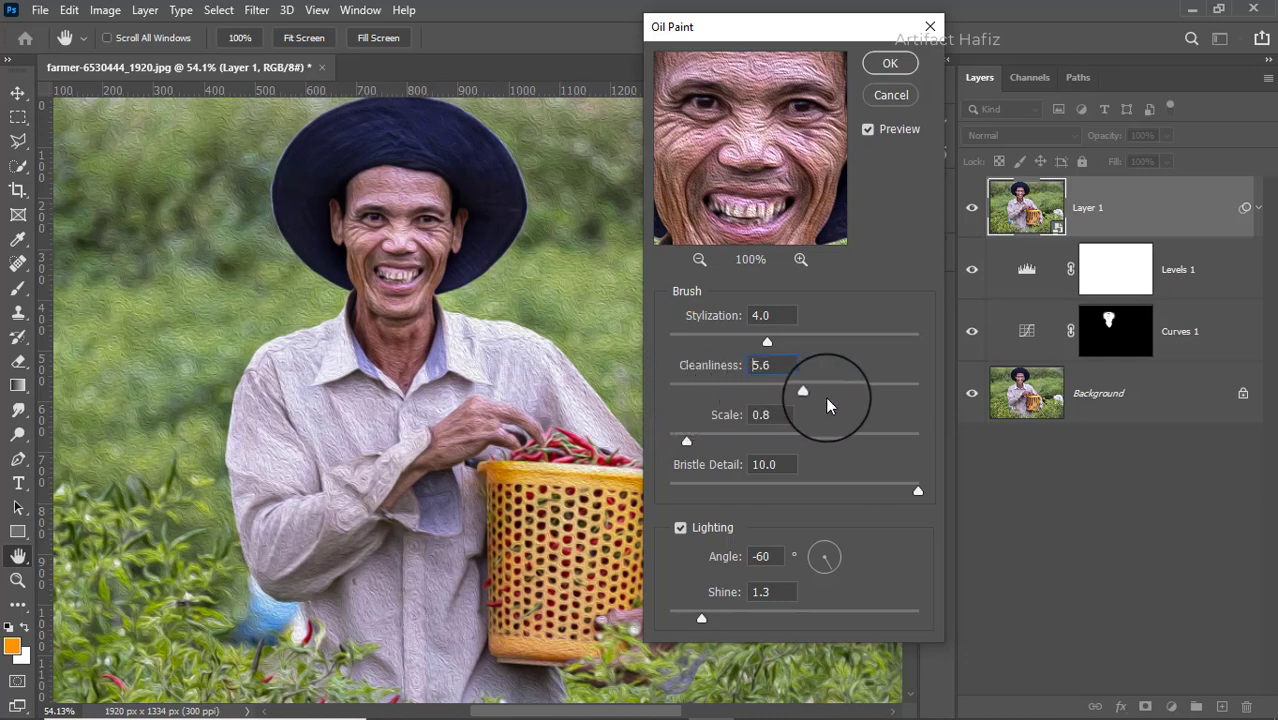
pyautogui.moveTo(912, 397); pyautogui.dragTo(716, 393)
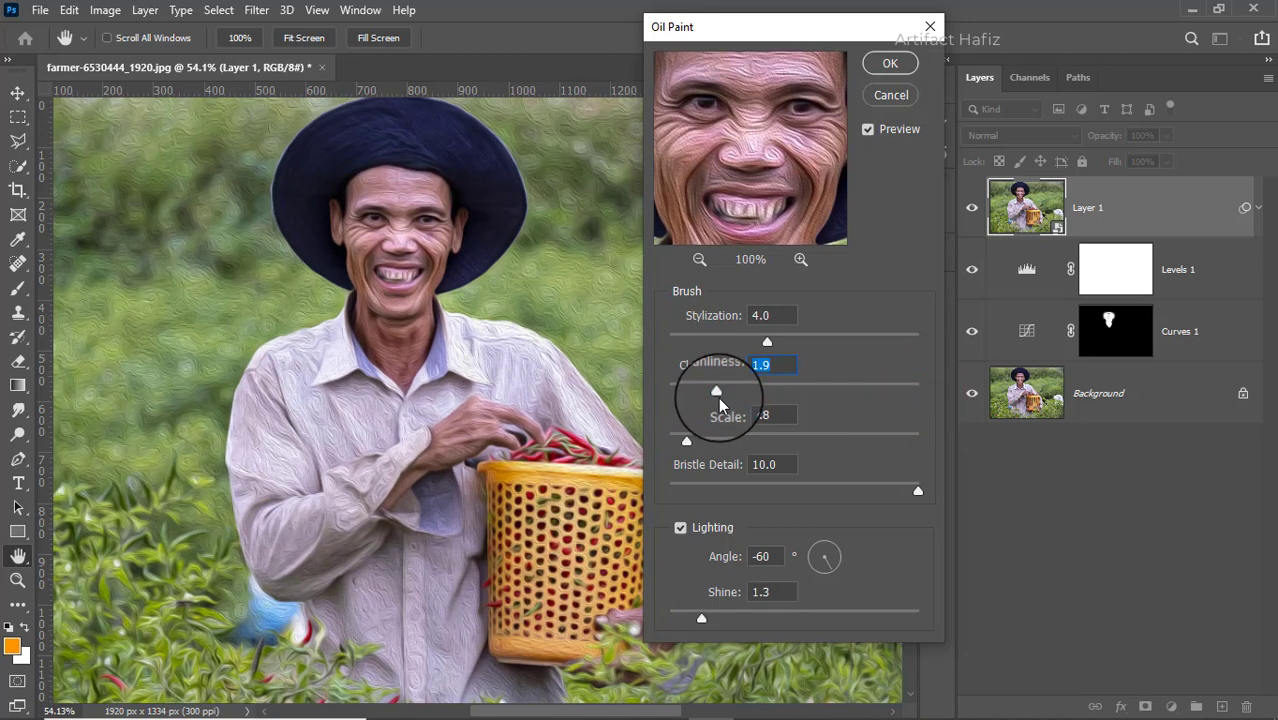
# Set the Oil Paint brush Scale to 0.1 and Bristle Detail to 10.0.
pyautogui.moveTo(683, 443)
pyautogui.mouseDown()
pyautogui.moveTo(726, 442)
pyautogui.moveTo(663, 449)
pyautogui.moveTo(734, 449)
pyautogui.mouseUp()
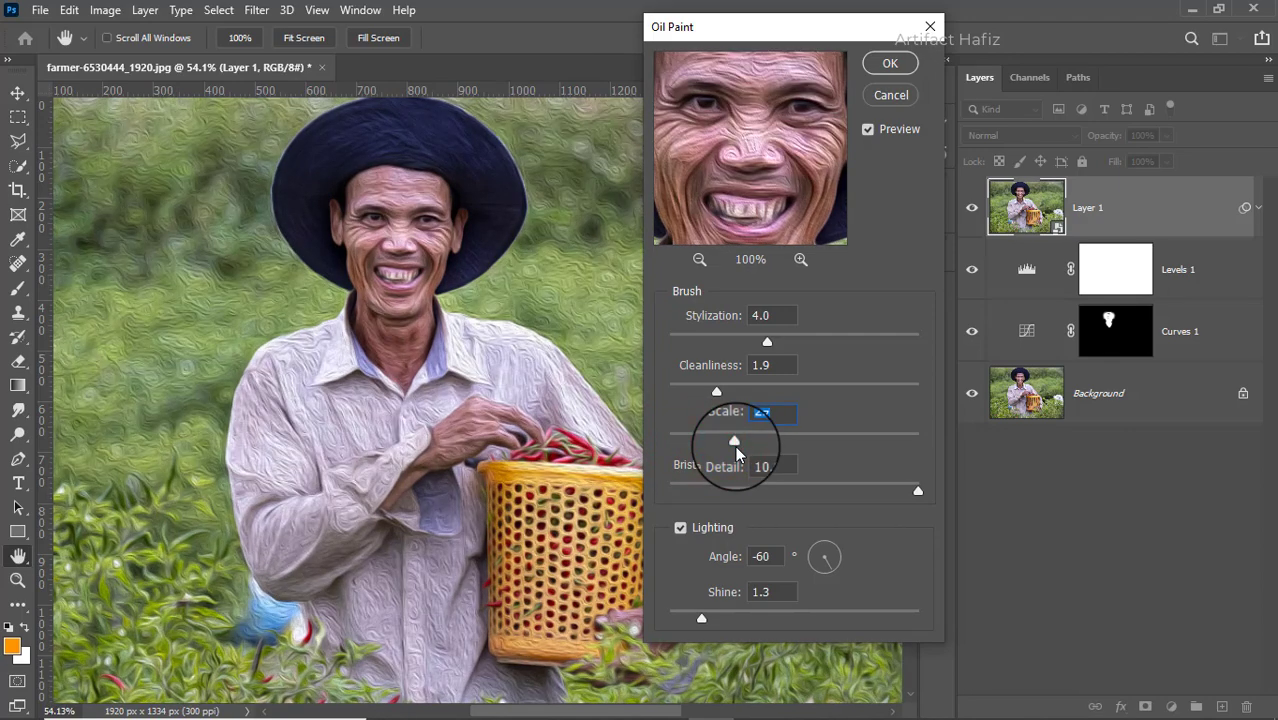
pyautogui.click(734, 444)
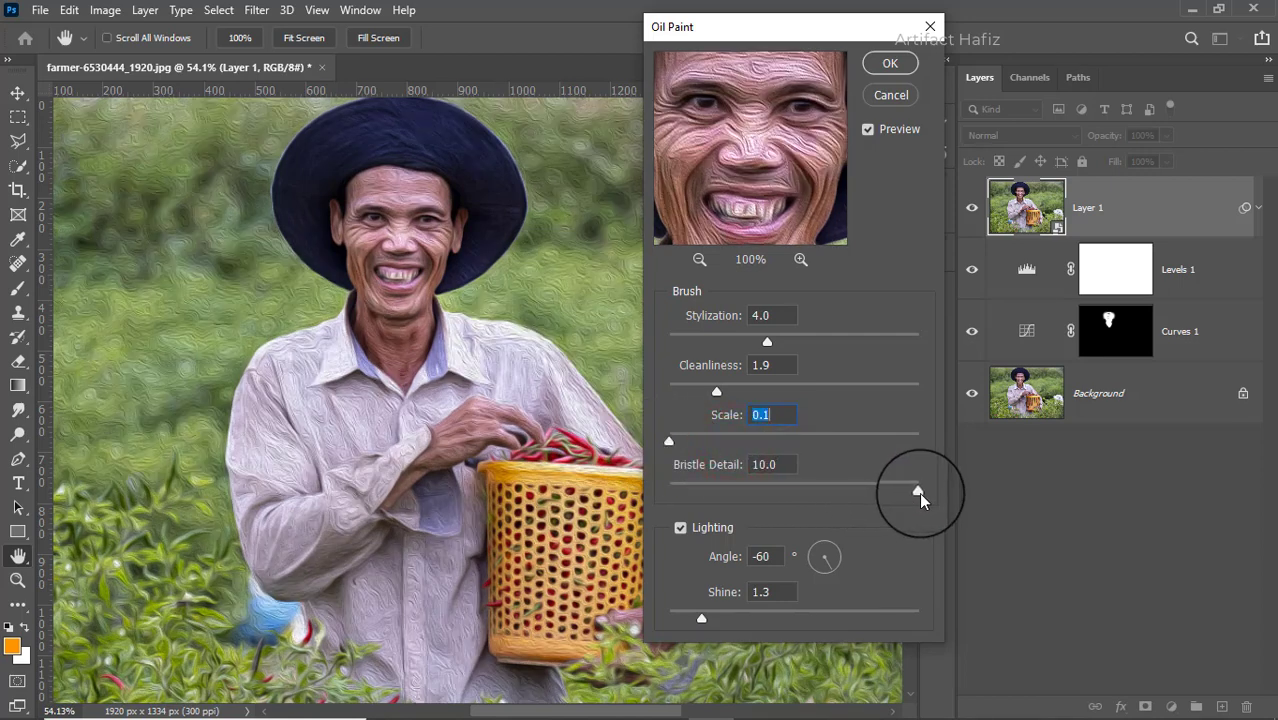
pyautogui.moveTo(842, 489); pyautogui.dragTo(679, 492)
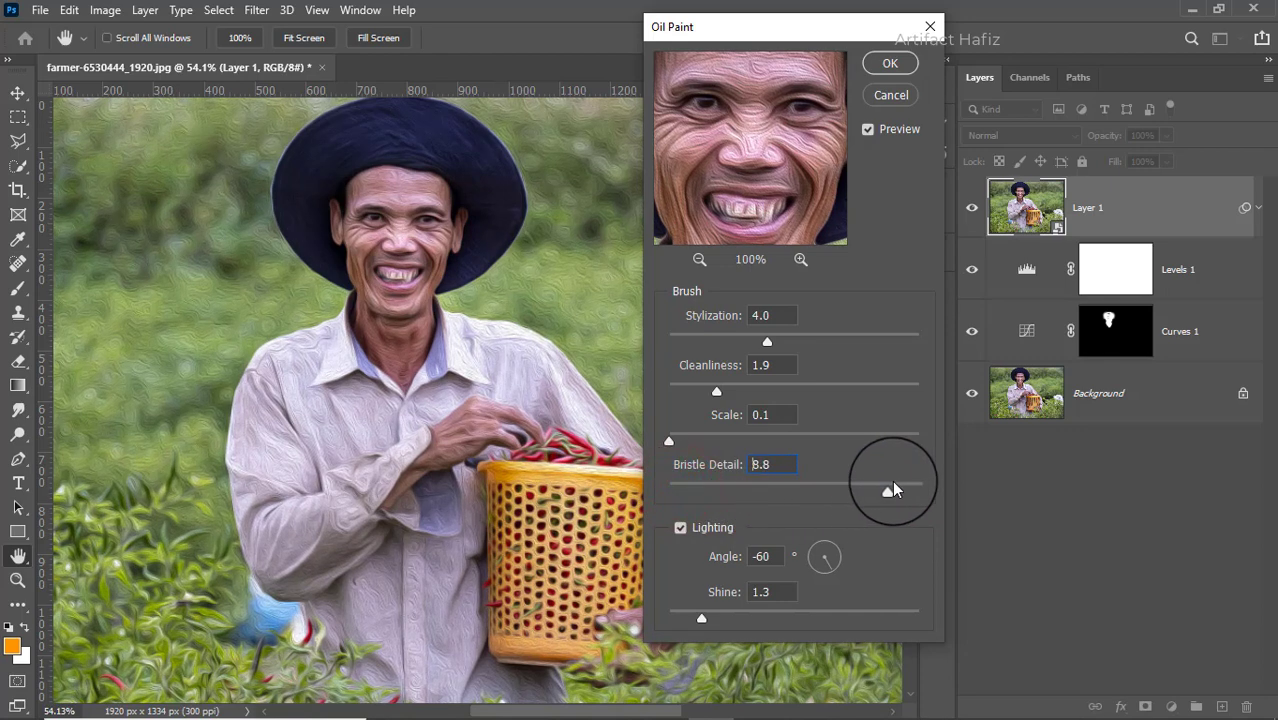
pyautogui.moveTo(922, 484); pyautogui.dragTo(920, 484)
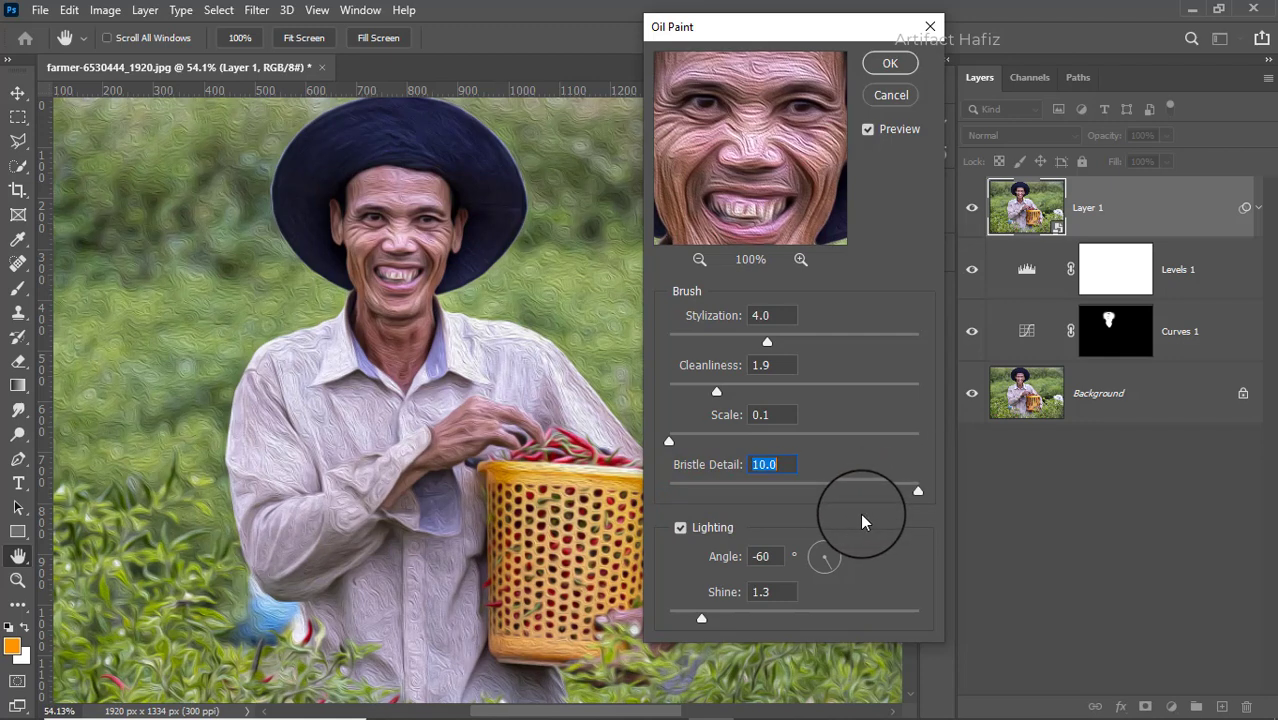
# Set the Oil Paint lighting to an angle of 48° and a Shine of 1.2.
pyautogui.click(838, 553)
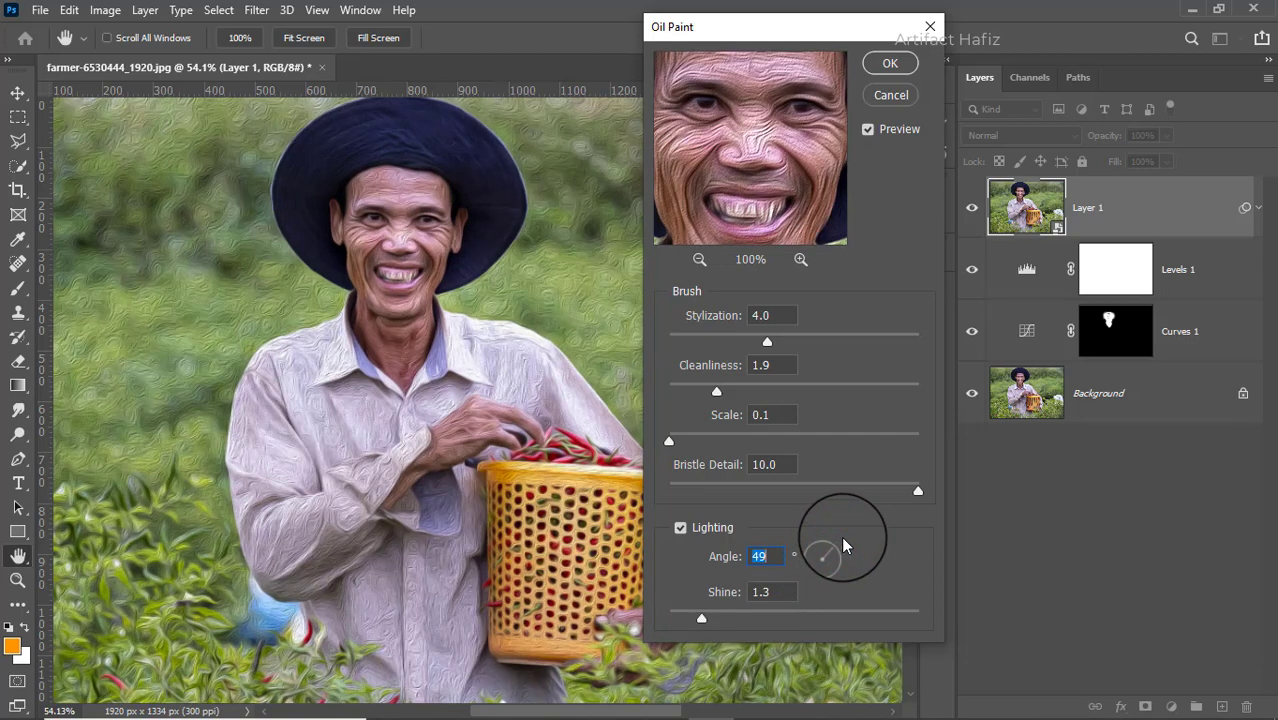
pyautogui.click(850, 528)
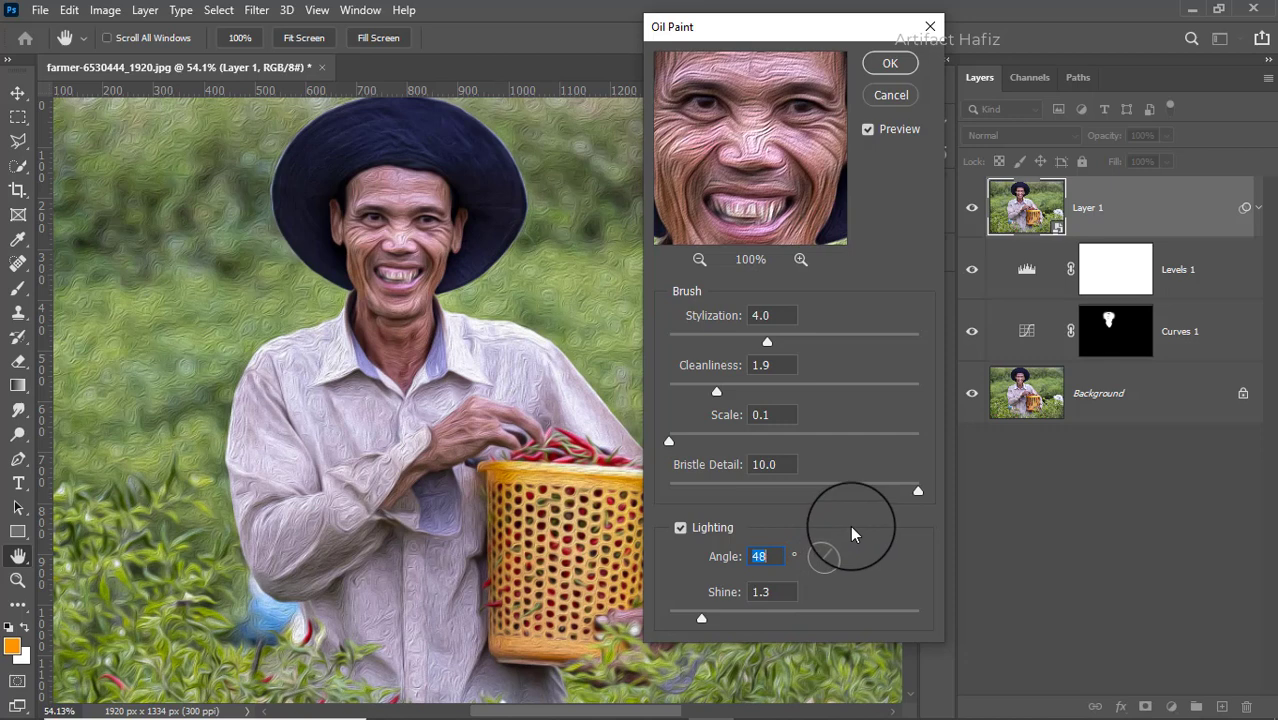
pyautogui.click(812, 574)
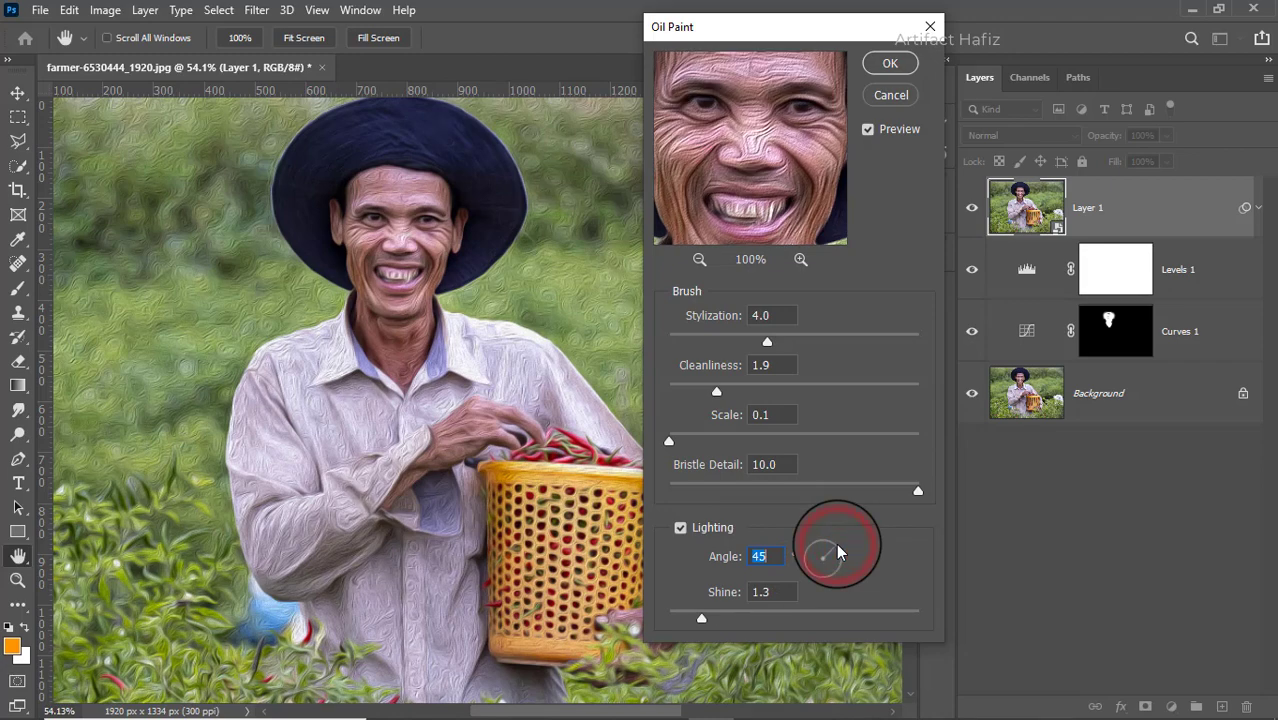
pyautogui.click(814, 571)
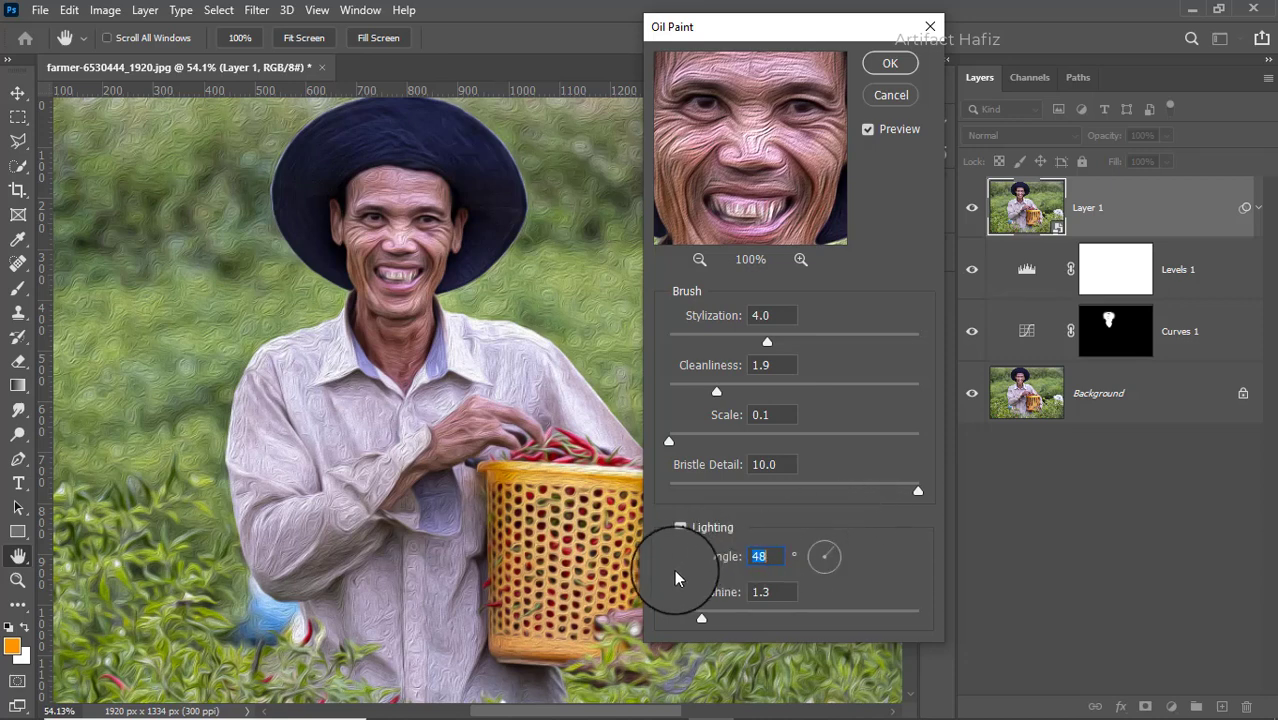
pyautogui.moveTo(703, 619); pyautogui.dragTo(797, 620)
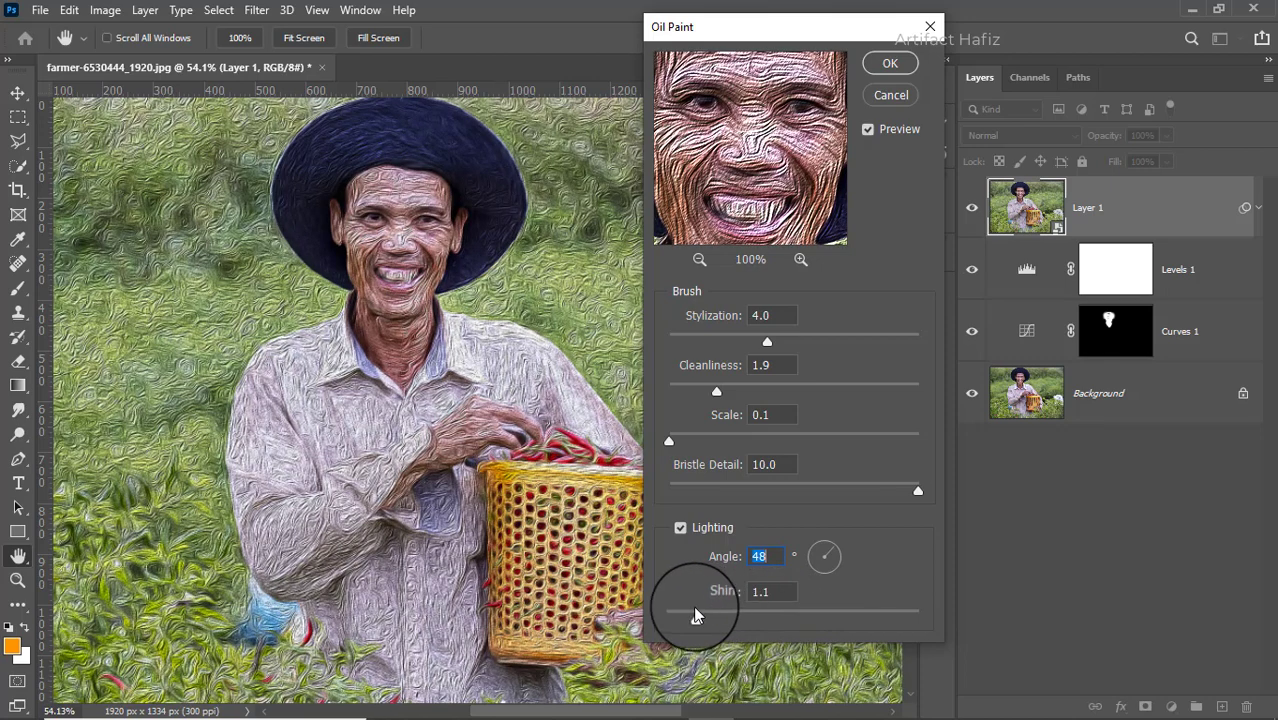
pyautogui.moveTo(694, 607); pyautogui.dragTo(684, 607)
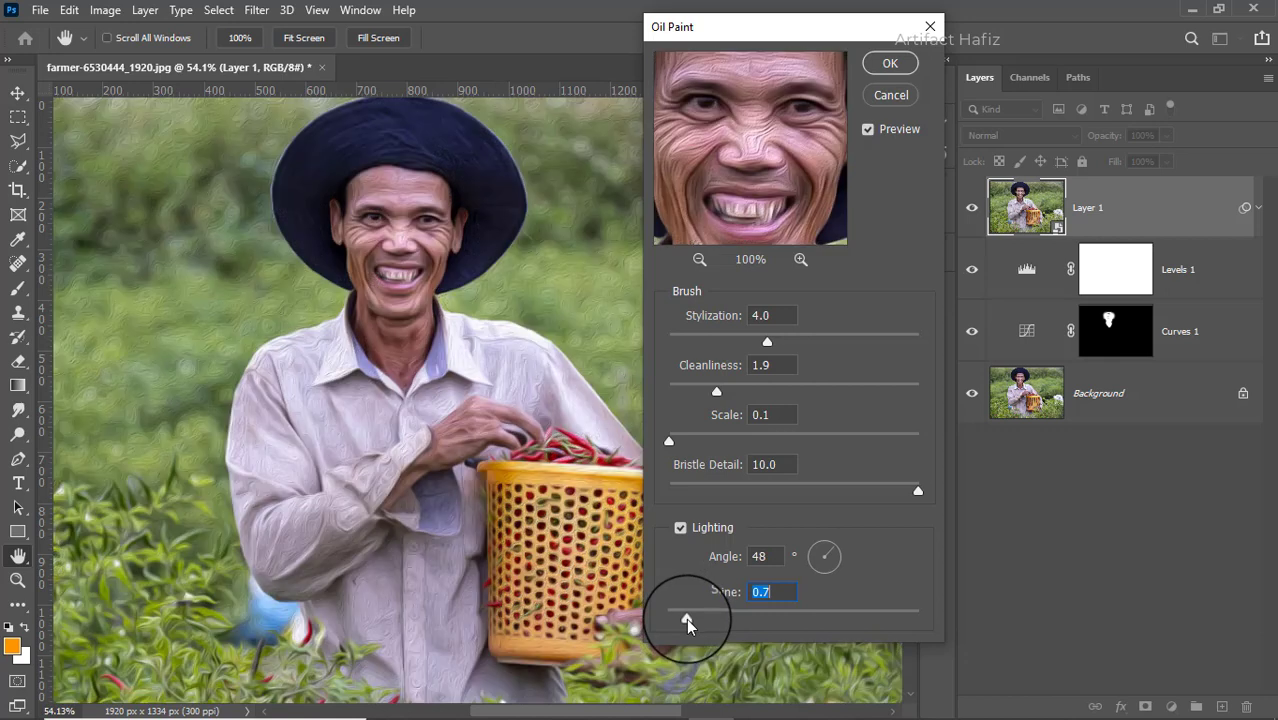
pyautogui.moveTo(684, 620); pyautogui.dragTo(698, 622)
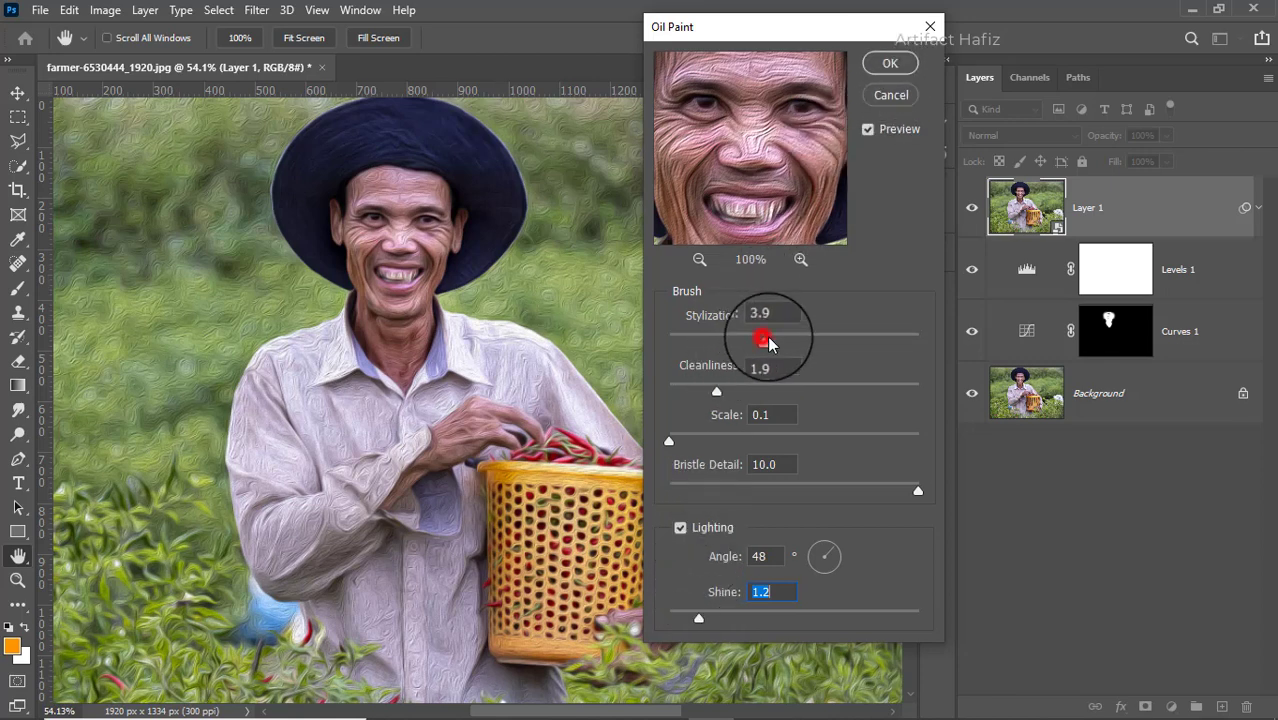
# Raise the Stylization to 7.3 and apply the Oil Paint filter to Layer 1.
pyautogui.moveTo(767, 342); pyautogui.dragTo(805, 342)
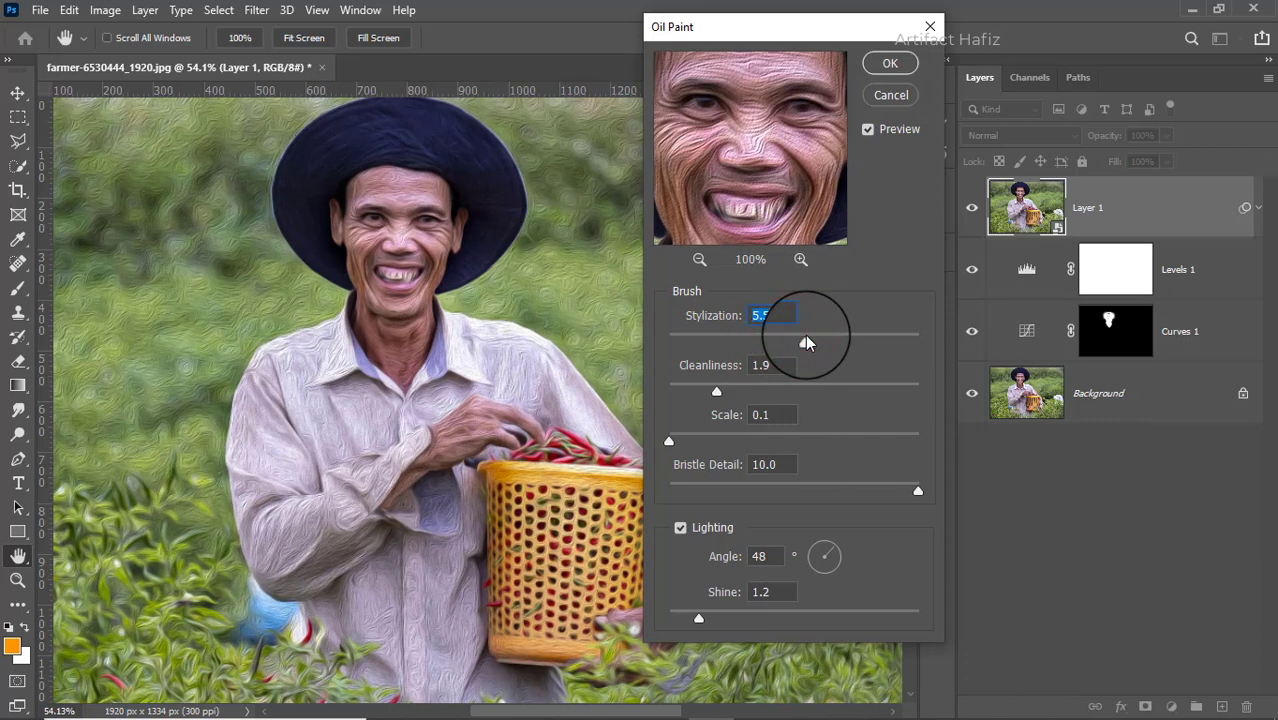
pyautogui.moveTo(805, 342); pyautogui.dragTo(851, 355)
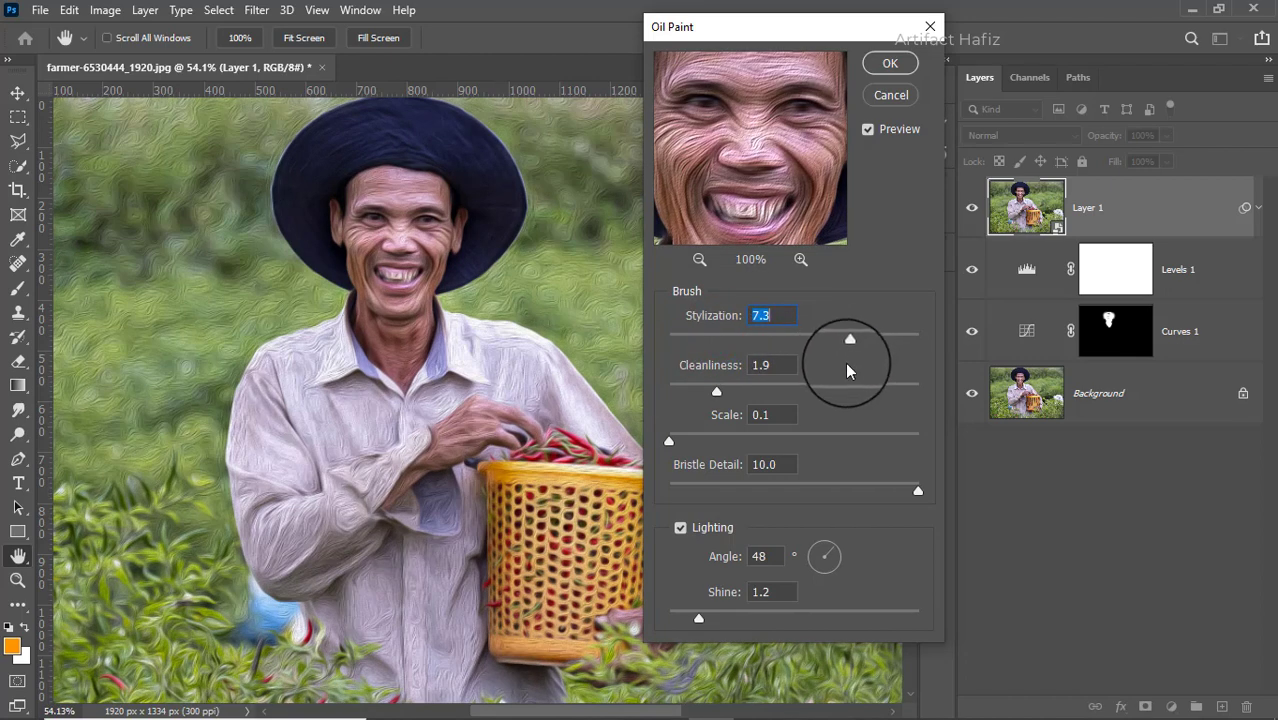
pyautogui.click(891, 64)
# Invert Layer 1's Smart Filters mask to black to hide the Oil Paint effect.
pyautogui.press('b')
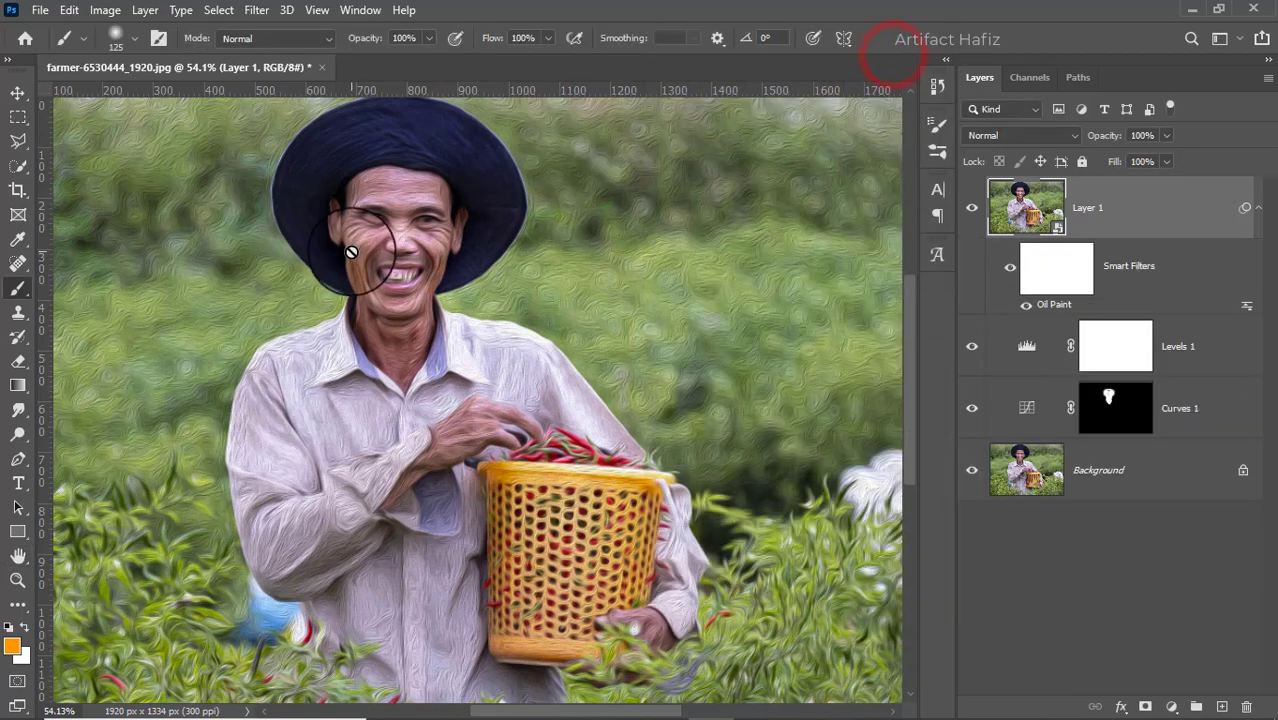
pyautogui.scroll(5, 400, 215)
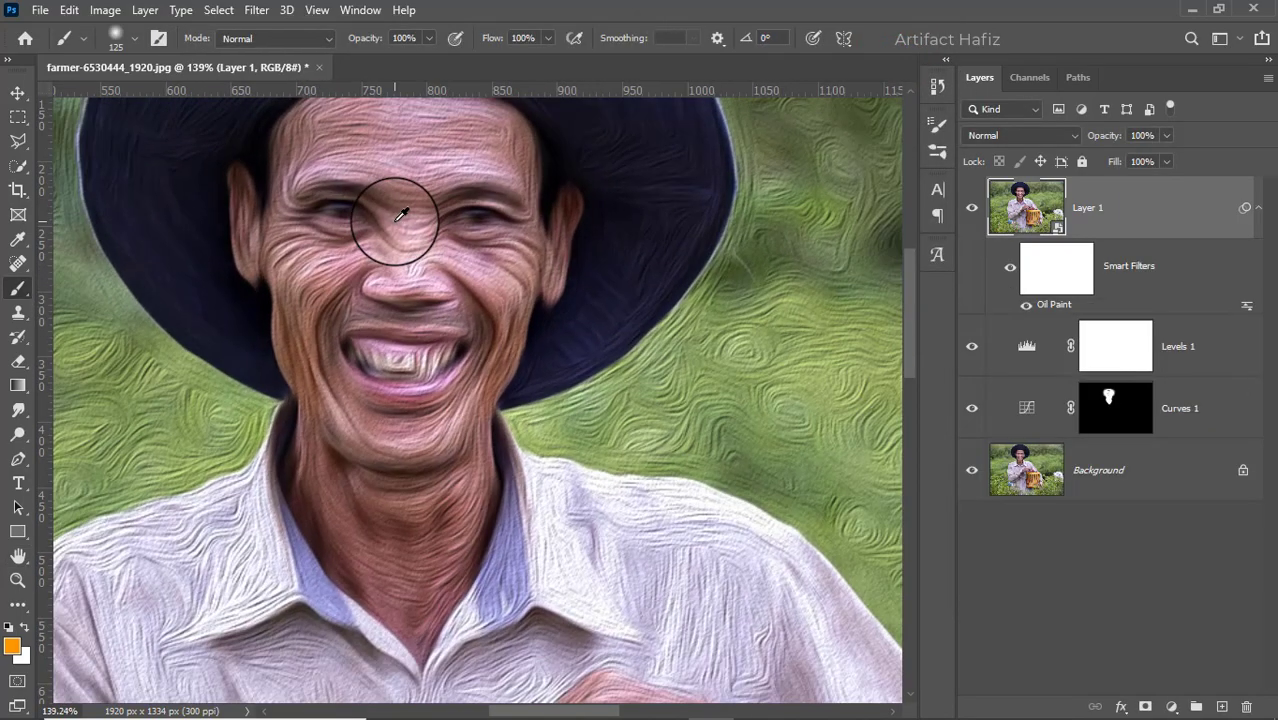
pyautogui.scroll(-2, 400, 215)
pyautogui.scroll(-3, 400, 215)
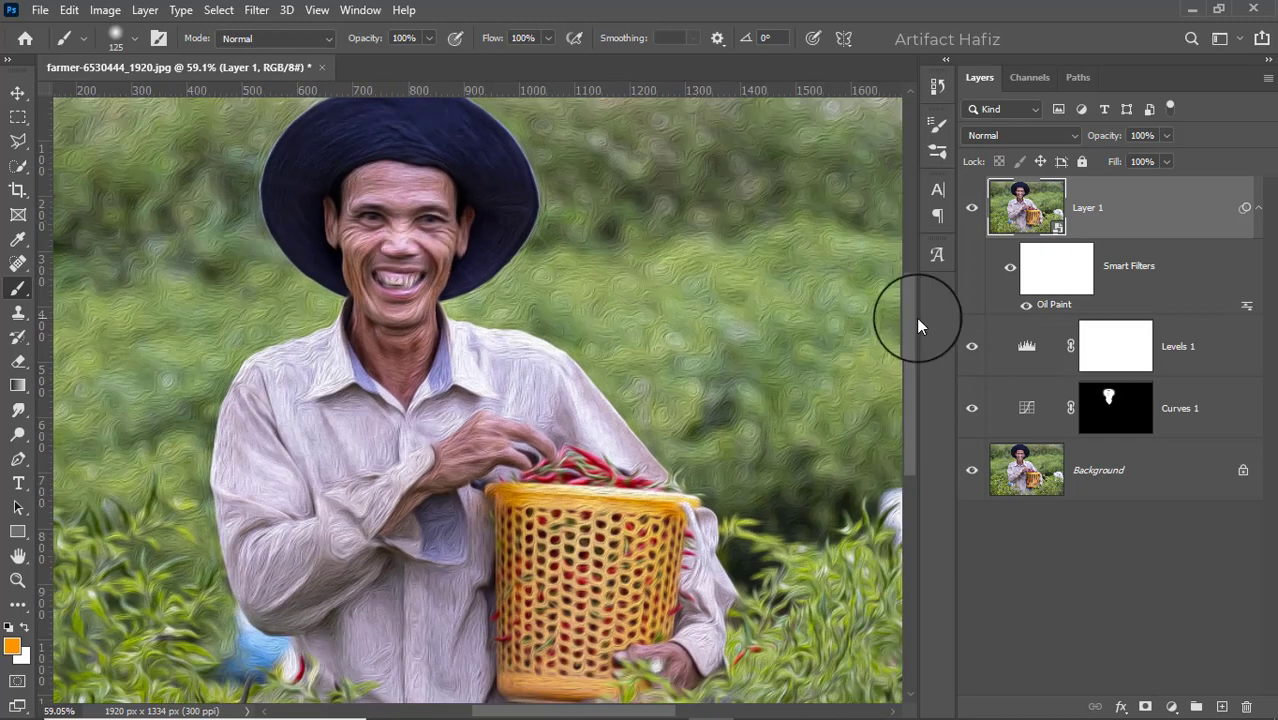
pyautogui.click(1058, 267)
pyautogui.click(95, 10)
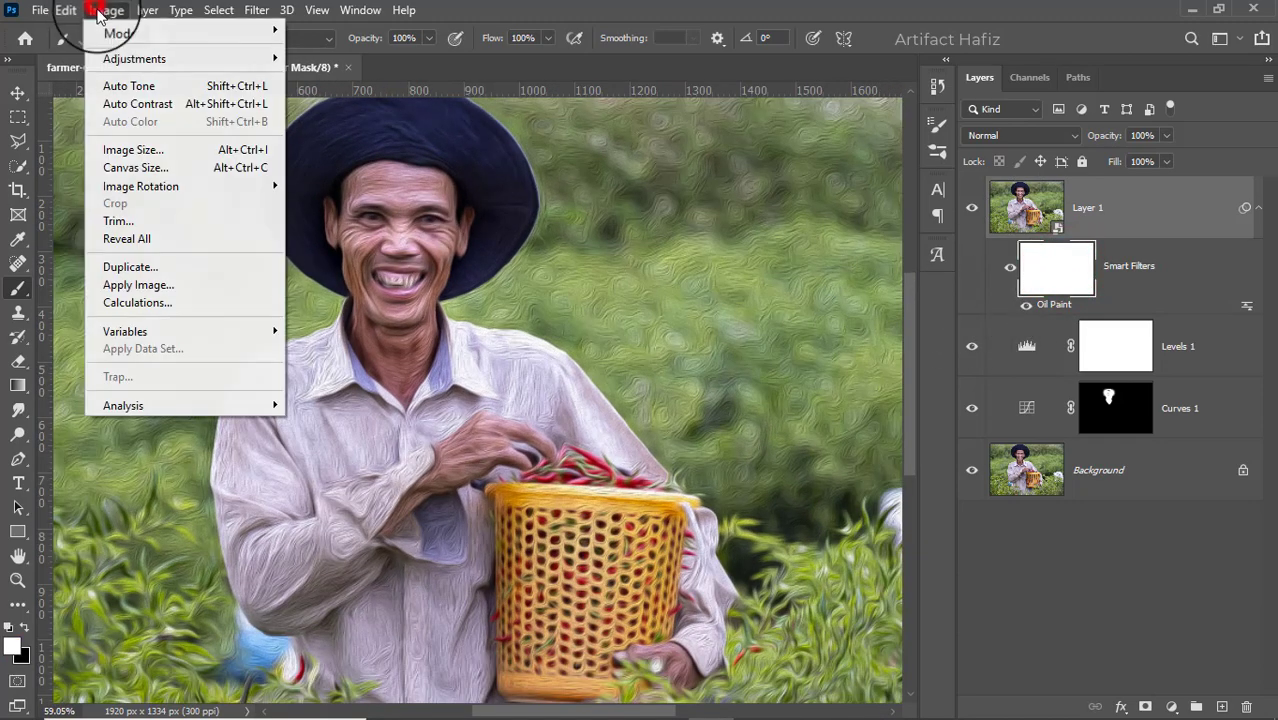
pyautogui.moveTo(245, 58)
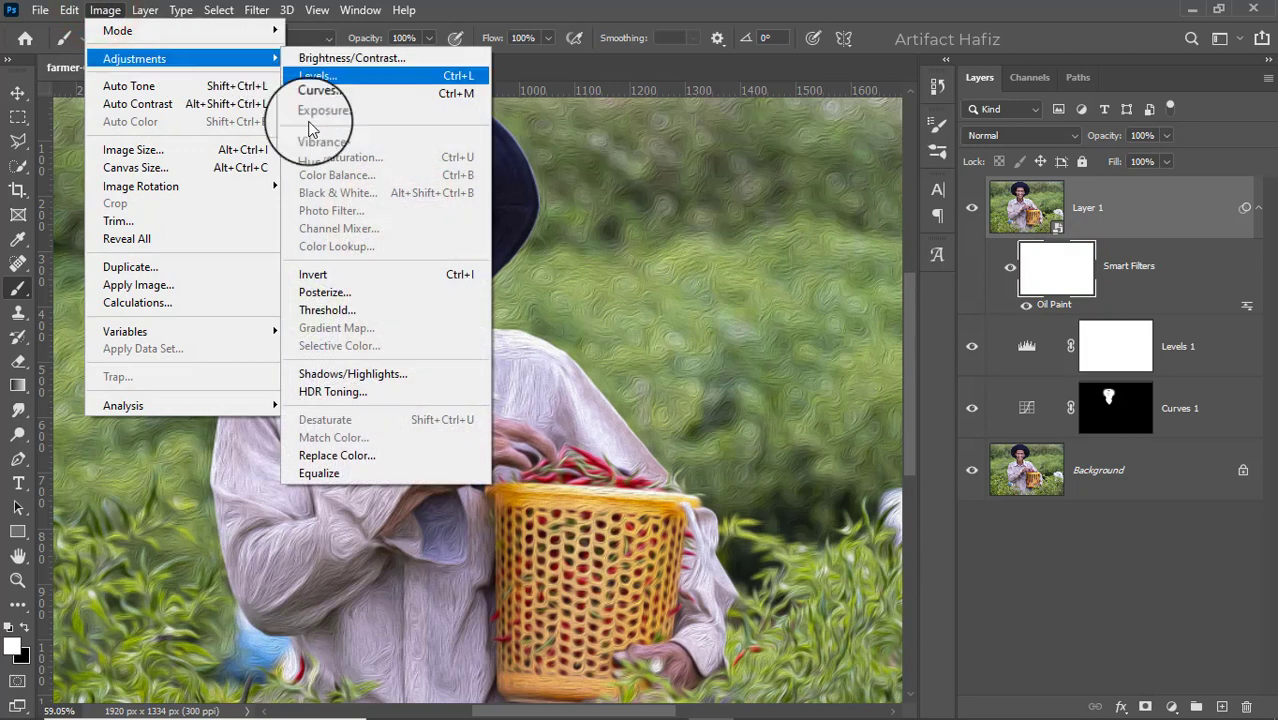
pyautogui.click(313, 274)
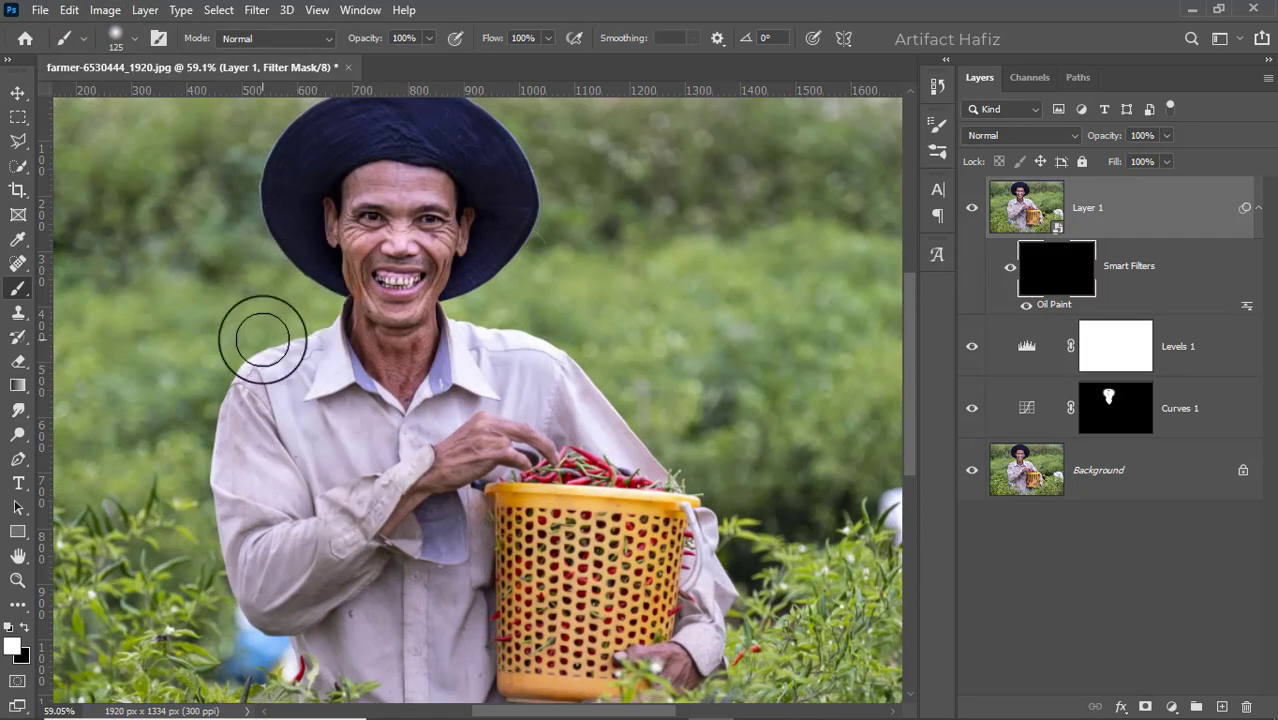
# Choose the Soft Round brush at 100% opacity and reduce its size to 60 px.
pyautogui.click(21, 289)
pyautogui.click(118, 36)
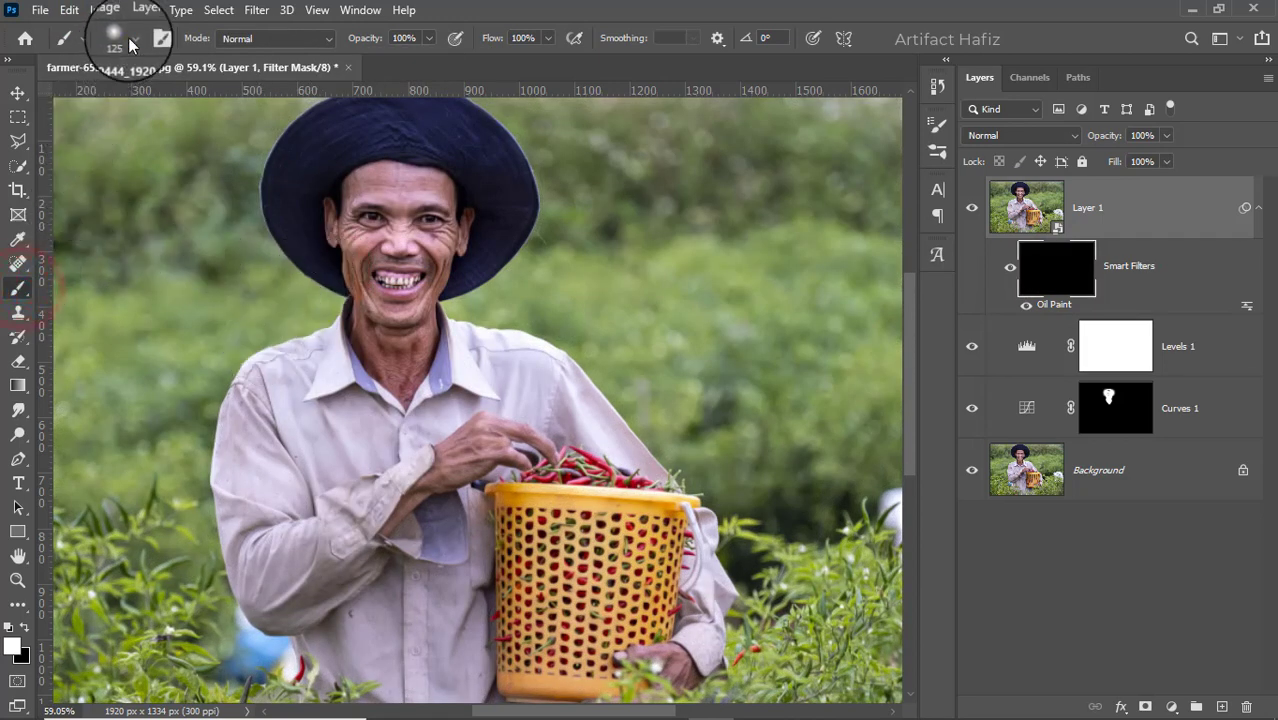
pyautogui.click(120, 280)
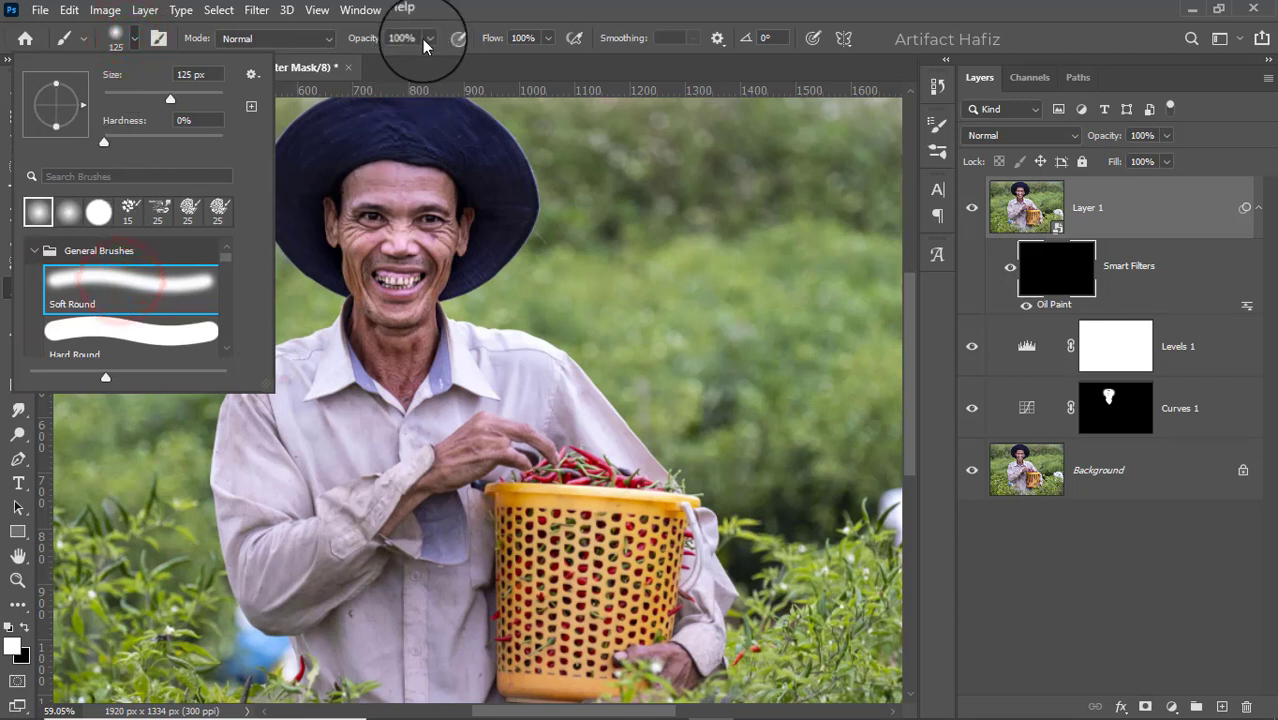
pyautogui.click(429, 38)
pyautogui.click(473, 6)
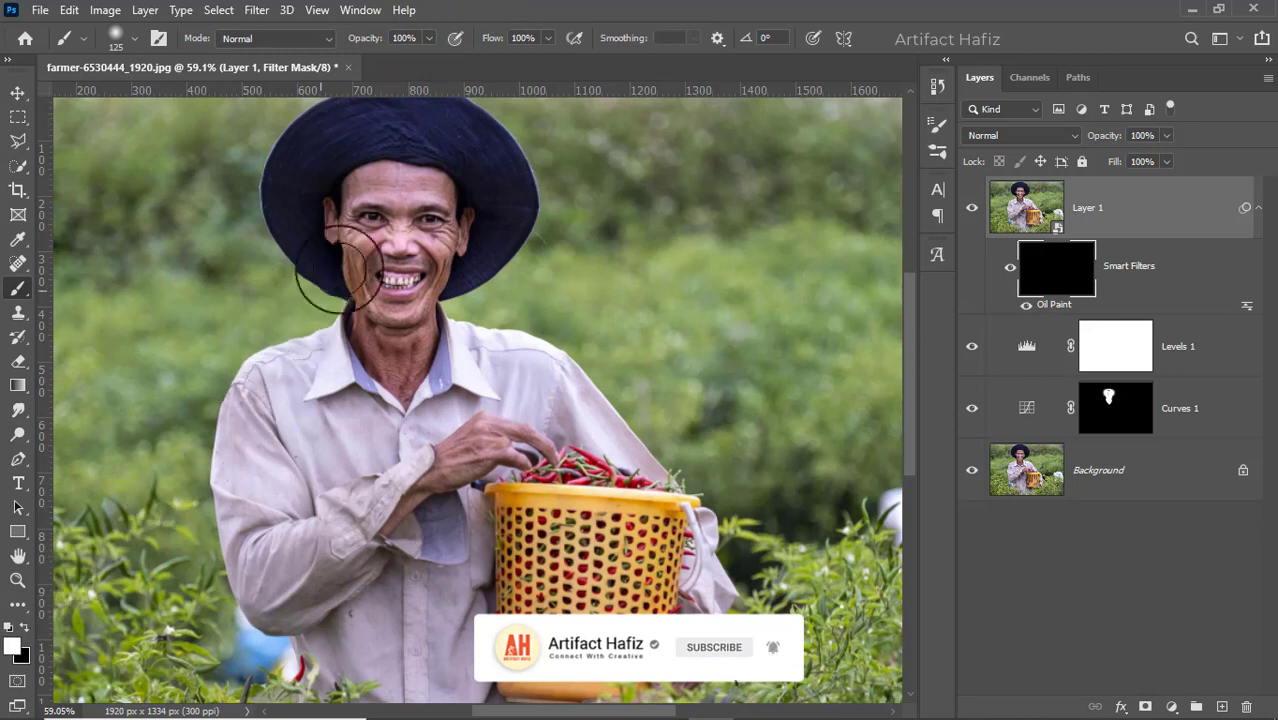
pyautogui.scroll(3, 366, 256)
pyautogui.scroll(2, 366, 256)
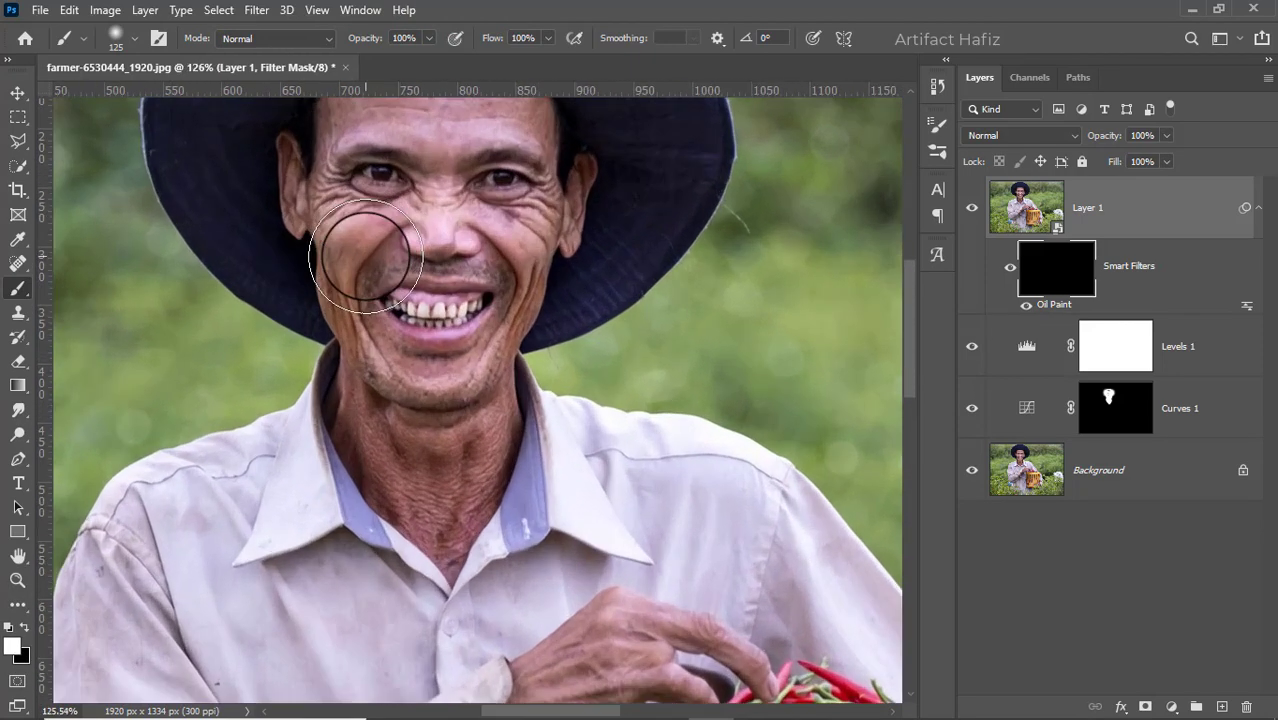
pyautogui.press('[')
pyautogui.press('[')
pyautogui.press('[')
pyautogui.press('[')
pyautogui.press('[')
pyautogui.press('[')
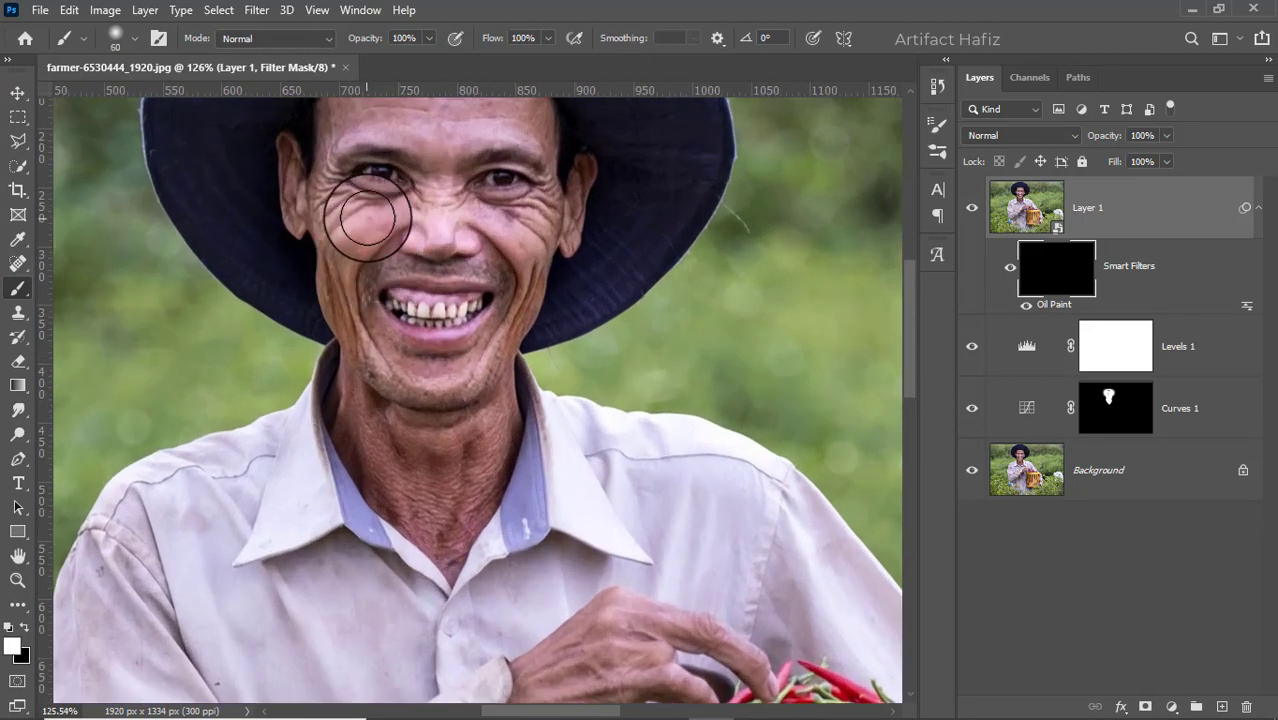
# Paint white on the Smart Filters mask over the skin of the farmer's face and neck to reveal the Oil Paint effect there.
pyautogui.moveTo(383, 212)
pyautogui.mouseDown()
pyautogui.moveTo(330, 195)
pyautogui.moveTo(347, 322)
pyautogui.moveTo(369, 379)
pyautogui.moveTo(394, 389)
pyautogui.moveTo(469, 386)
pyautogui.moveTo(531, 287)
pyautogui.moveTo(520, 350)
pyautogui.moveTo(512, 230)
pyautogui.moveTo(541, 205)
pyautogui.moveTo(488, 214)
pyautogui.moveTo(441, 187)
pyautogui.moveTo(437, 222)
pyautogui.moveTo(417, 206)
pyautogui.moveTo(411, 228)
pyautogui.moveTo(423, 242)
pyautogui.moveTo(477, 236)
pyautogui.moveTo(368, 267)
pyautogui.moveTo(520, 268)
pyautogui.moveTo(508, 265)
pyautogui.moveTo(558, 255)
pyautogui.moveTo(502, 240)
pyautogui.moveTo(497, 268)
pyautogui.moveTo(510, 235)
pyautogui.moveTo(546, 214)
pyautogui.moveTo(545, 158)
pyautogui.moveTo(540, 318)
pyautogui.moveTo(508, 194)
pyautogui.moveTo(343, 215)
pyautogui.moveTo(455, 232)
pyautogui.mouseUp()
pyautogui.moveTo(448, 252)
pyautogui.mouseDown()
pyautogui.moveTo(491, 228)
pyautogui.moveTo(568, 240)
pyautogui.moveTo(530, 238)
pyautogui.mouseUp()
pyautogui.moveTo(520, 231); pyautogui.dragTo(468, 238)
pyautogui.moveTo(470, 240)
pyautogui.mouseDown()
pyautogui.moveTo(582, 218)
pyautogui.moveTo(548, 231)
pyautogui.moveTo(529, 205)
pyautogui.mouseUp()
pyautogui.moveTo(553, 219); pyautogui.dragTo(567, 284)
pyautogui.moveTo(322, 231); pyautogui.dragTo(314, 297)
pyautogui.moveTo(302, 278)
pyautogui.mouseDown()
pyautogui.moveTo(304, 332)
pyautogui.moveTo(364, 370)
pyautogui.moveTo(337, 351)
pyautogui.moveTo(335, 265)
pyautogui.moveTo(360, 320)
pyautogui.moveTo(362, 400)
pyautogui.moveTo(396, 456)
pyautogui.moveTo(365, 427)
pyautogui.moveTo(402, 487)
pyautogui.moveTo(437, 489)
pyautogui.moveTo(389, 523)
pyautogui.moveTo(375, 512)
pyautogui.moveTo(377, 552)
pyautogui.moveTo(414, 589)
pyautogui.moveTo(448, 594)
pyautogui.moveTo(397, 539)
pyautogui.moveTo(499, 519)
pyautogui.moveTo(479, 579)
pyautogui.moveTo(503, 515)
pyautogui.moveTo(463, 603)
pyautogui.moveTo(460, 657)
pyautogui.moveTo(388, 586)
pyautogui.mouseUp()
pyautogui.click(448, 559)
pyautogui.click(470, 565)
pyautogui.scroll(-10, 474, 539)
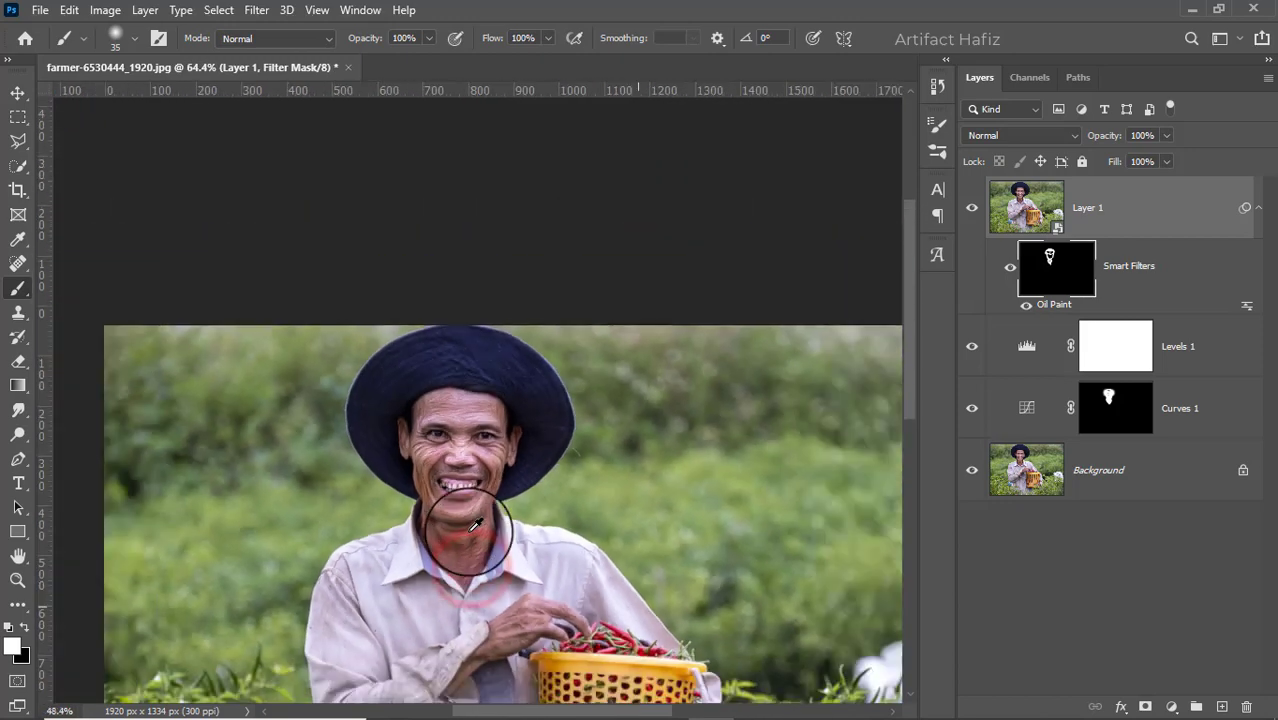
pyautogui.scroll(-1, 462, 518)
pyautogui.scroll(2, 424, 302)
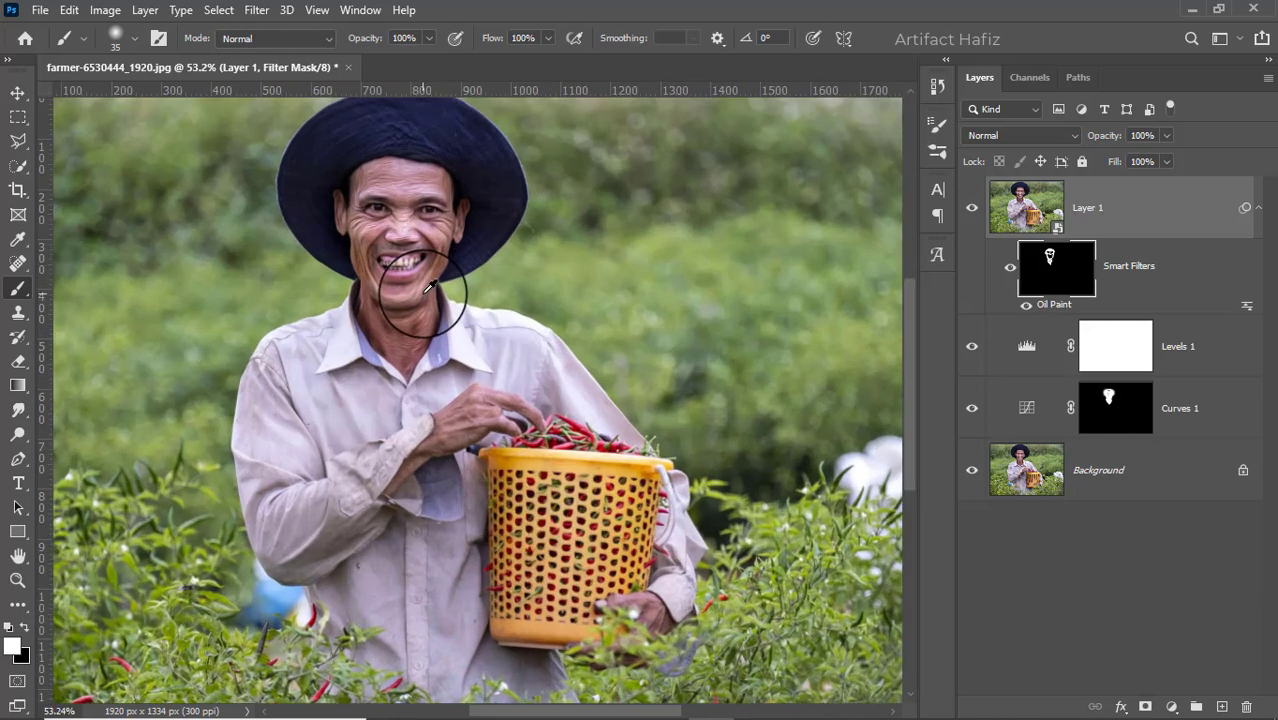
pyautogui.scroll(3, 422, 296)
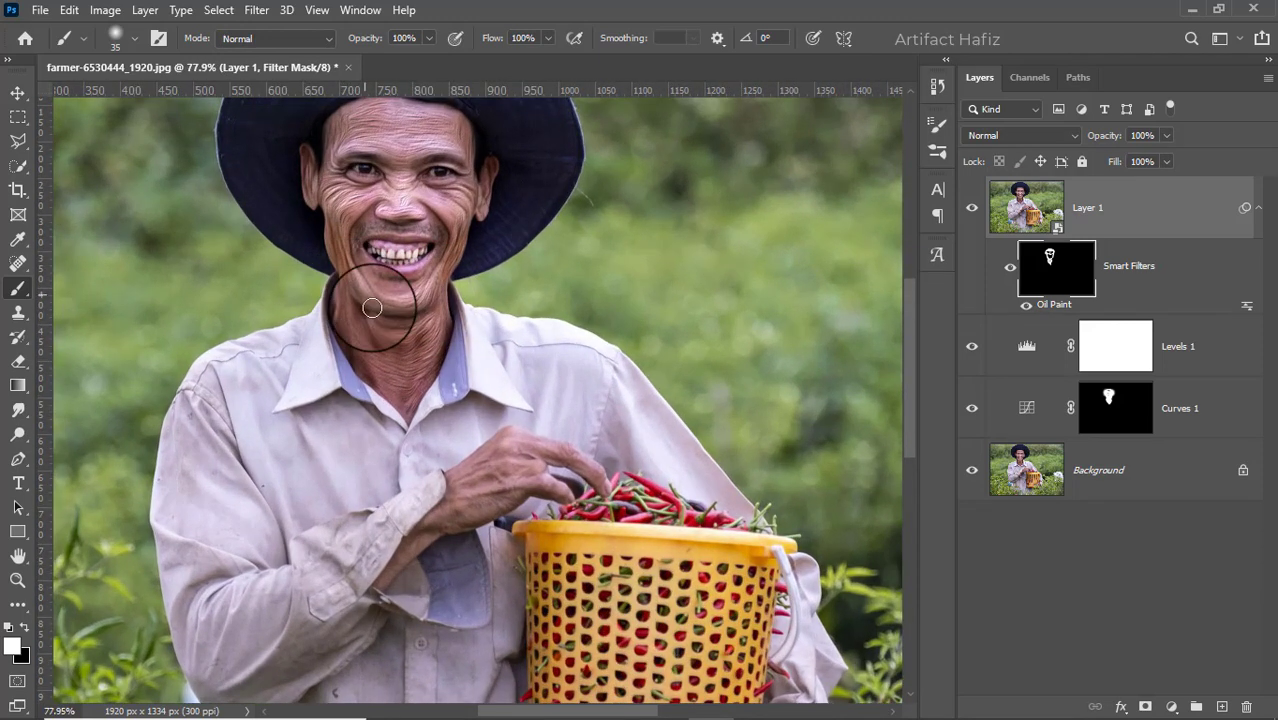
pyautogui.click(349, 331)
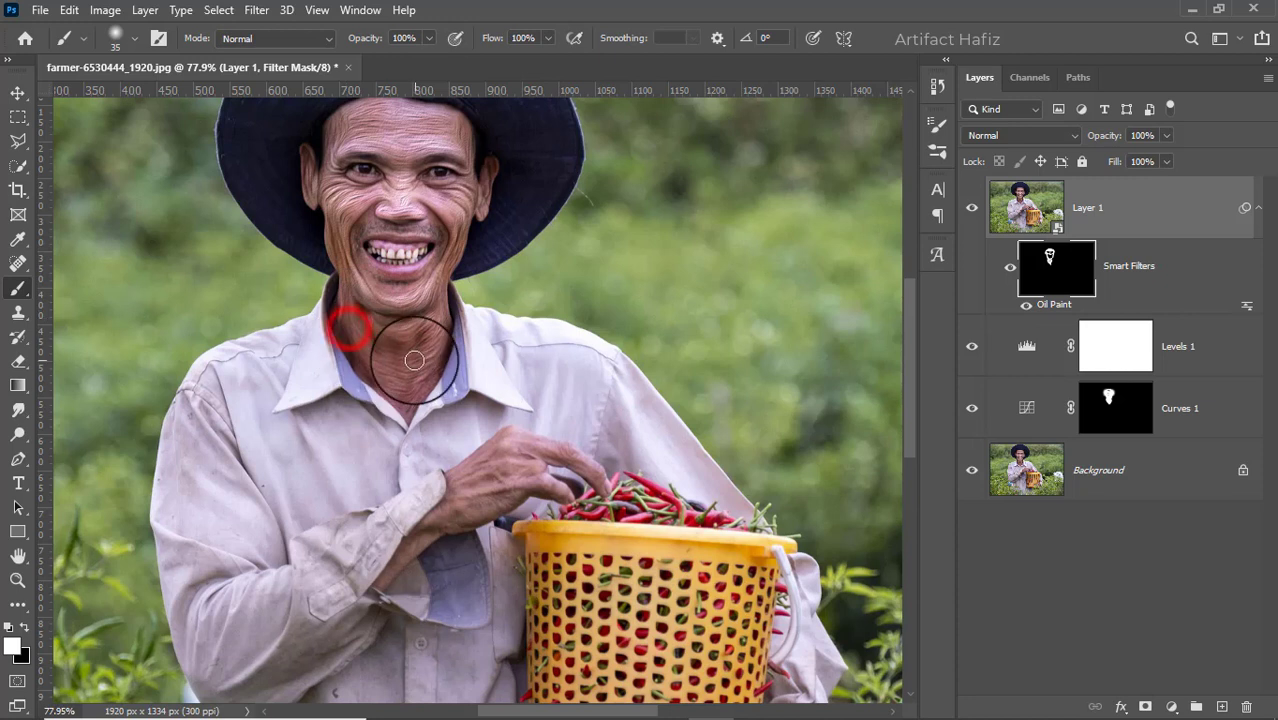
# Paint white on the Smart Filters mask over the farmer's raised hand and wrist above the basket.
pyautogui.click(470, 490)
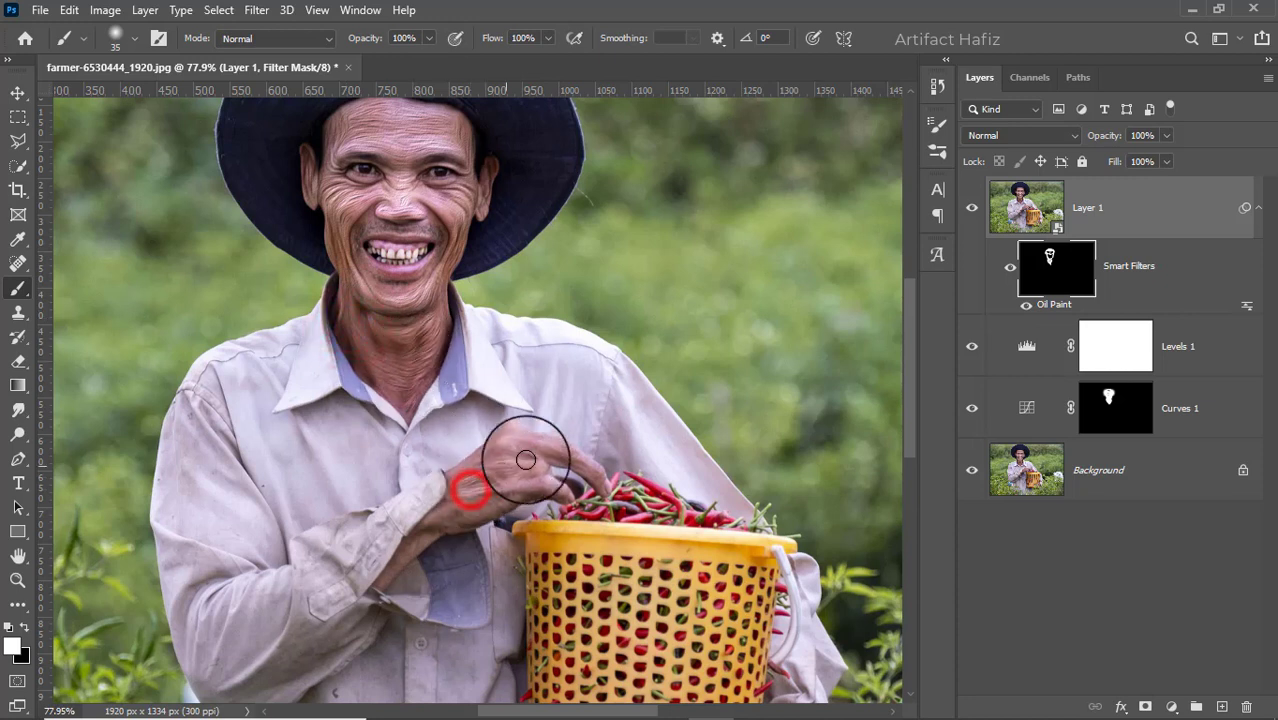
pyautogui.moveTo(526, 460)
pyautogui.mouseDown()
pyautogui.moveTo(509, 493)
pyautogui.moveTo(446, 514)
pyautogui.mouseUp()
pyautogui.moveTo(476, 460)
pyautogui.mouseDown()
pyautogui.moveTo(522, 441)
pyautogui.moveTo(593, 470)
pyautogui.moveTo(500, 492)
pyautogui.moveTo(511, 492)
pyautogui.moveTo(457, 474)
pyautogui.moveTo(446, 513)
pyautogui.moveTo(379, 593)
pyautogui.mouseUp()
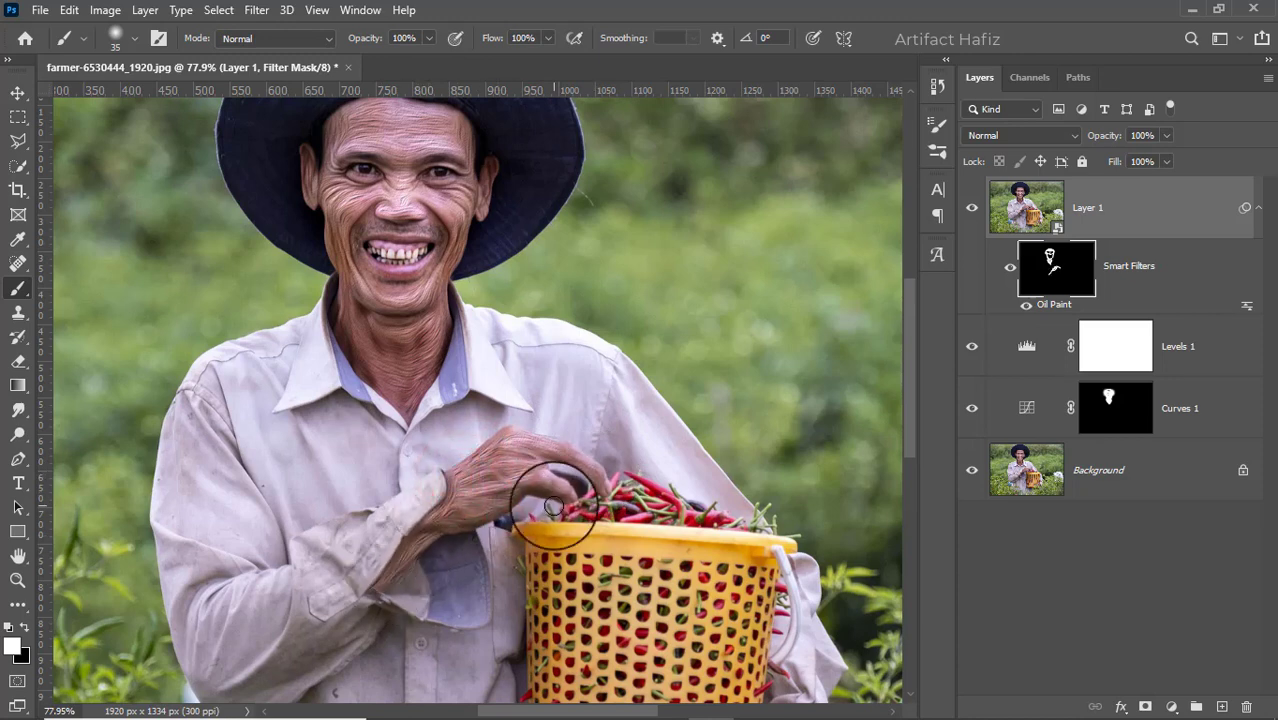
pyautogui.scroll(-1, 556, 508)
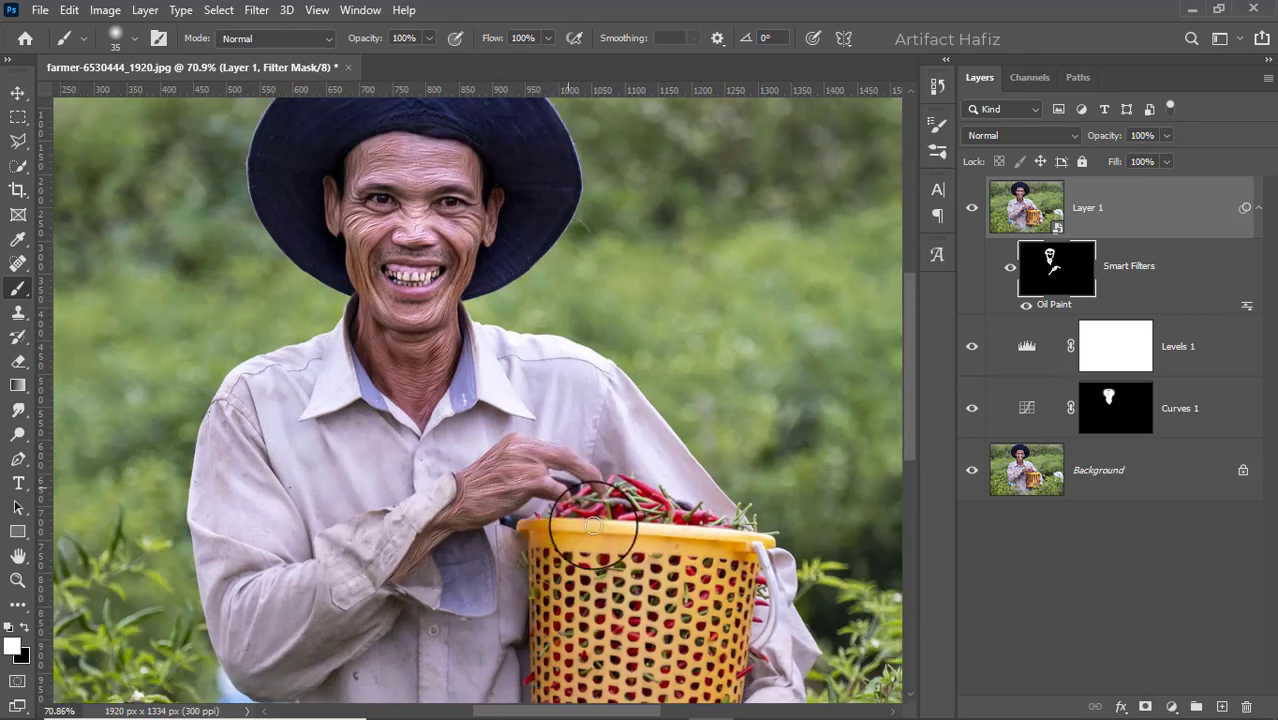
pyautogui.scroll(-3, 515, 468)
pyautogui.scroll(2, 519, 467)
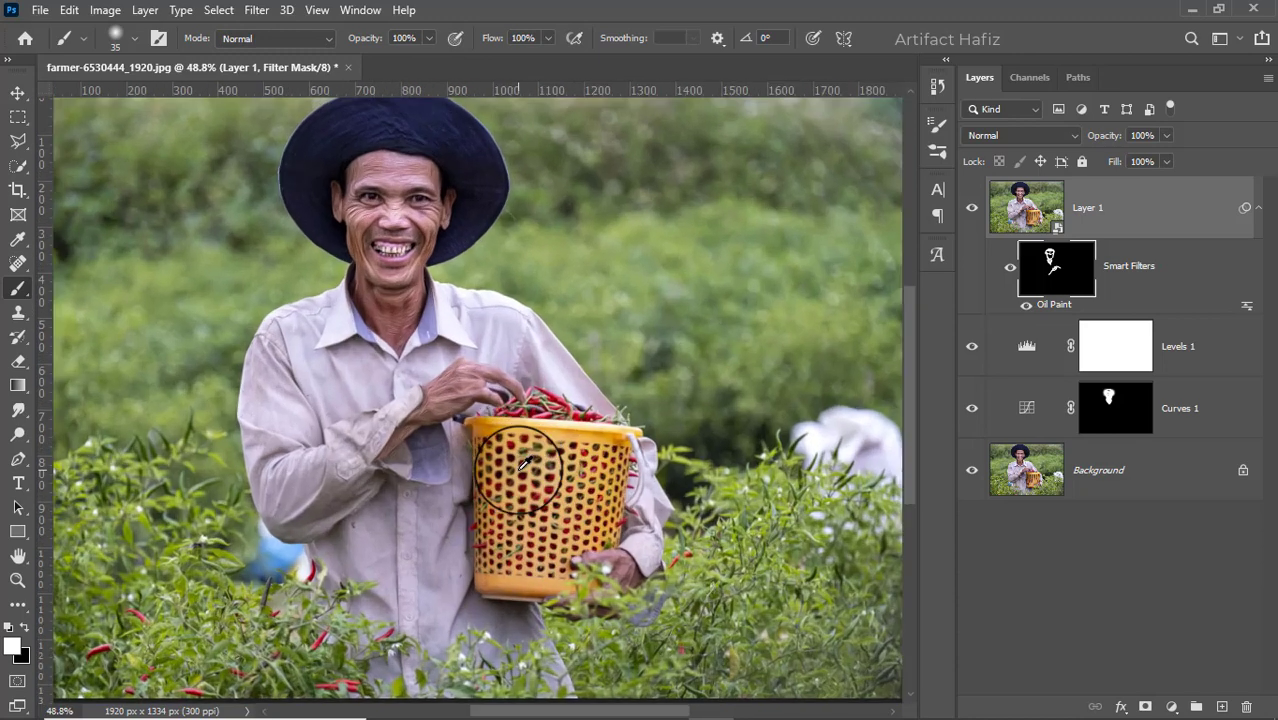
# Try to paint white on the Smart Filters mask over the chillies and basket rim with a 90 px brush.
pyautogui.press(']')
pyautogui.press(']')
pyautogui.press(']')
pyautogui.press(']')
pyautogui.press(']')
pyautogui.press(']')
pyautogui.press(']')
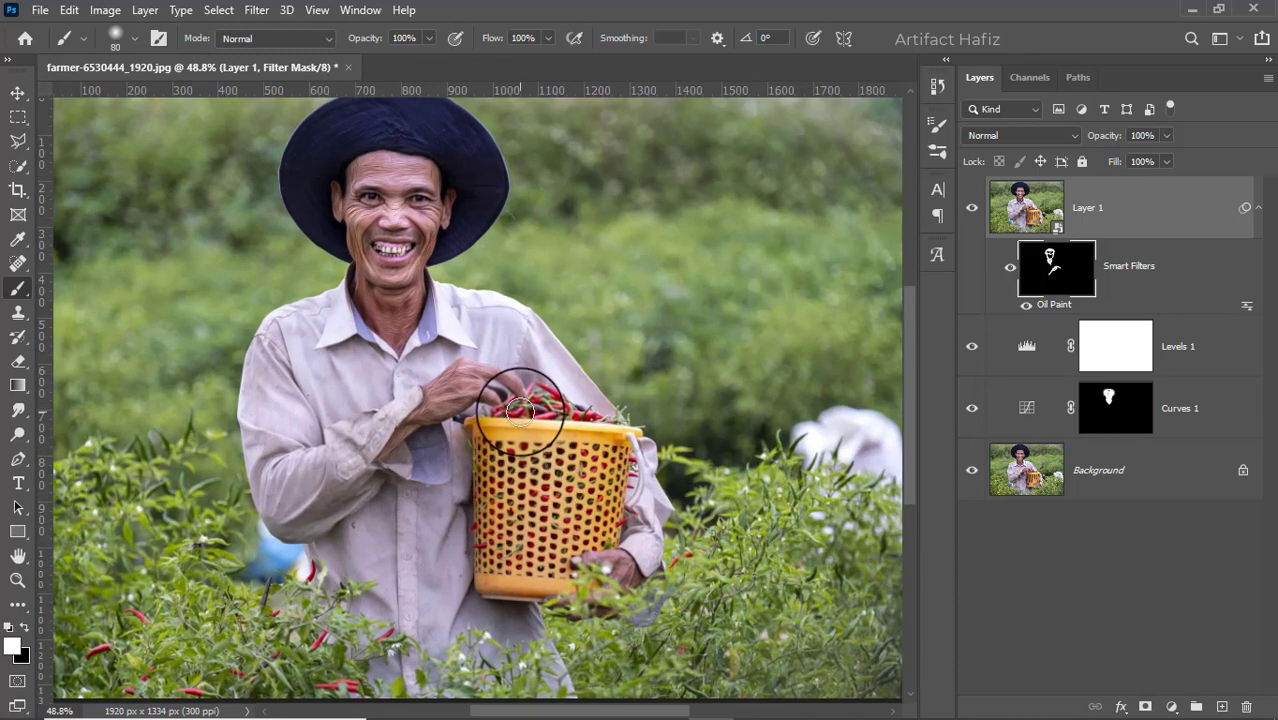
pyautogui.moveTo(521, 408)
pyautogui.mouseDown()
pyautogui.moveTo(554, 411)
pyautogui.moveTo(513, 400)
pyautogui.moveTo(585, 405)
pyautogui.moveTo(510, 395)
pyautogui.moveTo(570, 430)
pyautogui.mouseUp()
pyautogui.scroll(3, 534, 414)
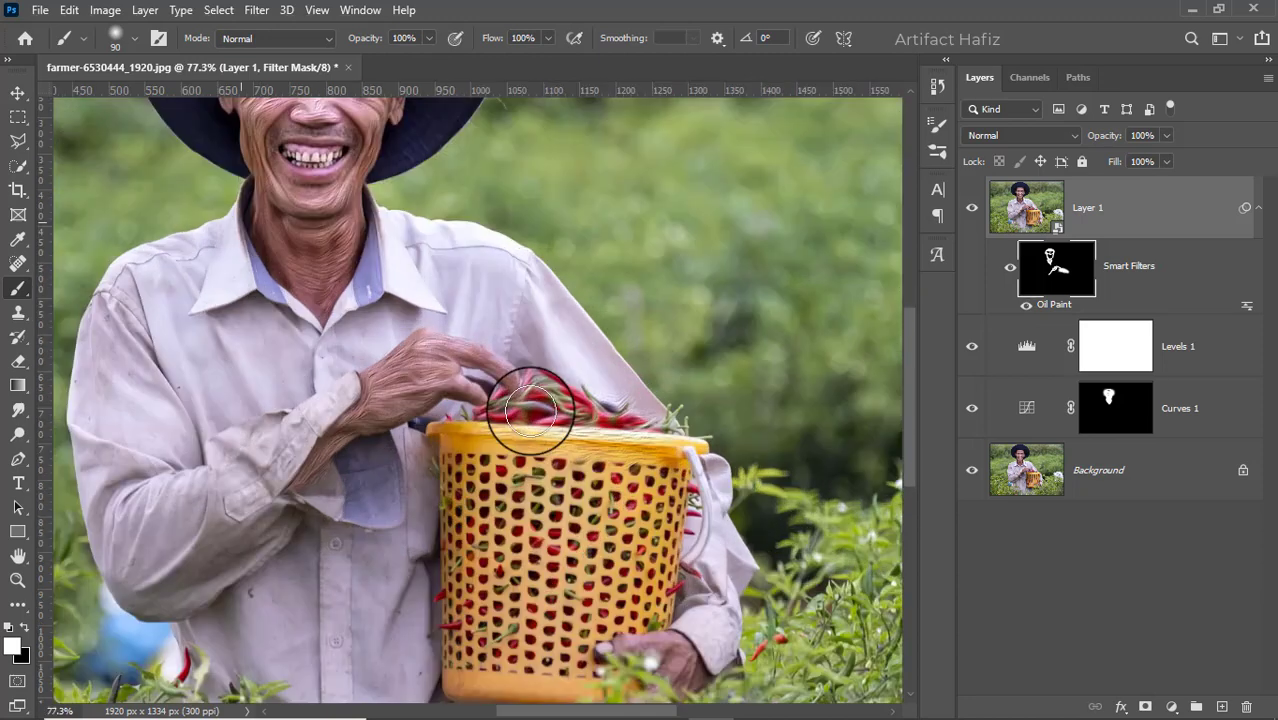
pyautogui.moveTo(569, 418); pyautogui.dragTo(573, 414)
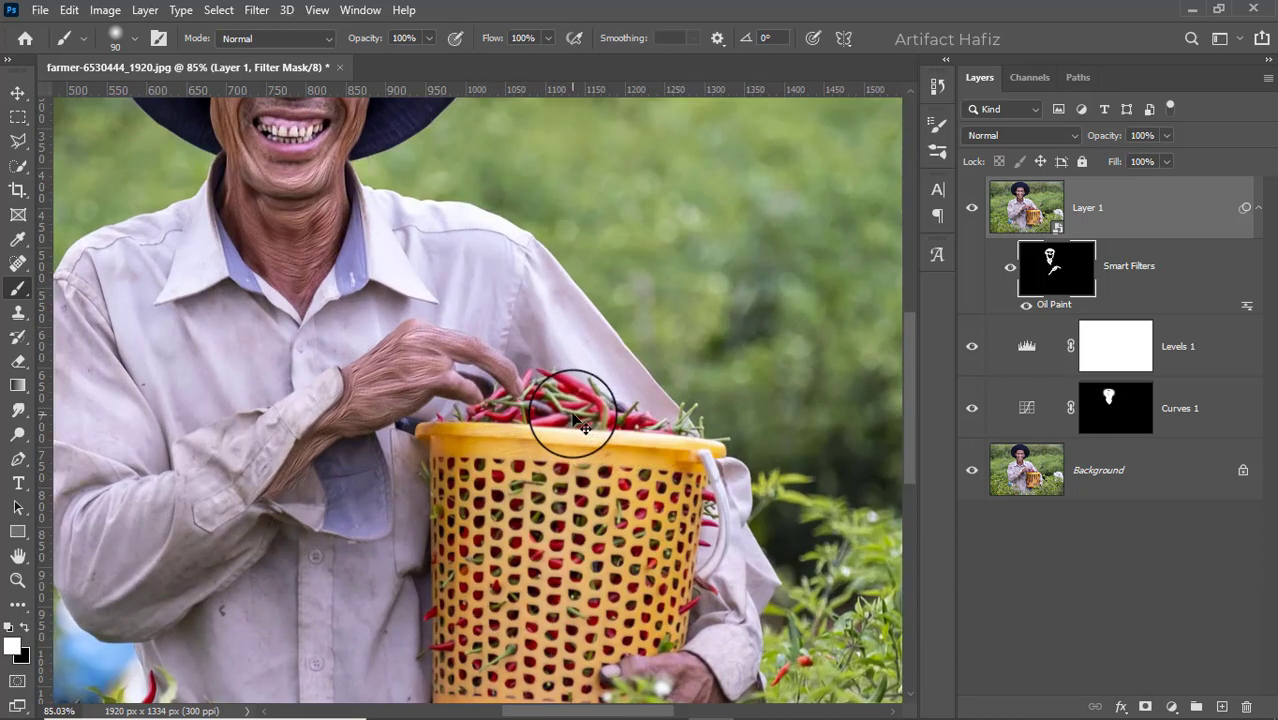
pyautogui.scroll(-4, 573, 413)
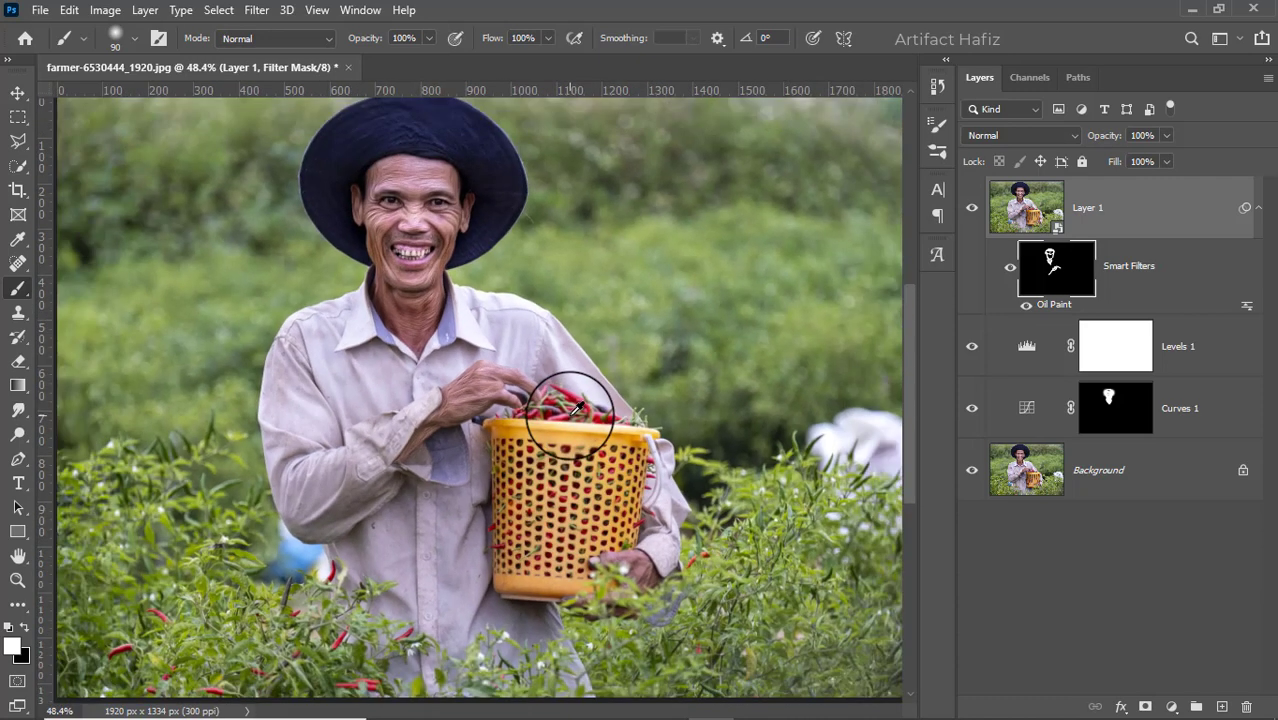
pyautogui.scroll(1, 576, 378)
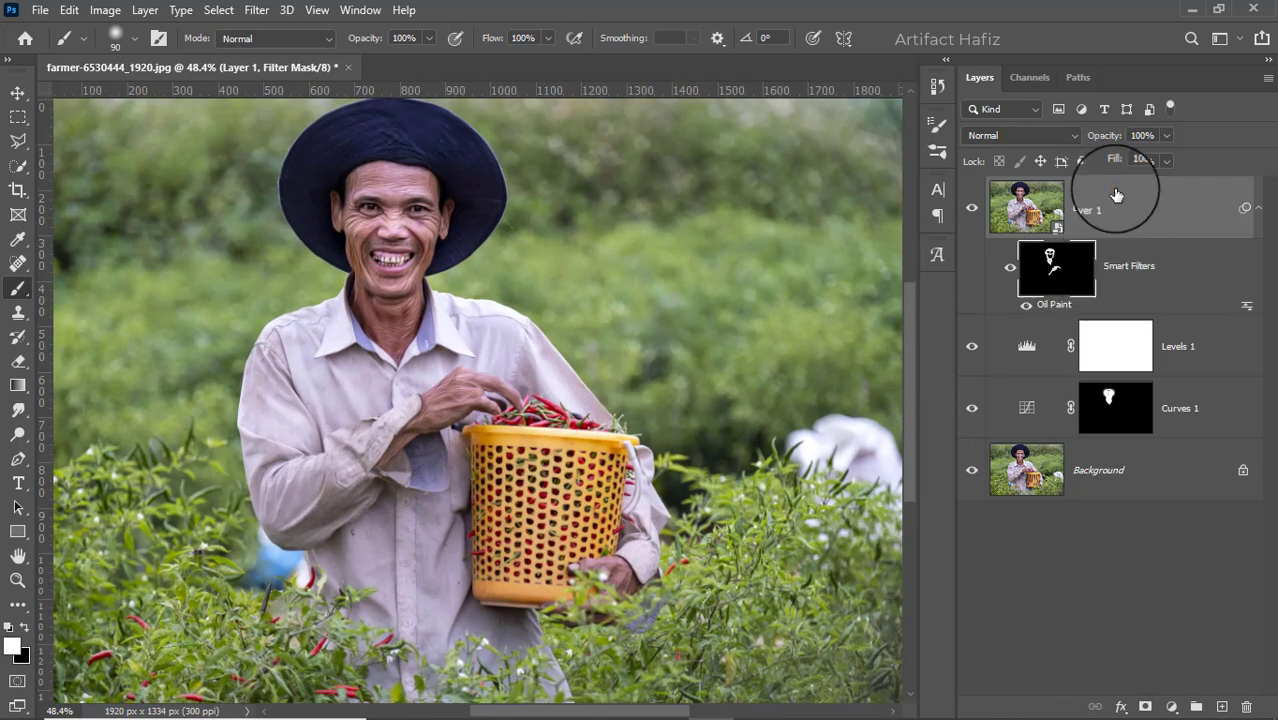
# Add a Curves adjustment above Layer 1 and move the curve's white point inward to brighten the highlights.
pyautogui.click(1113, 192)
pyautogui.click(1171, 706)
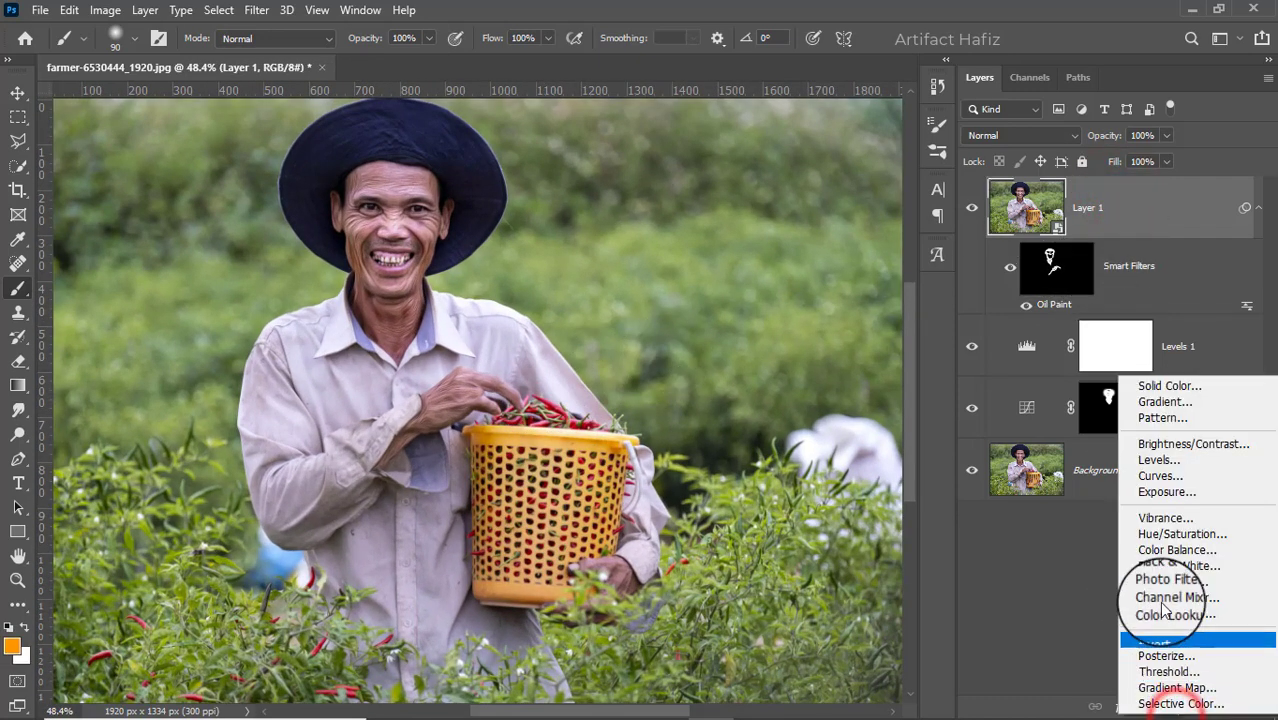
pyautogui.click(1158, 477)
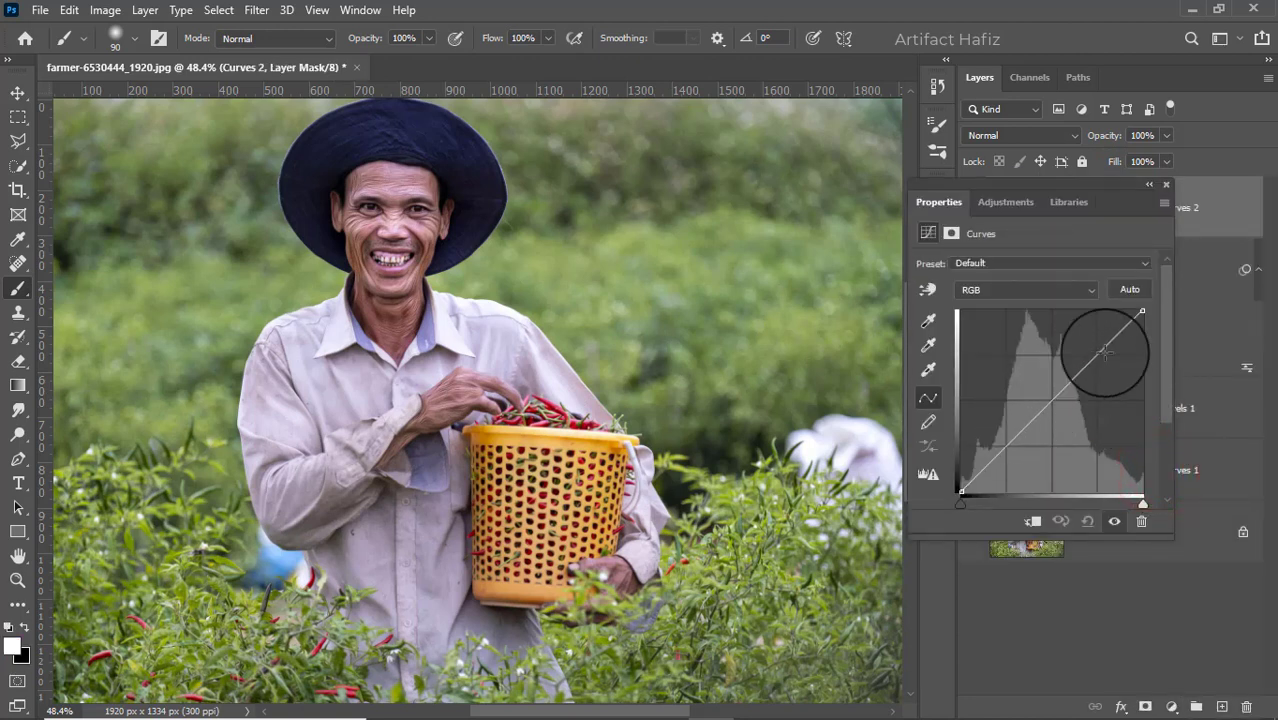
pyautogui.moveTo(1142, 311); pyautogui.dragTo(1122, 279)
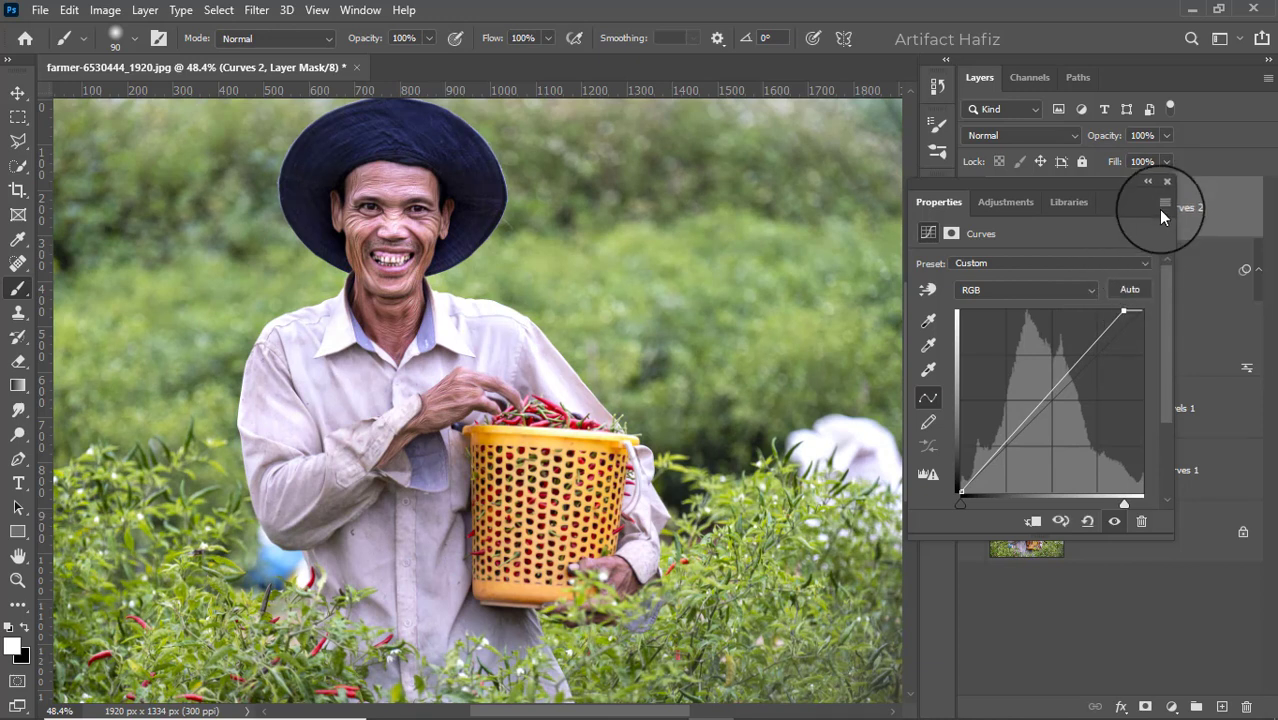
pyautogui.click(1167, 187)
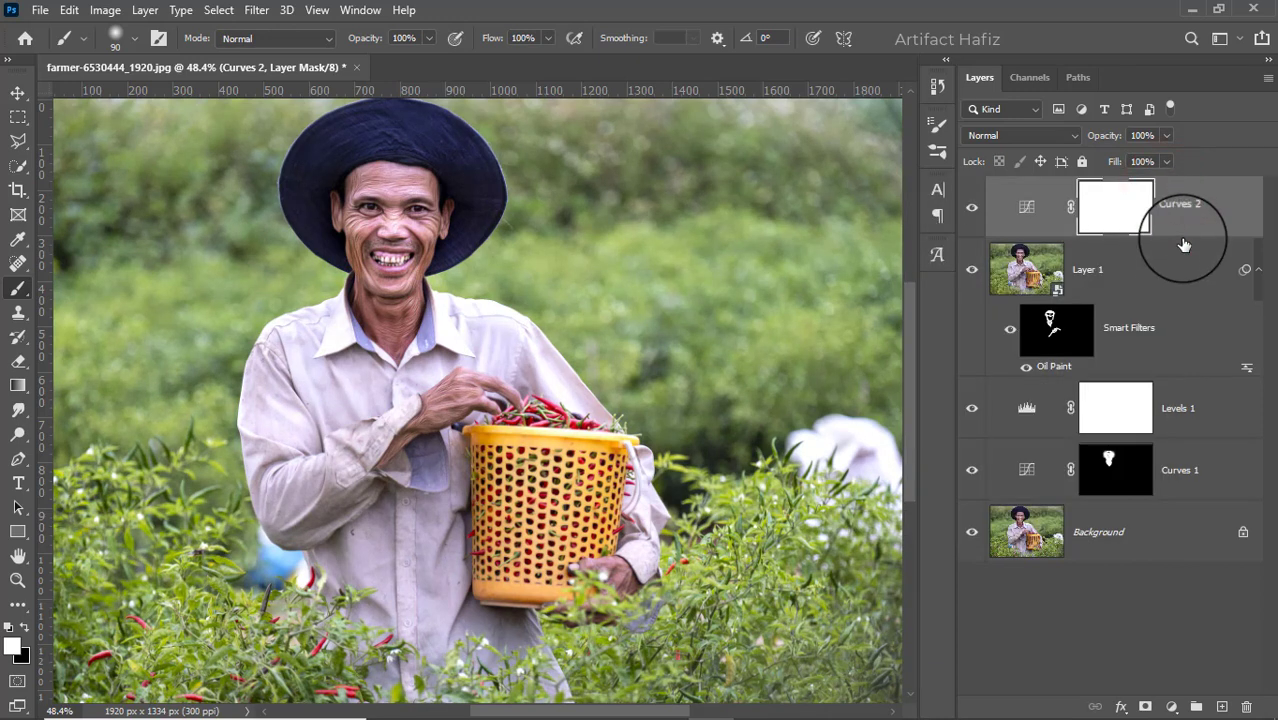
# In Curves 2's Blend If settings, split the Underlying Layer's black slider to 0 / 224 and apply.
pyautogui.click(1200, 197)
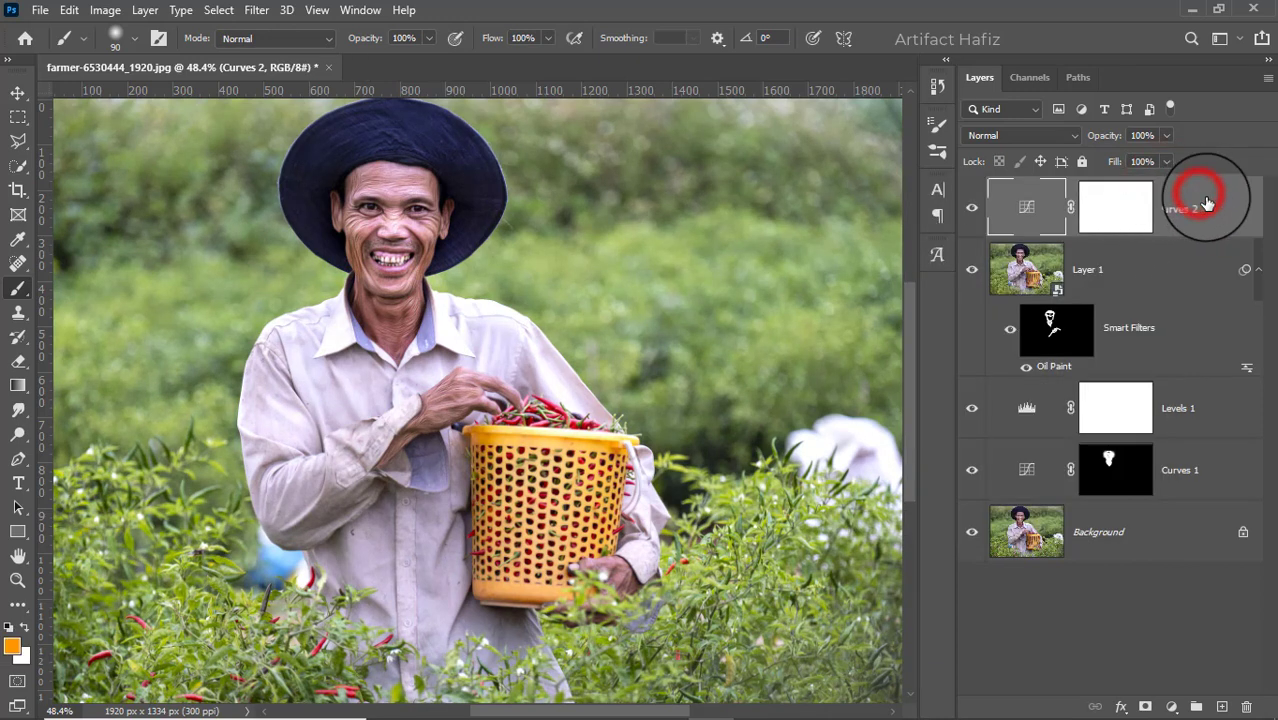
pyautogui.doubleClick(1210, 206)
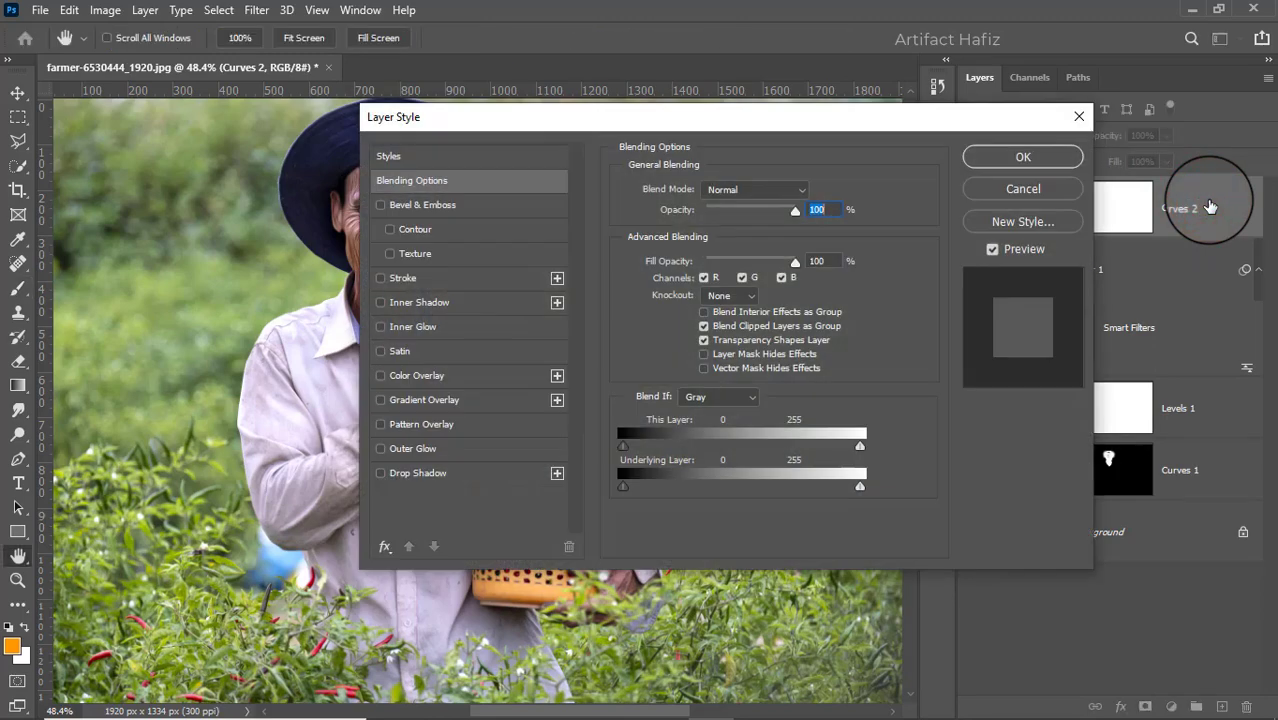
pyautogui.moveTo(707, 128); pyautogui.dragTo(1085, 168)
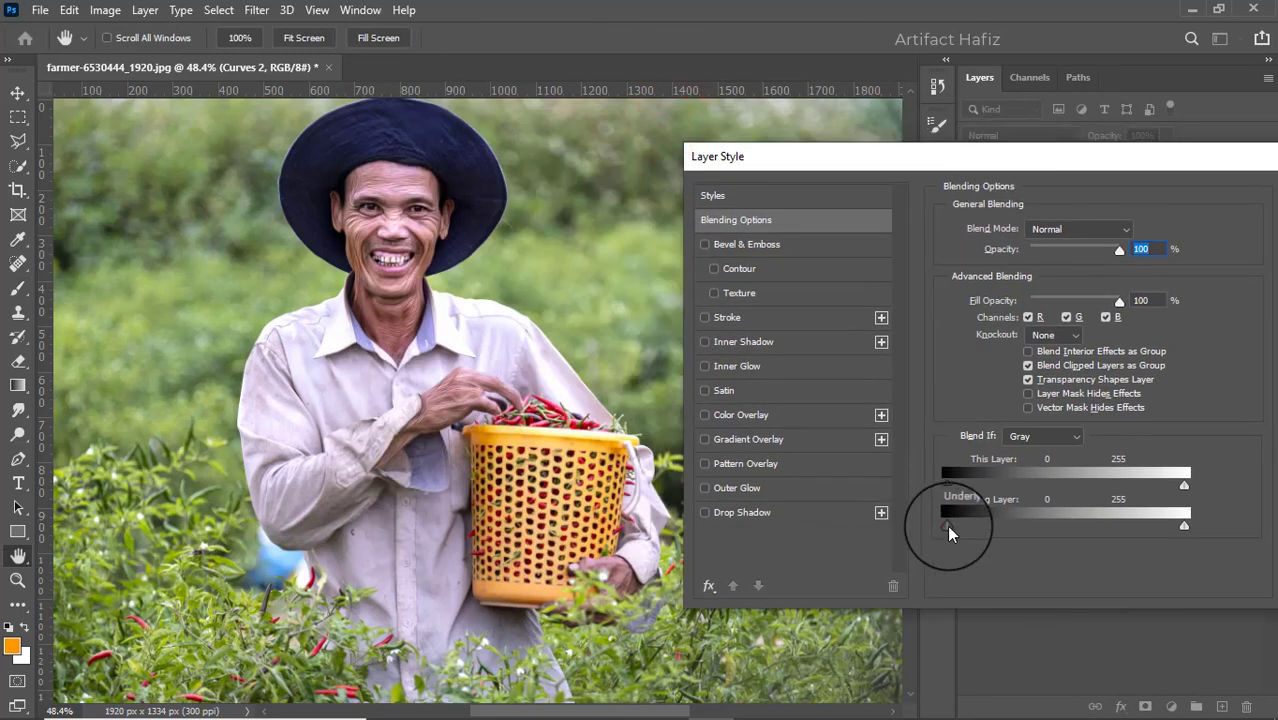
pyautogui.moveTo(948, 526); pyautogui.dragTo(1076, 545)
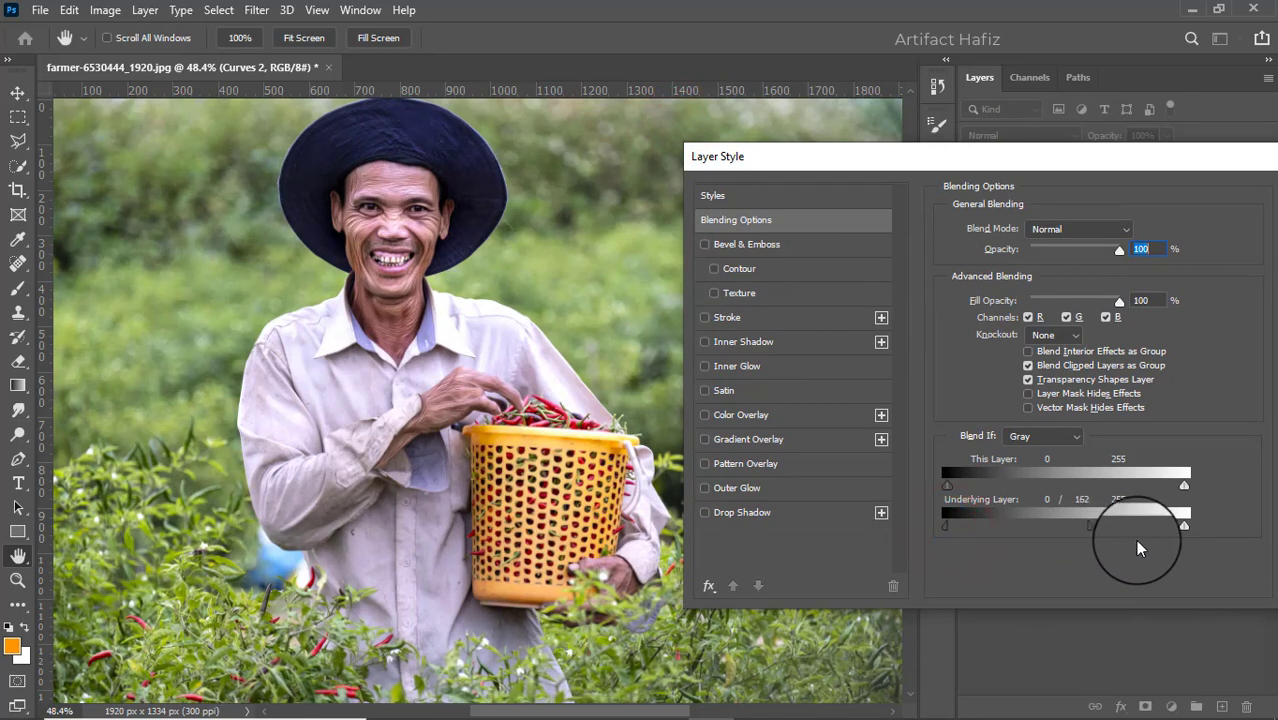
pyautogui.moveTo(974, 547); pyautogui.dragTo(1153, 549)
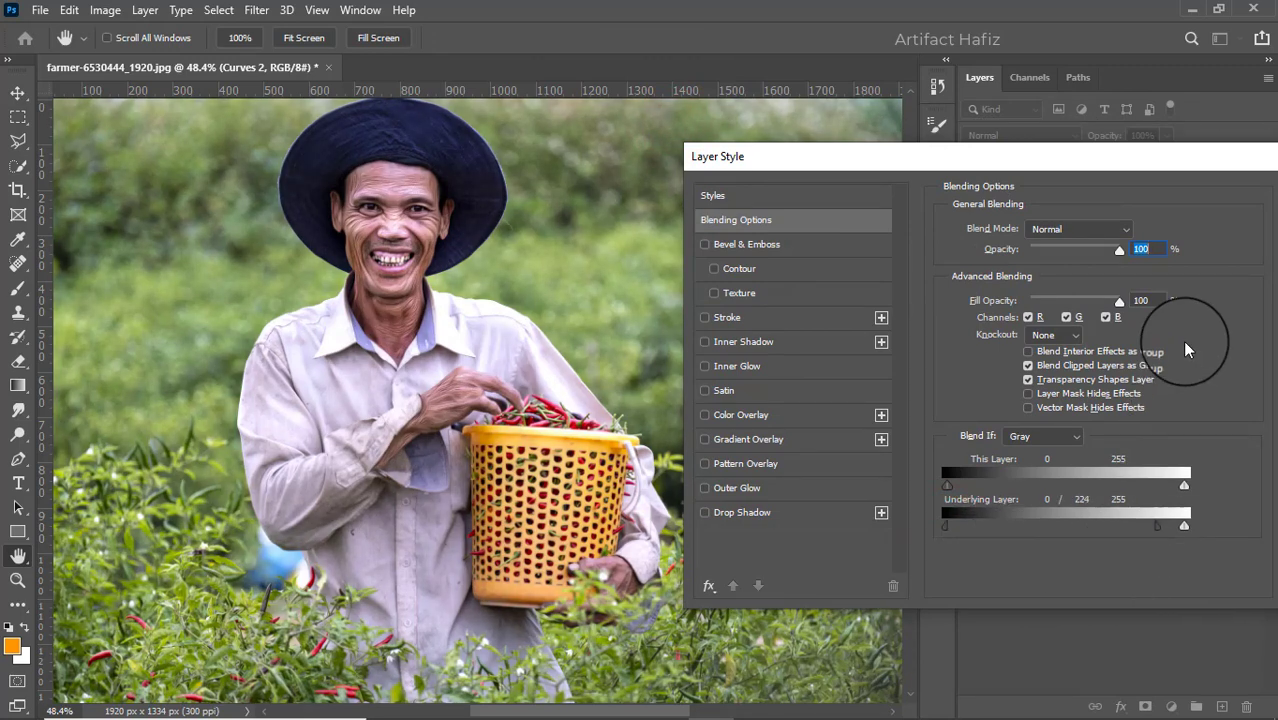
pyautogui.moveTo(1110, 157); pyautogui.dragTo(1019, 157)
pyautogui.click(1210, 190)
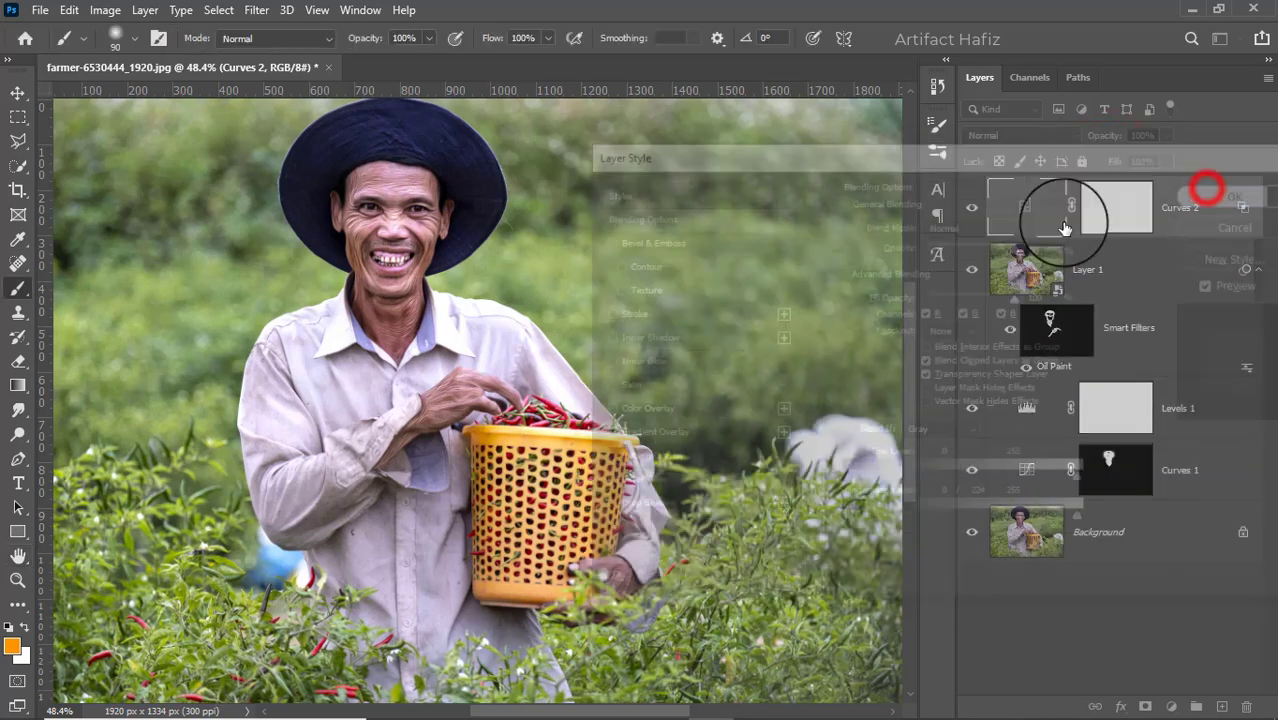
# Add another Curves adjustment above Curves 2 and move its black point inward to deepen the shadows.
pyautogui.click(1193, 203)
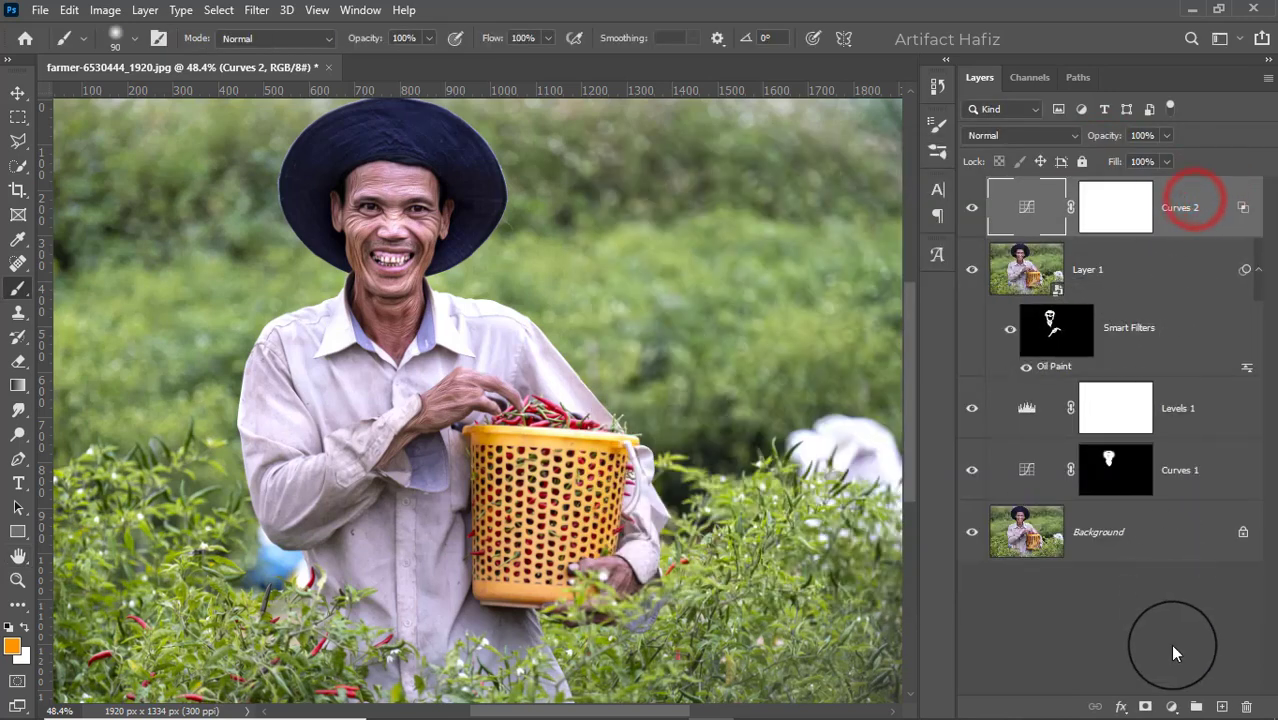
pyautogui.click(1174, 706)
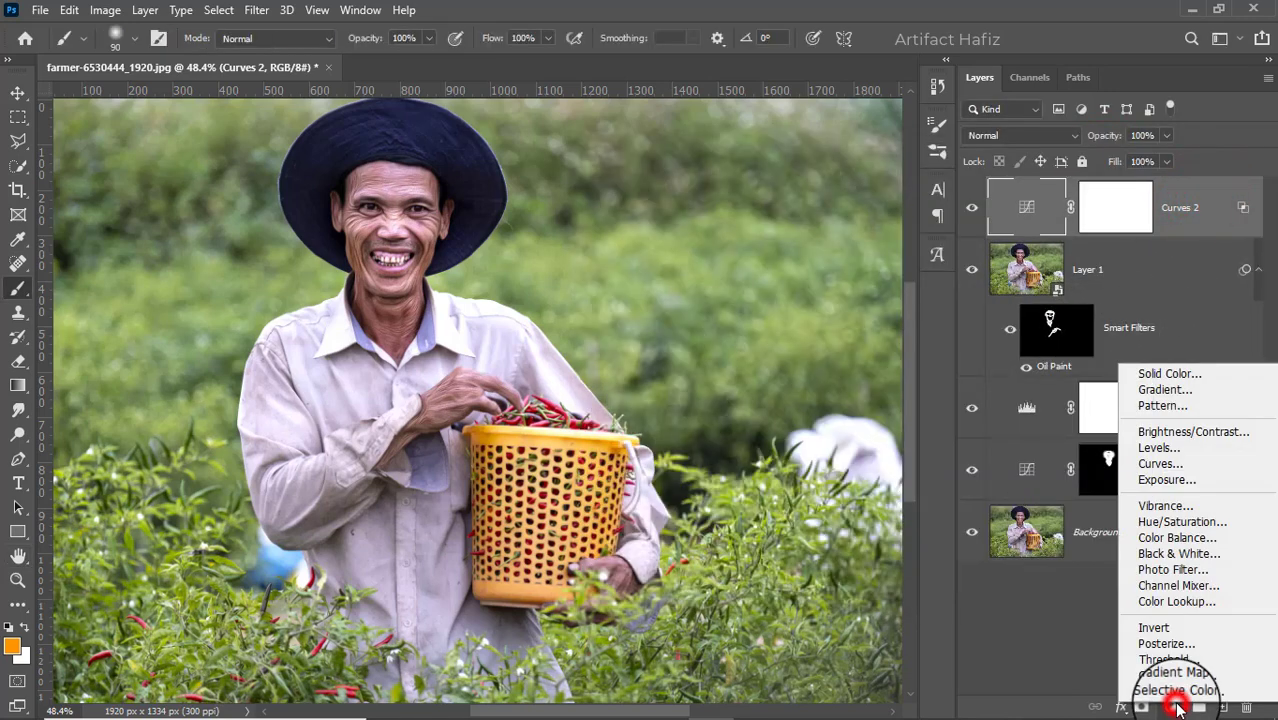
pyautogui.click(1166, 464)
pyautogui.moveTo(958, 494); pyautogui.dragTo(976, 497)
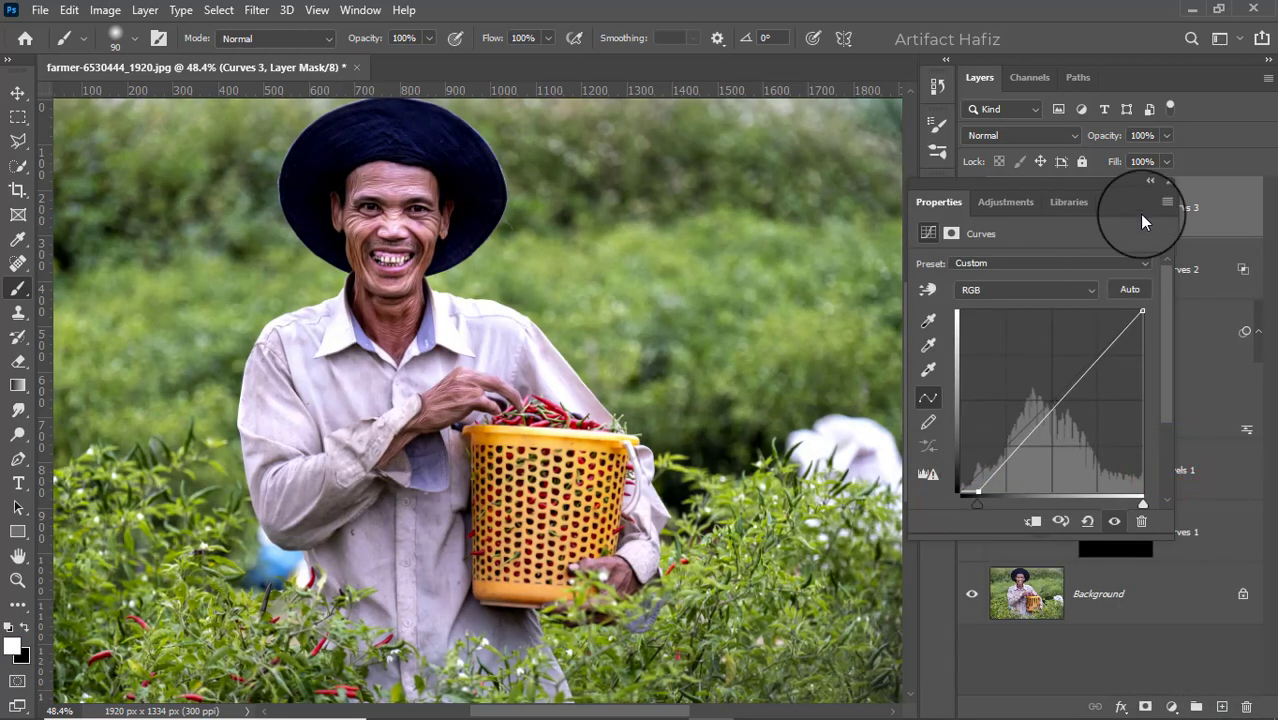
pyautogui.click(1165, 182)
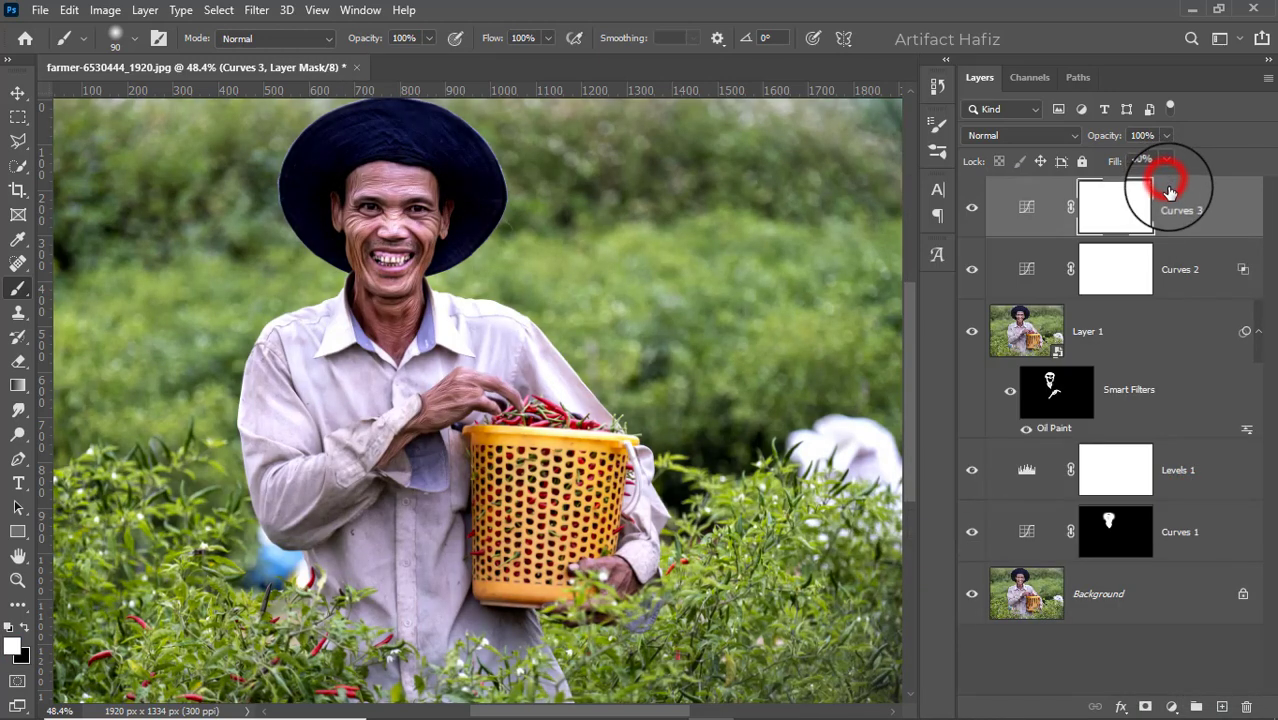
# In Curves 3's Blend If settings, split the Underlying Layer sliders to 0 / 90 for black and 143 / 255 for white.
pyautogui.doubleClick(1224, 197)
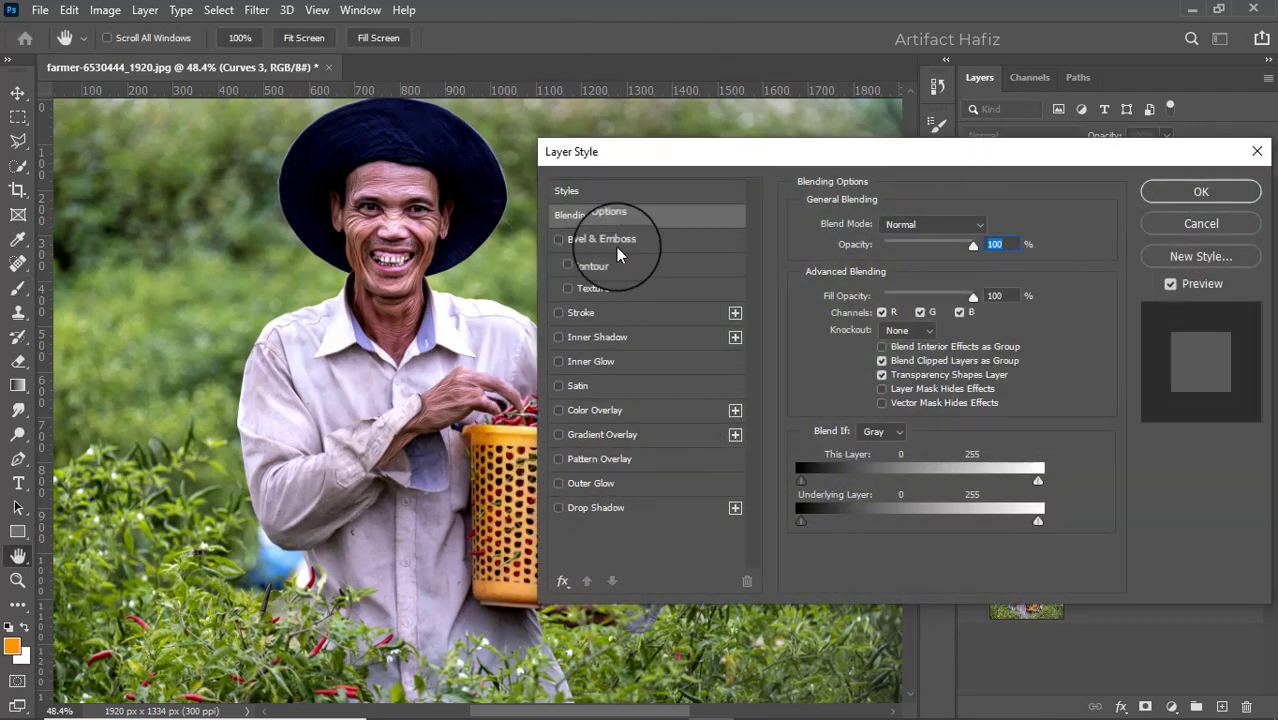
pyautogui.press('alt')
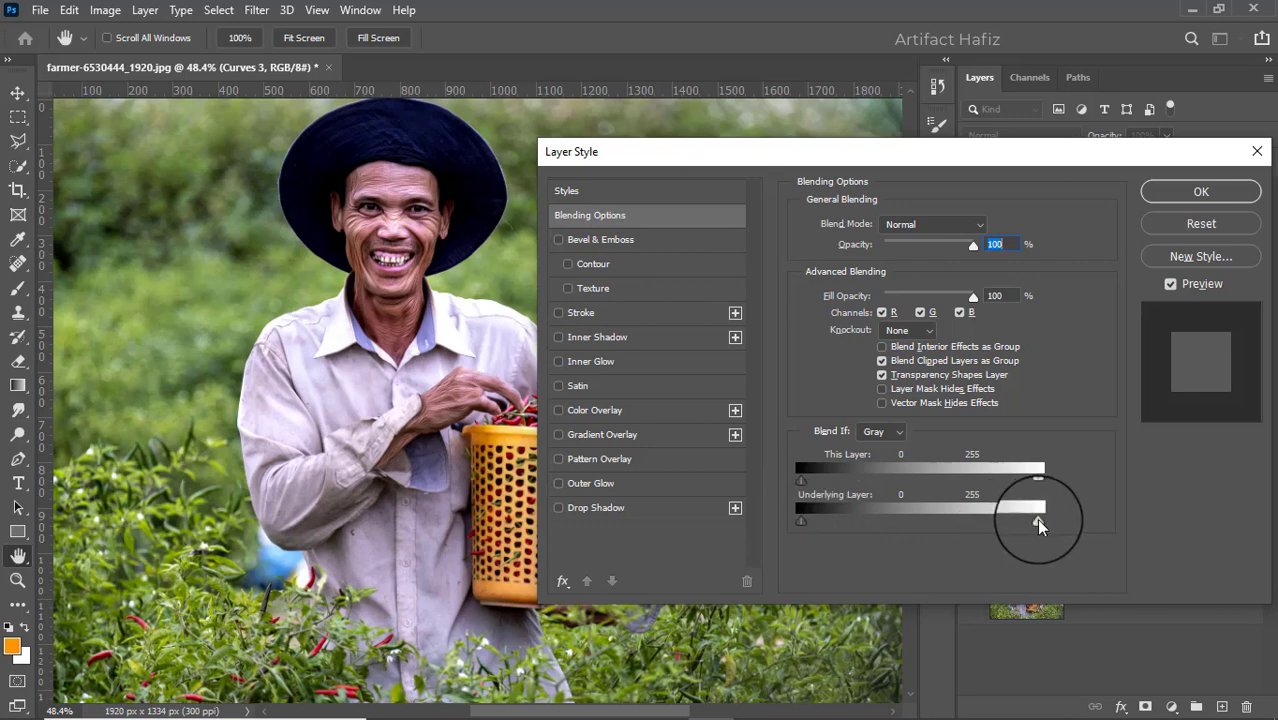
pyautogui.moveTo(941, 522); pyautogui.dragTo(917, 538)
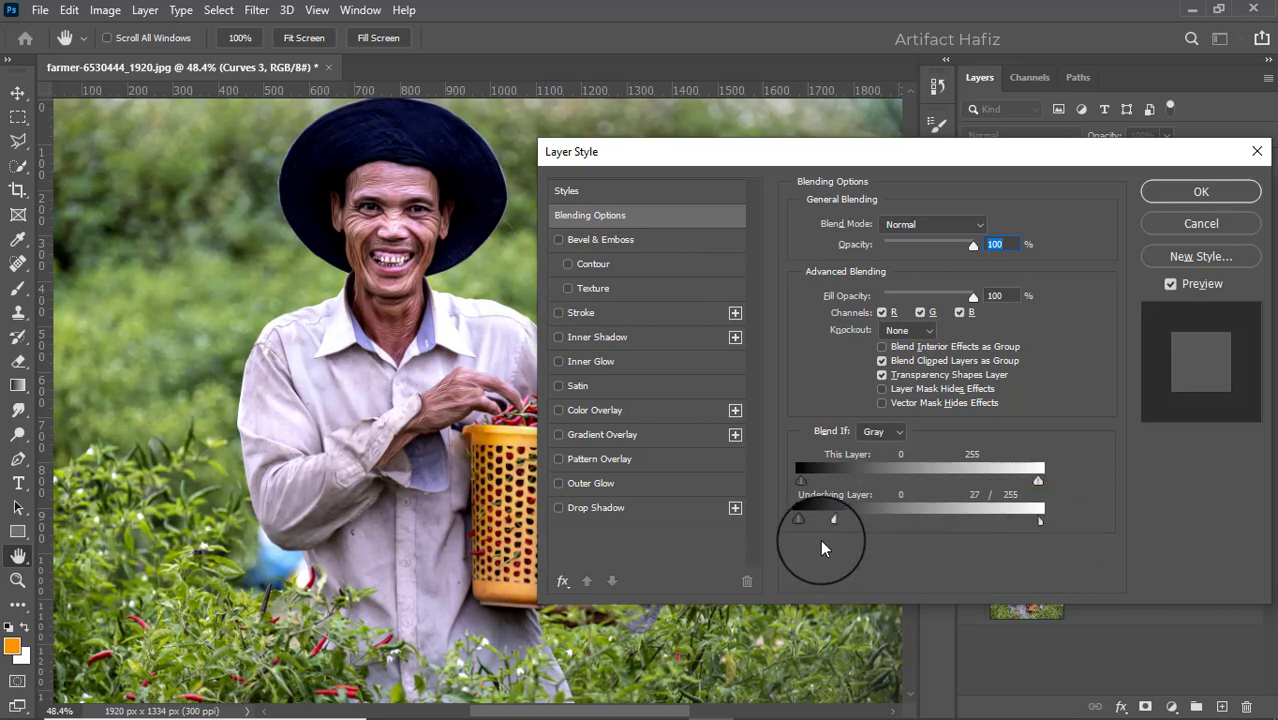
pyautogui.moveTo(821, 548); pyautogui.dragTo(916, 558)
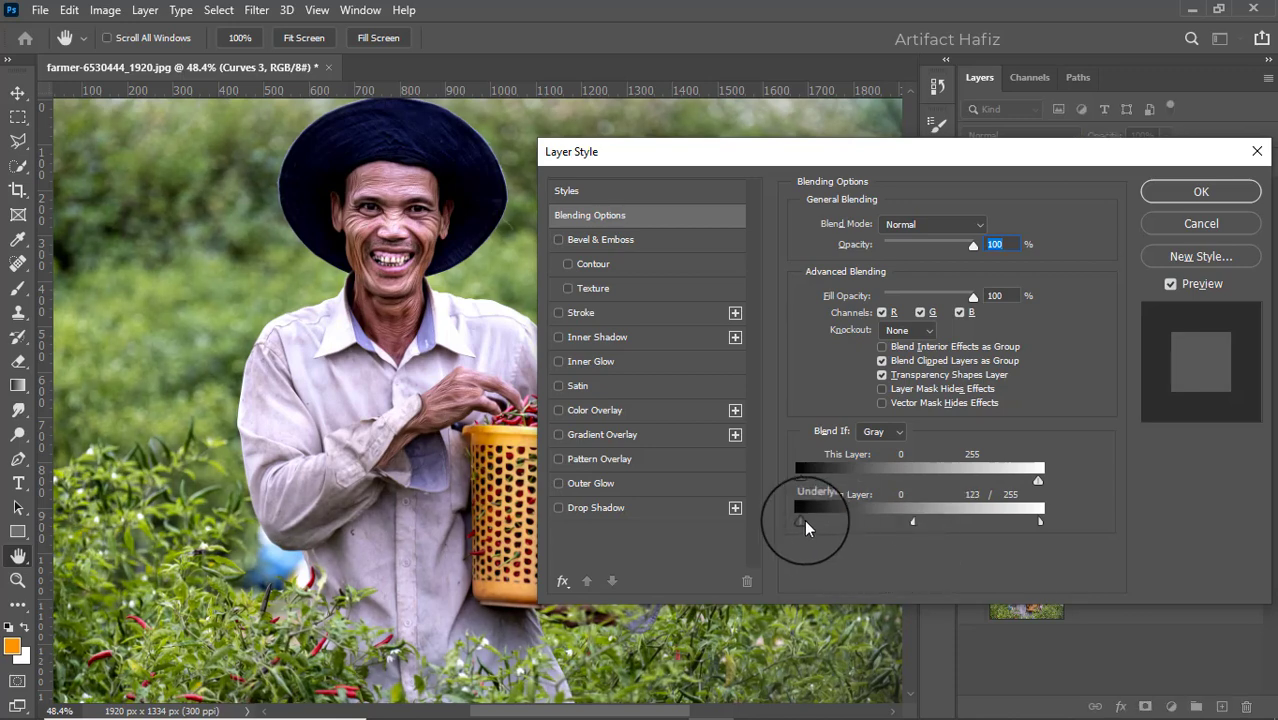
pyautogui.moveTo(804, 519); pyautogui.dragTo(935, 518)
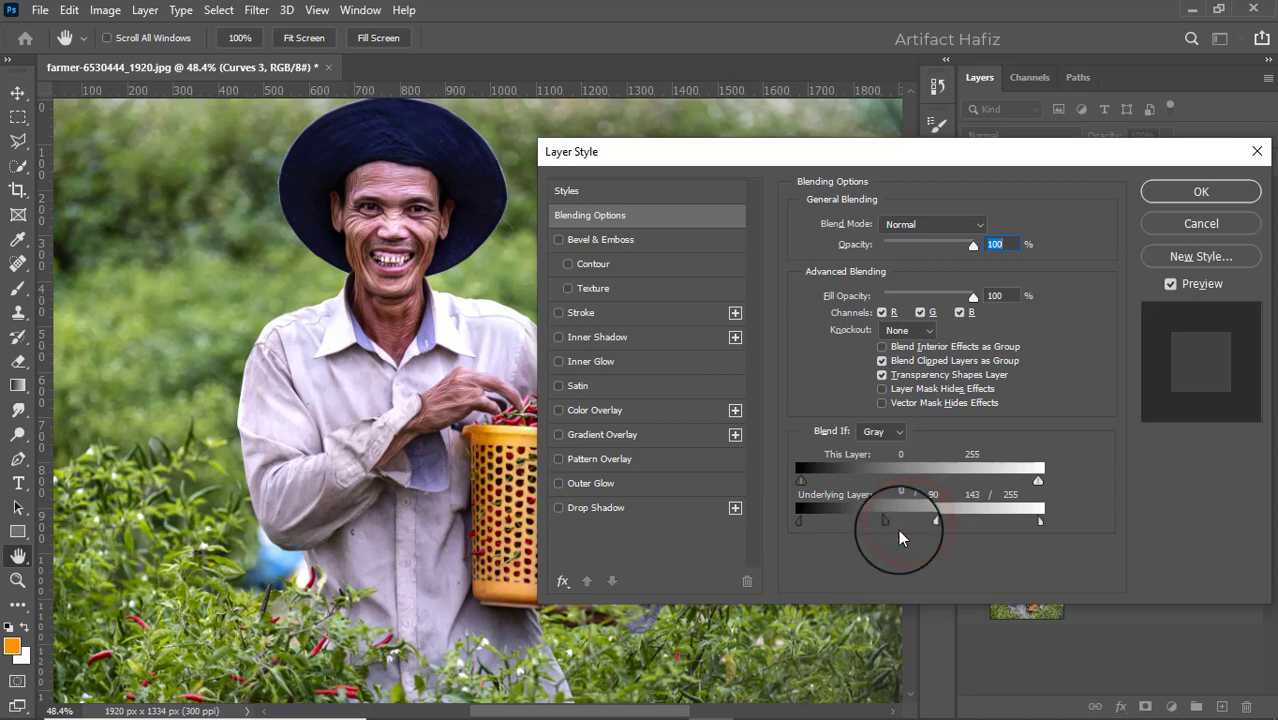
pyautogui.click(1170, 193)
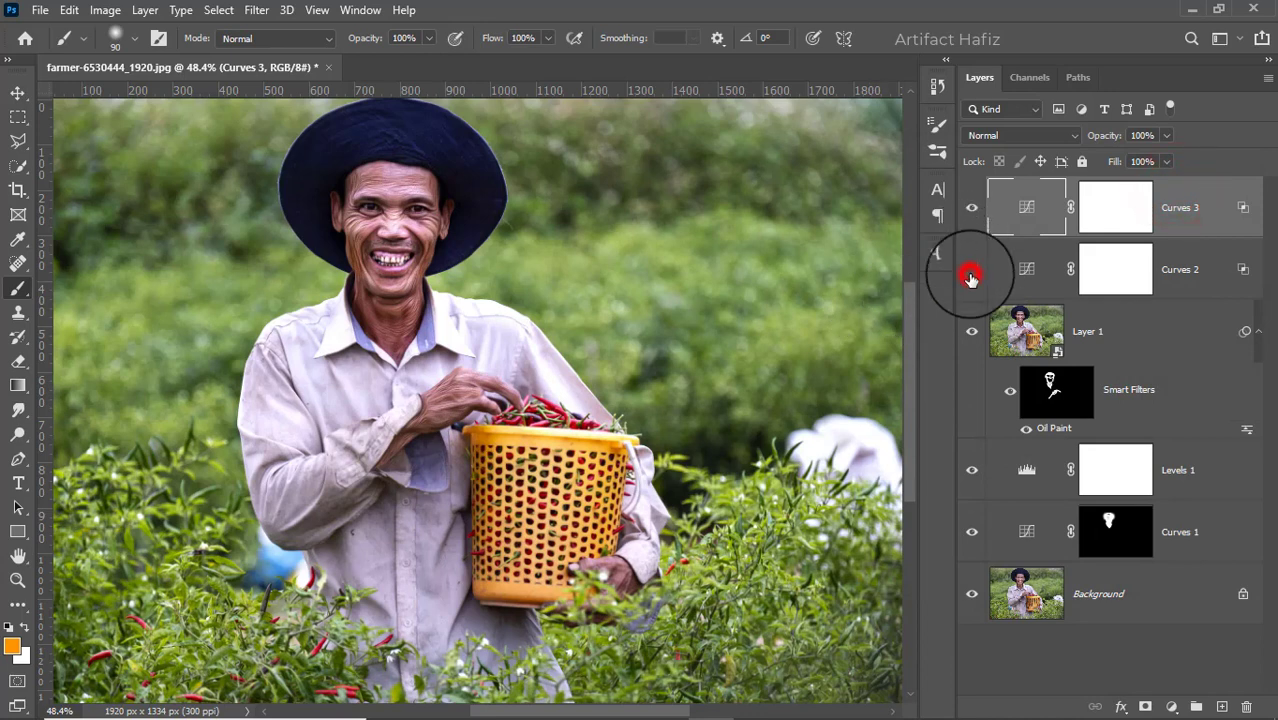
# Toggle the visibility of Curves 2 and Curves 3 to compare the photo with and without each adjustment.
pyautogui.click(970, 272)
pyautogui.click(970, 272)
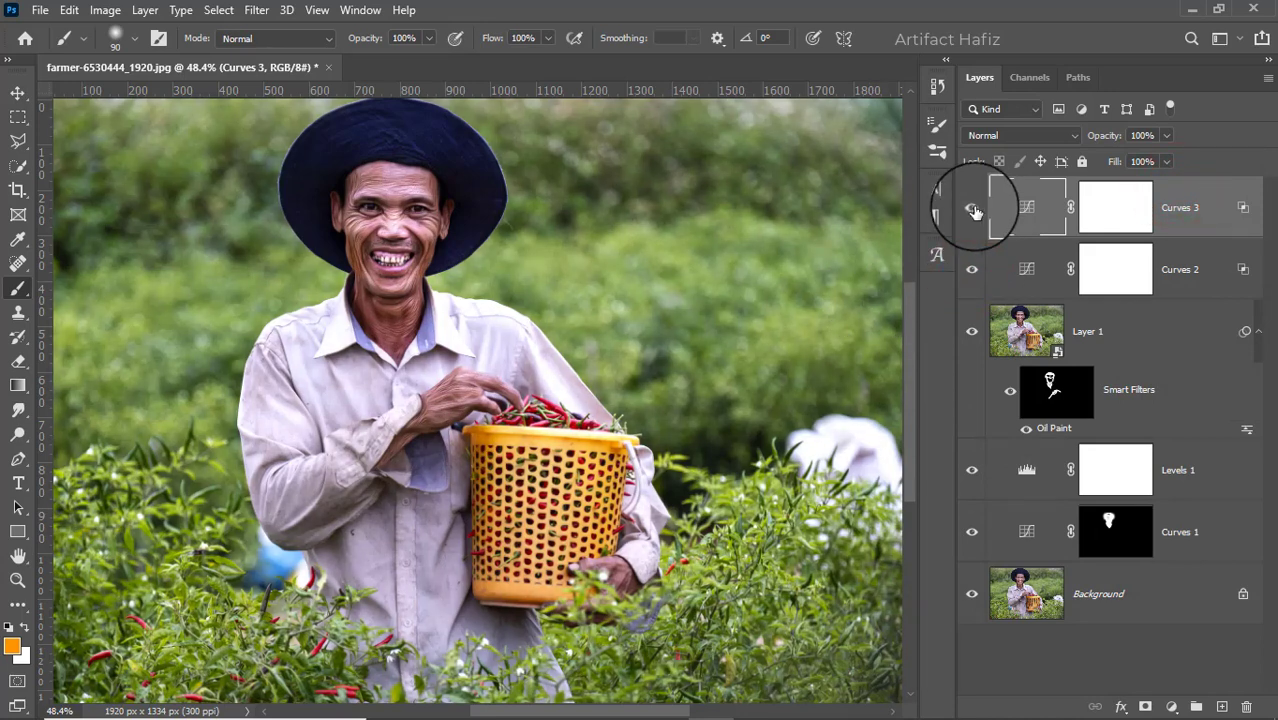
pyautogui.click(973, 209)
pyautogui.click(973, 209)
pyautogui.click(973, 209)
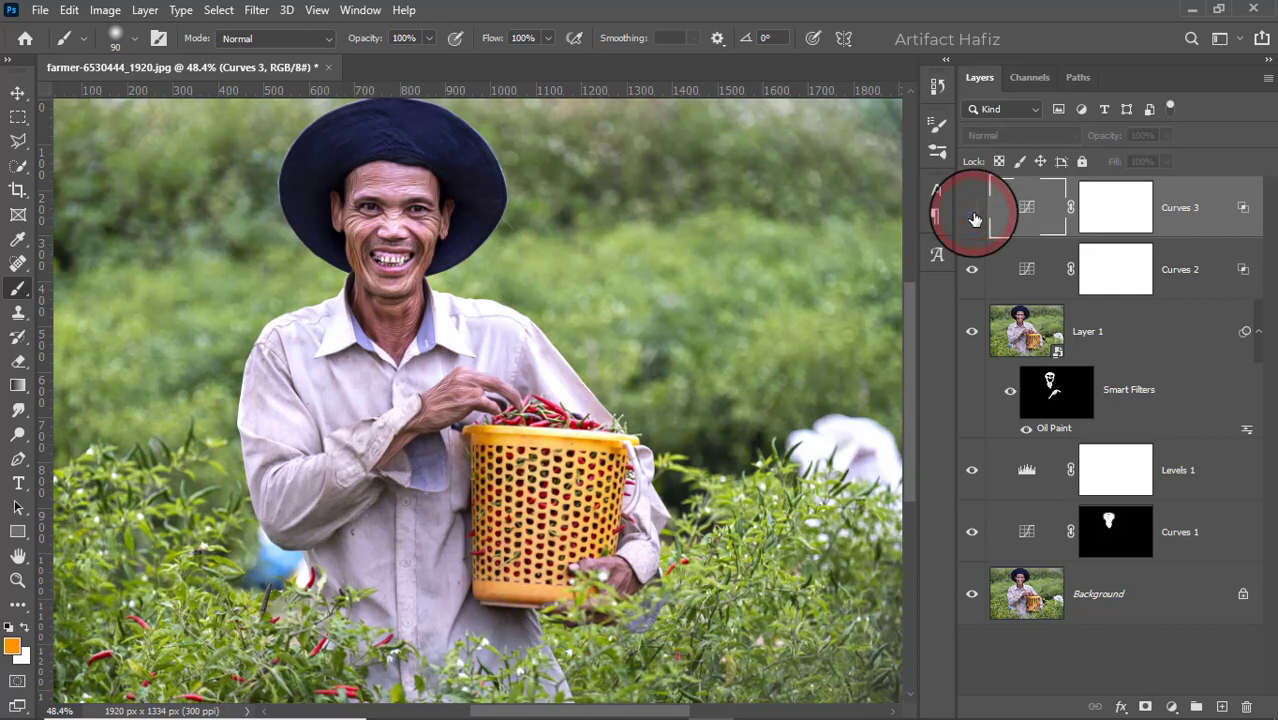
pyautogui.click(973, 210)
pyautogui.click(970, 269)
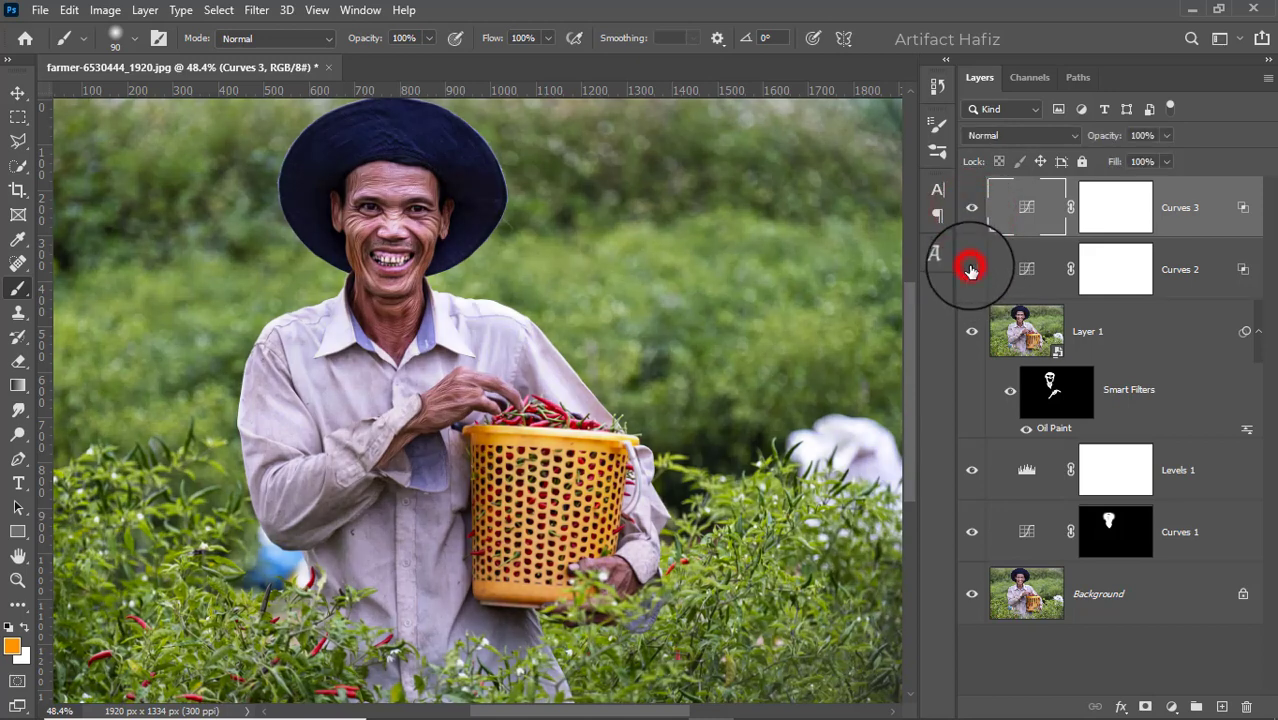
pyautogui.click(970, 270)
pyautogui.click(970, 270)
pyautogui.click(970, 270)
# Lower the Curves 2 layer's opacity to well under half to soften its highlight brightening.
pyautogui.click(1180, 270)
pyautogui.click(1166, 137)
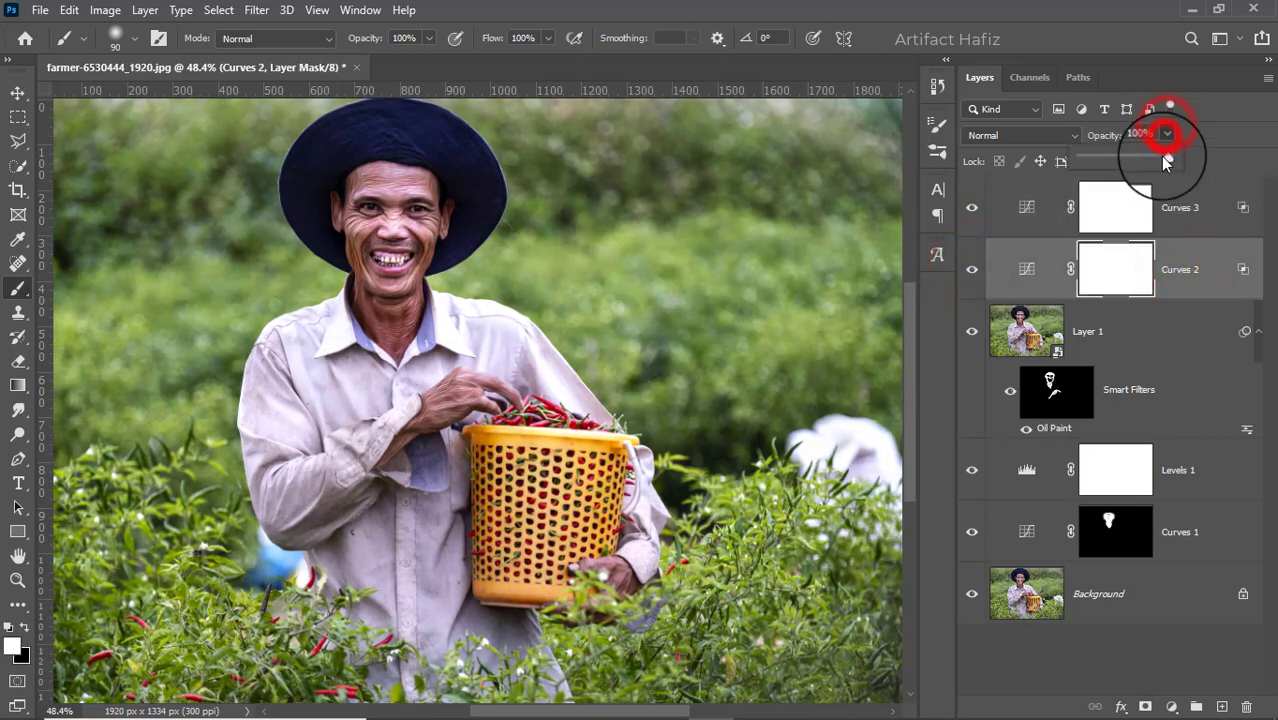
pyautogui.moveTo(1162, 157); pyautogui.dragTo(1110, 160)
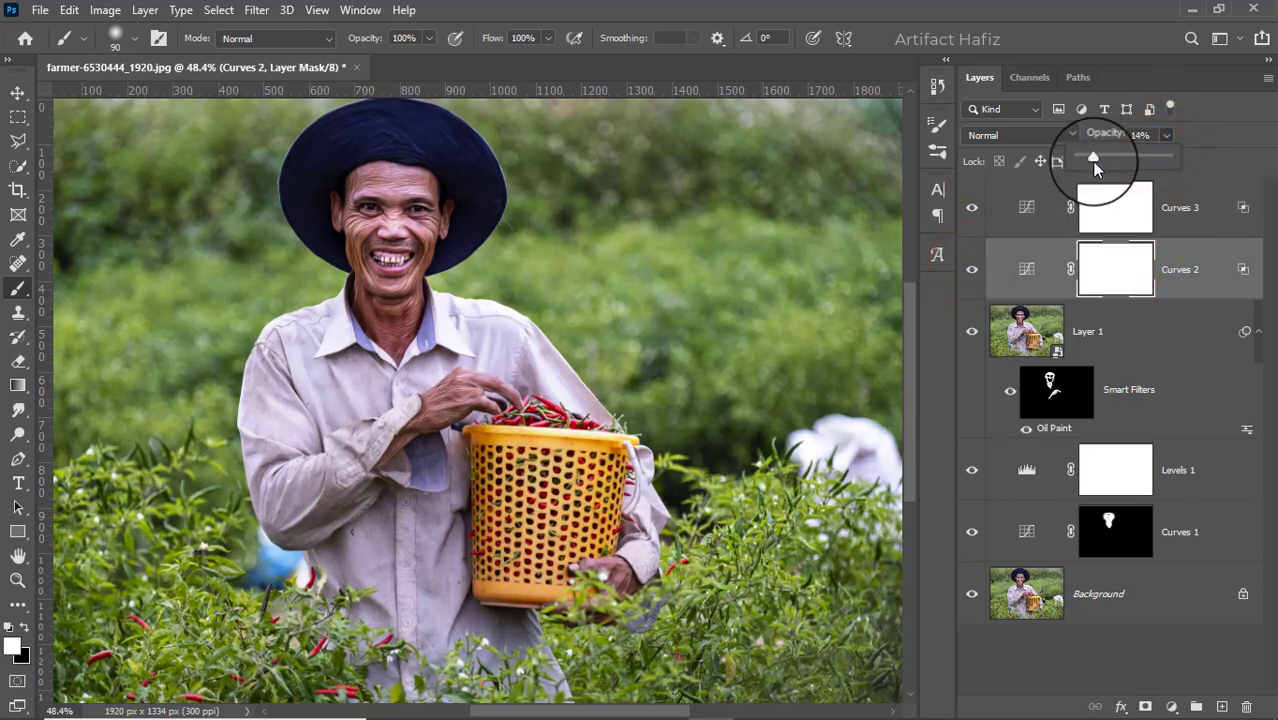
# Stamp all visible layers into a new merged layer above Curves 3.
pyautogui.click(1178, 205)
pyautogui.scroll(-3, 527, 398)
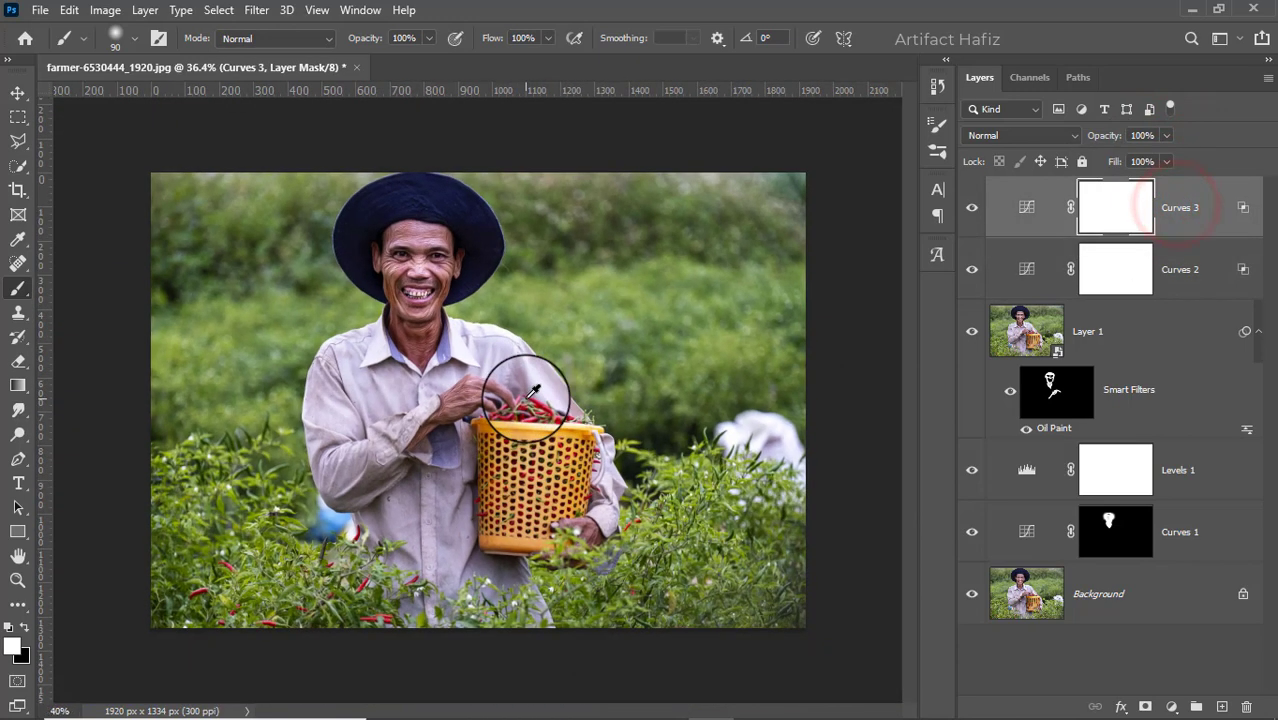
pyautogui.click(1178, 203)
pyautogui.hotkey('ctrl', 'alt', 'shift', 'e')
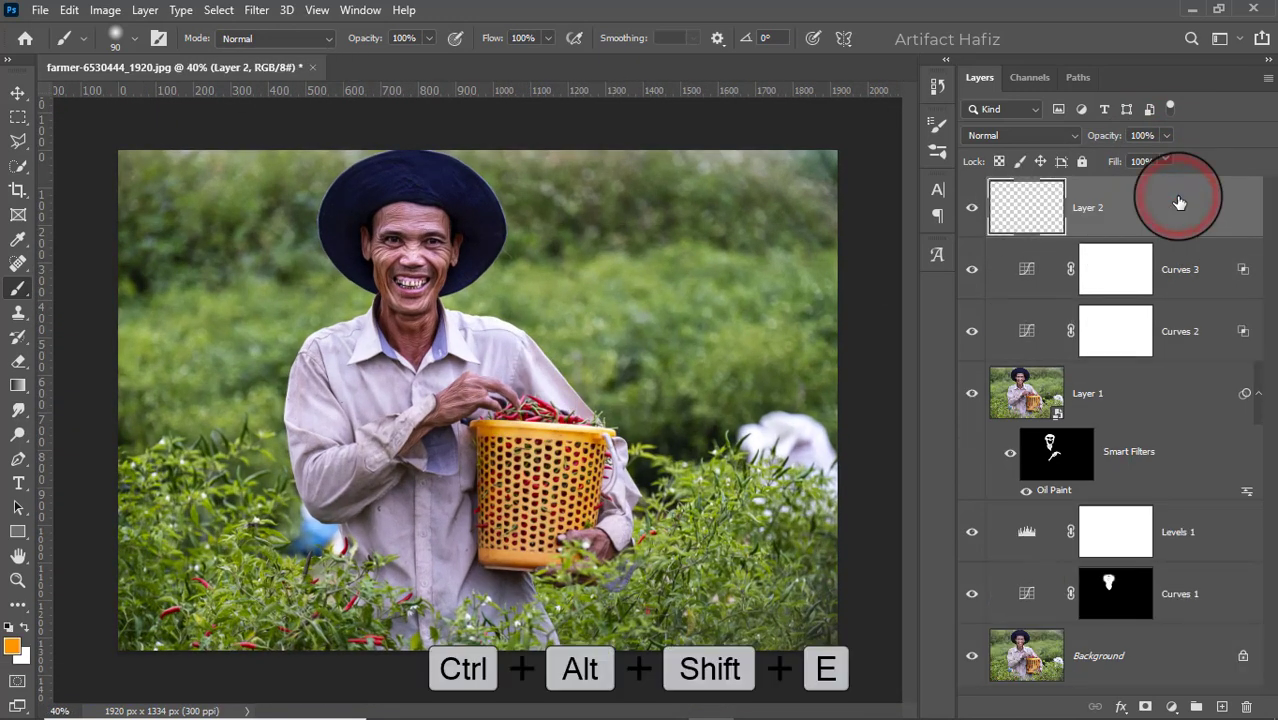
# Convert the merged Layer 2 for Smart Filters and open the Camera Raw Filter on it.
pyautogui.click(256, 10)
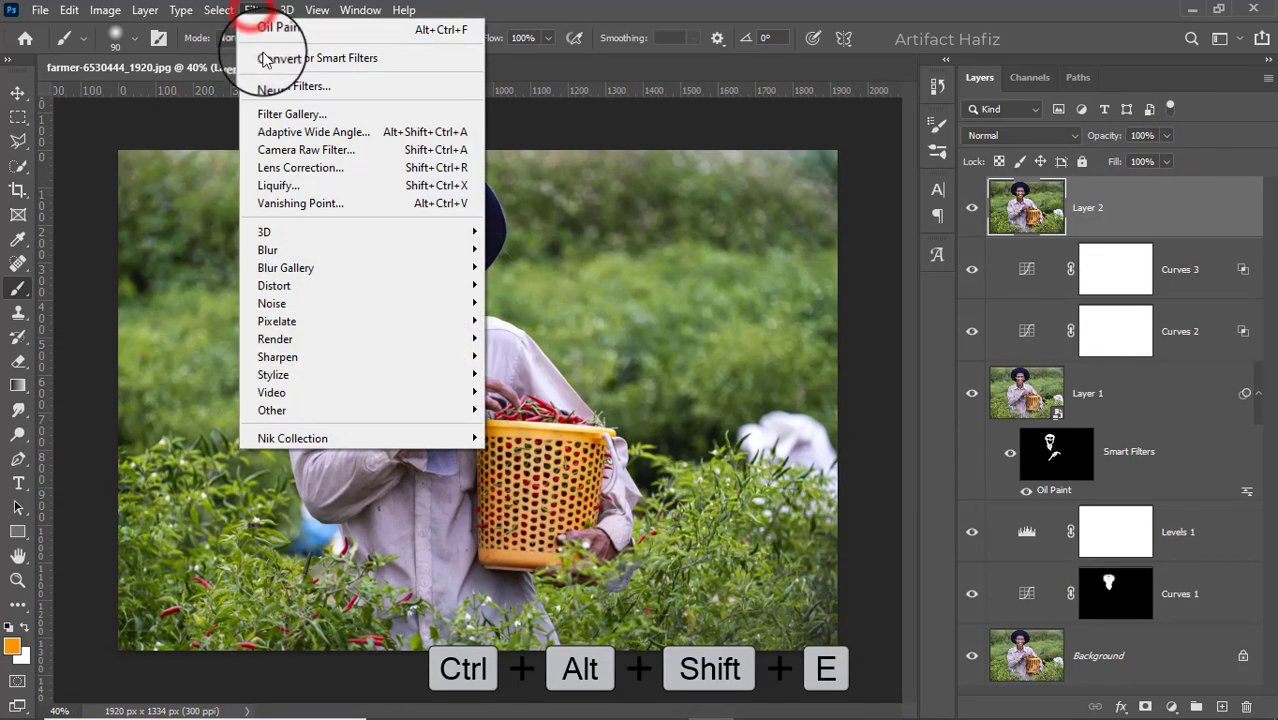
pyautogui.click(265, 58)
pyautogui.click(256, 10)
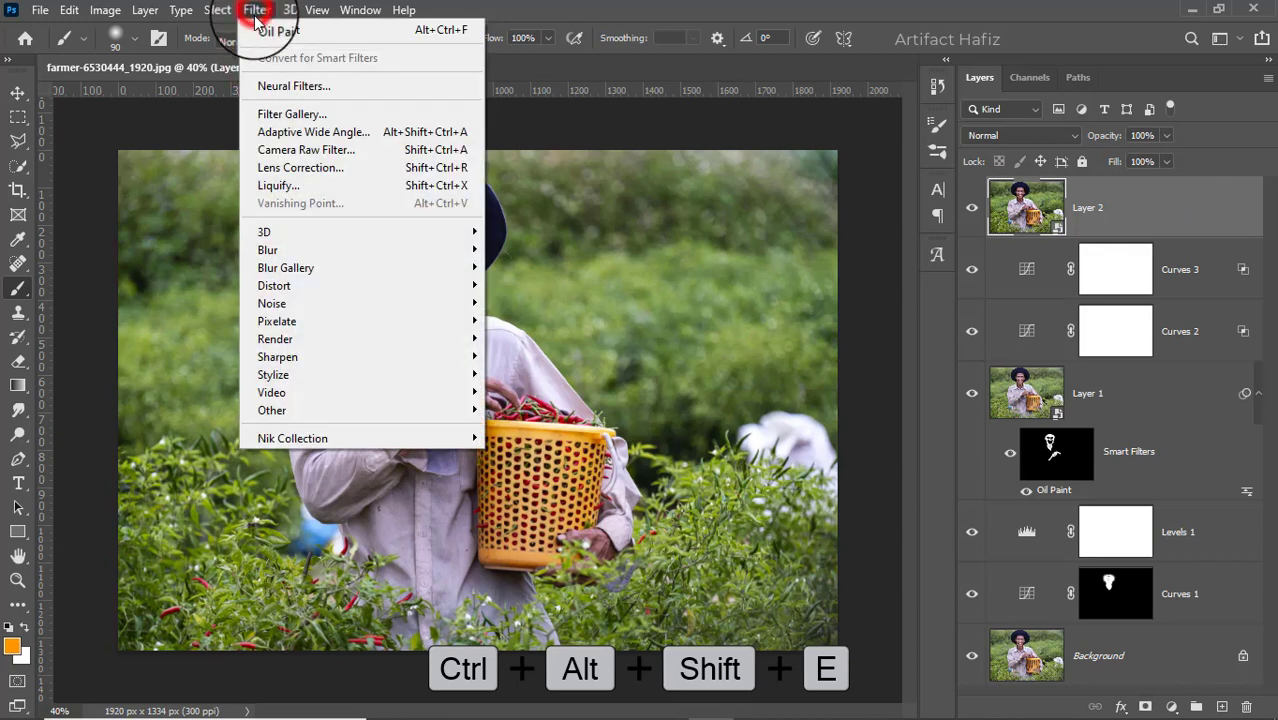
pyautogui.click(305, 149)
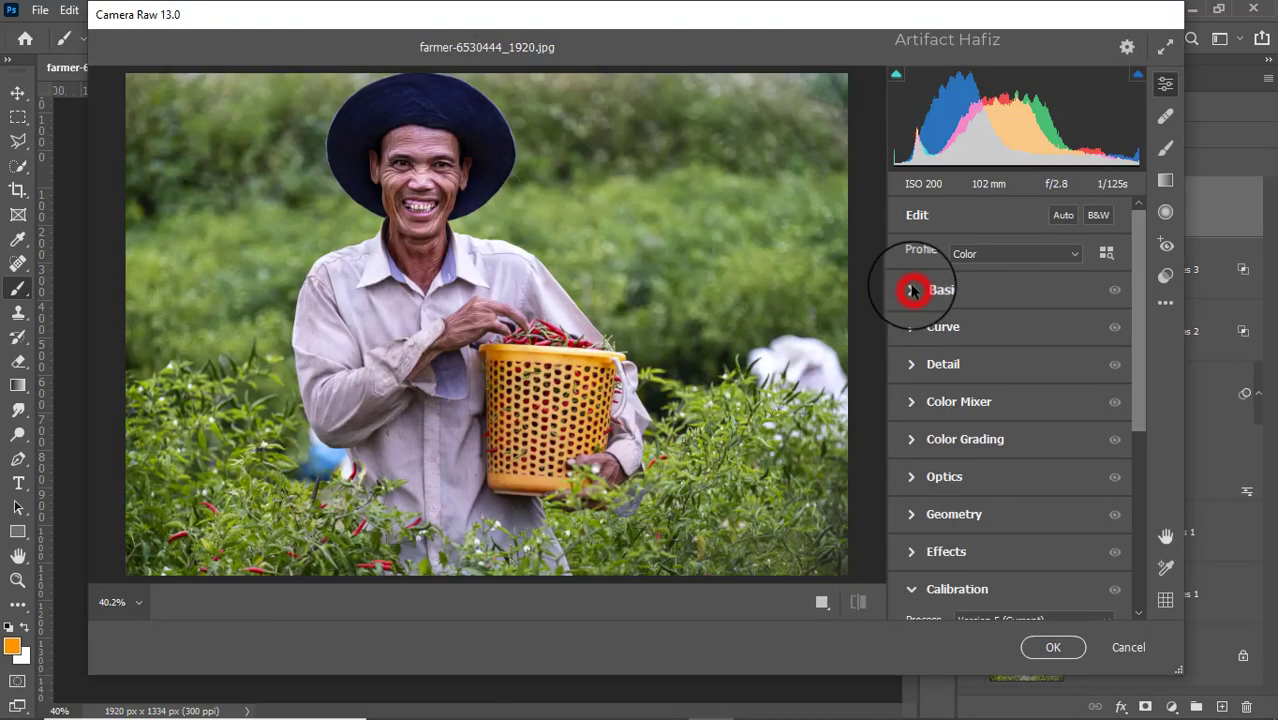
# Set the Basic adjustments to Exposure -0.05, Highlights -72, Shadows +6, Whites +47, Blacks +15, Texture -5, Clarity +4 and Dehaze +7.
pyautogui.click(912, 290)
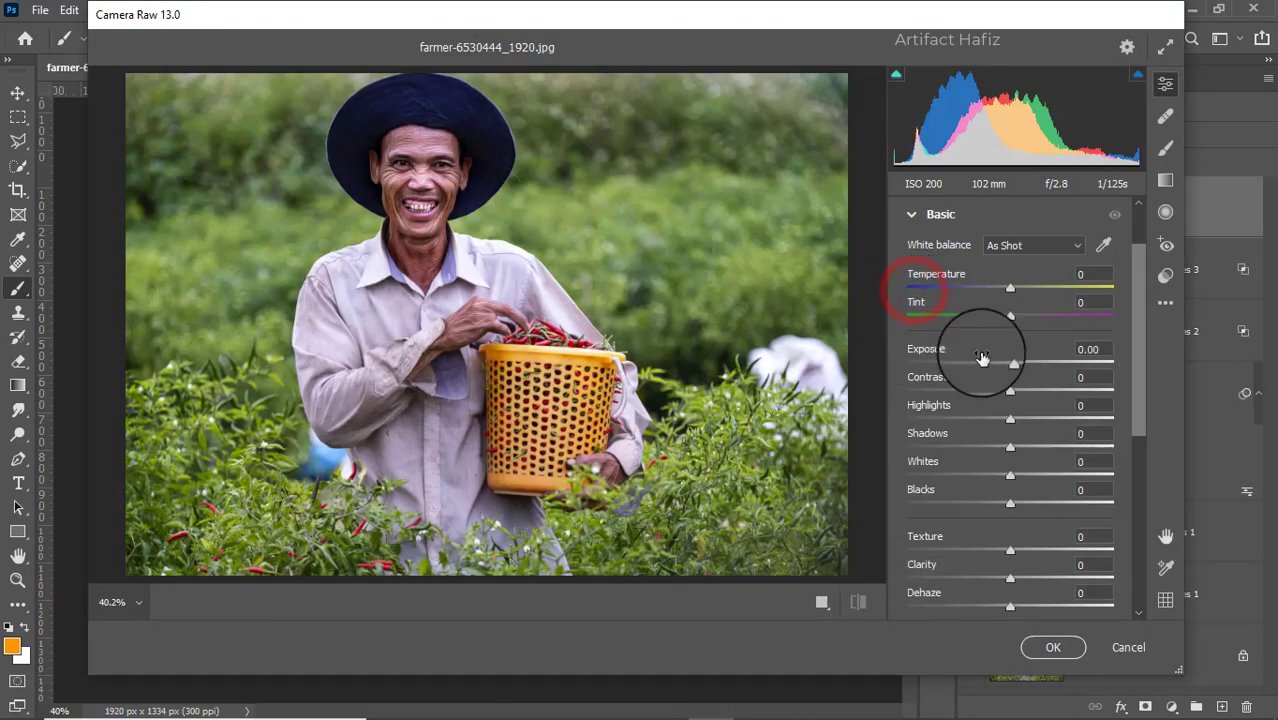
pyautogui.moveTo(1007, 365); pyautogui.dragTo(1007, 362)
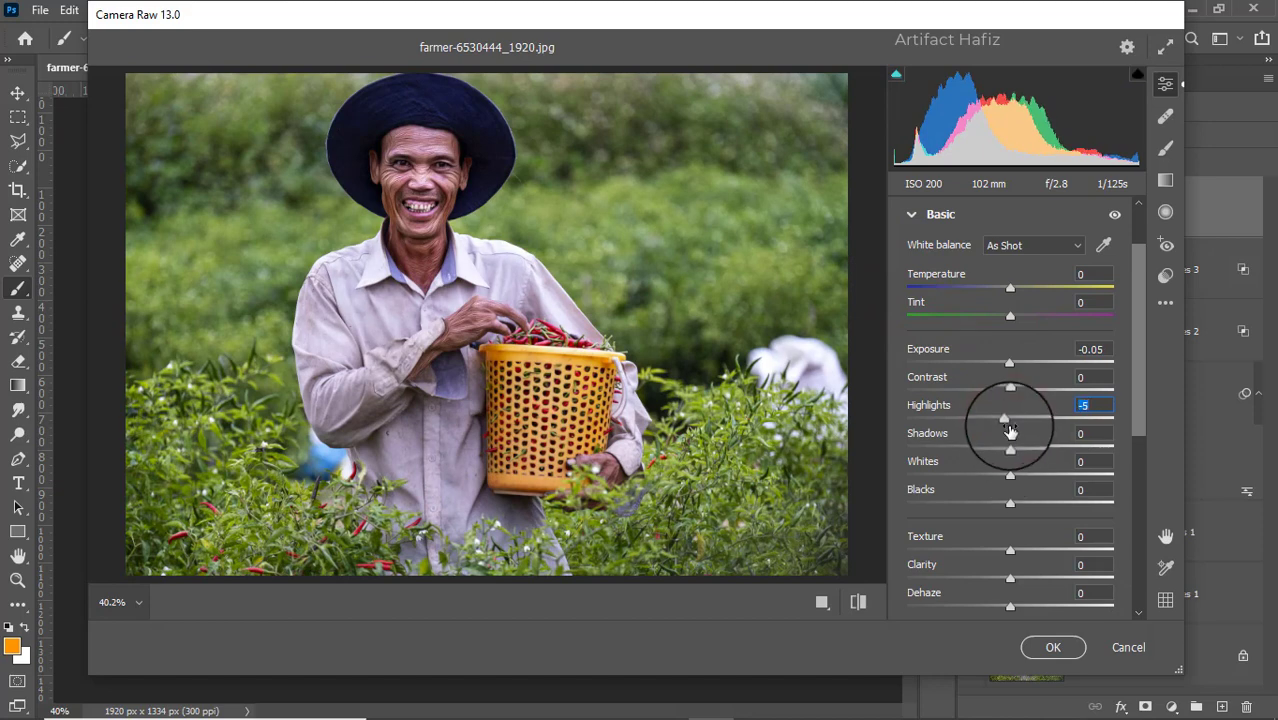
pyautogui.moveTo(1007, 421); pyautogui.dragTo(944, 421)
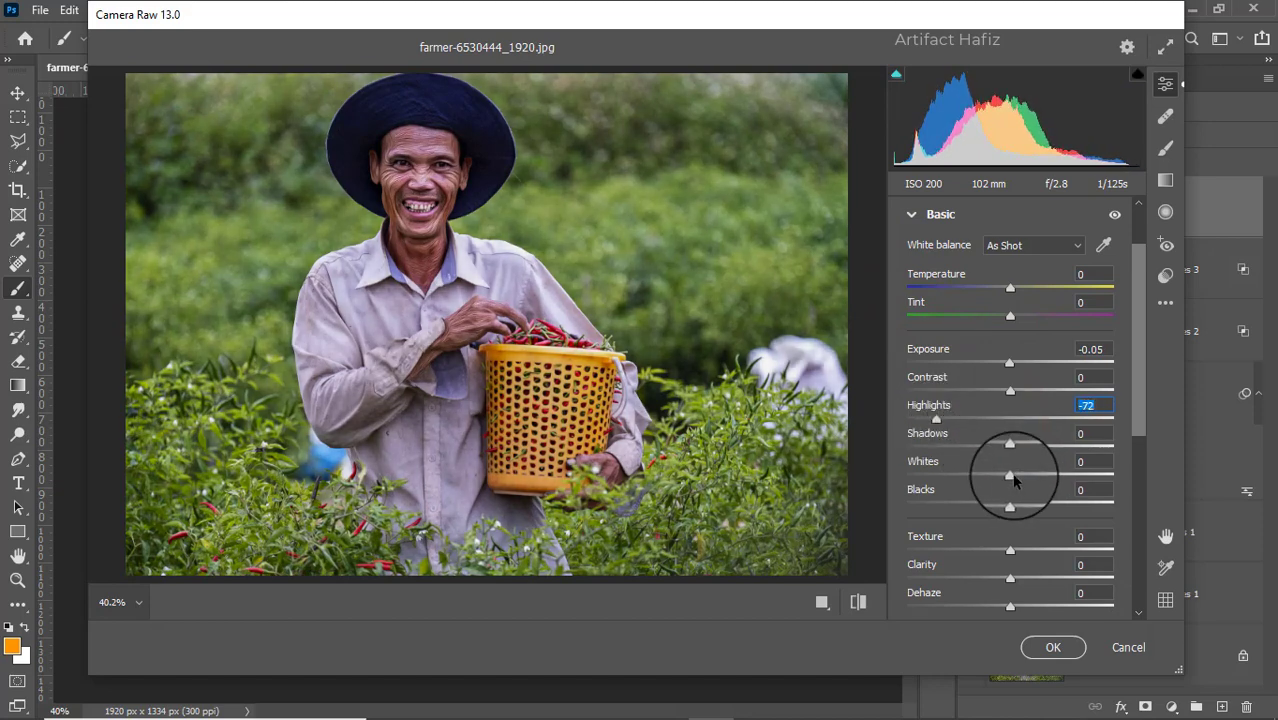
pyautogui.moveTo(1011, 474)
pyautogui.mouseDown()
pyautogui.moveTo(1070, 474)
pyautogui.moveTo(1022, 451)
pyautogui.mouseUp()
pyautogui.moveTo(1010, 502); pyautogui.dragTo(1016, 611)
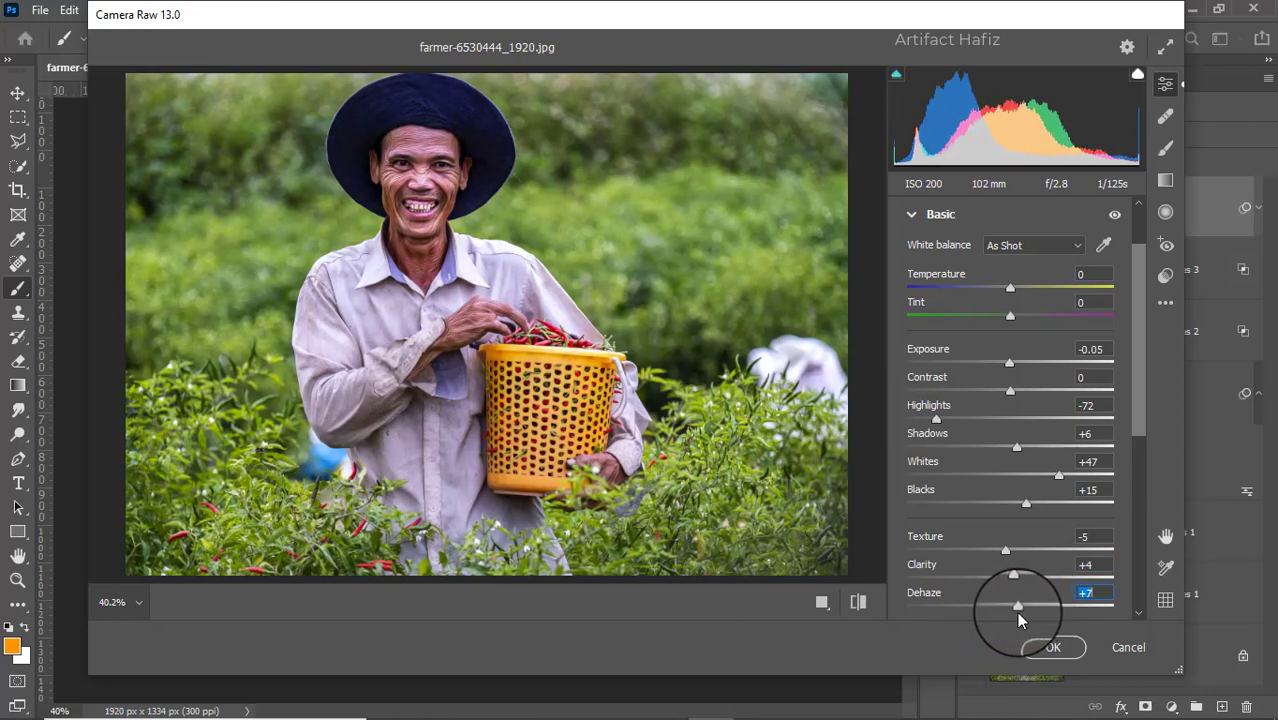
# Shift the black point of the blue channel's point curve to input 5, output 0.
pyautogui.scroll(-3, 1008, 550)
pyautogui.click(907, 534)
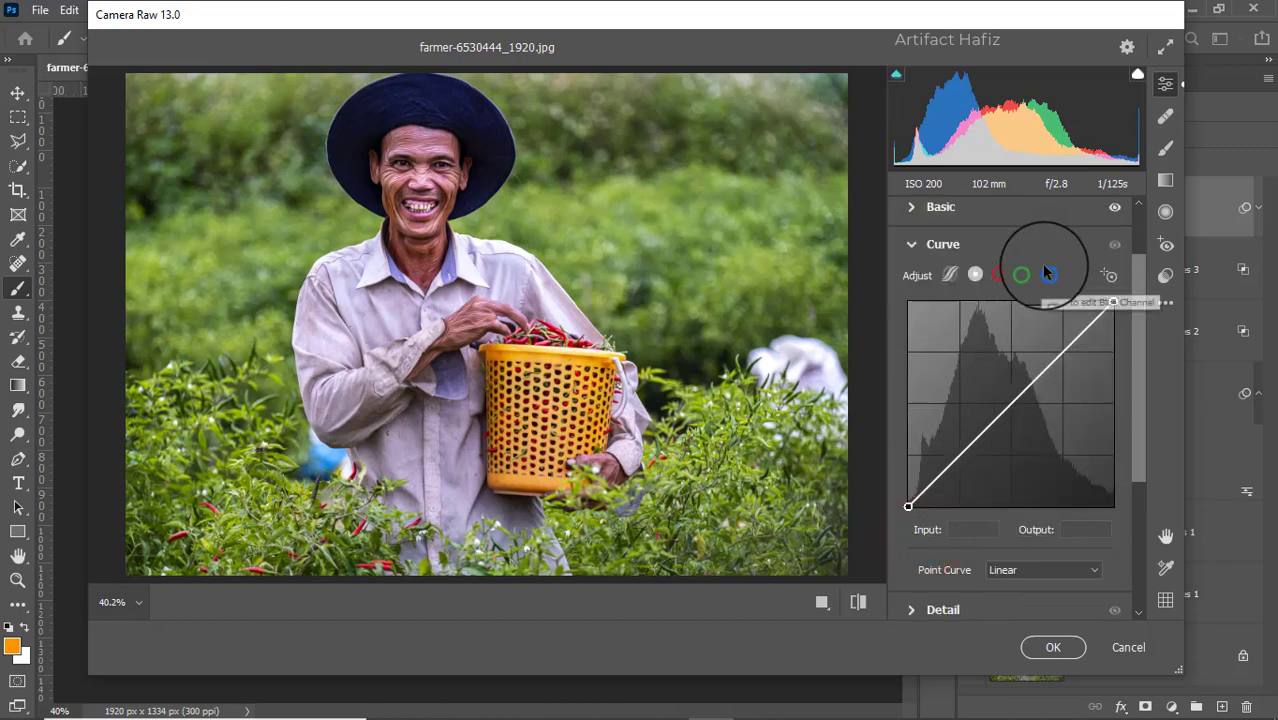
pyautogui.click(1049, 274)
pyautogui.moveTo(907, 504); pyautogui.dragTo(910, 541)
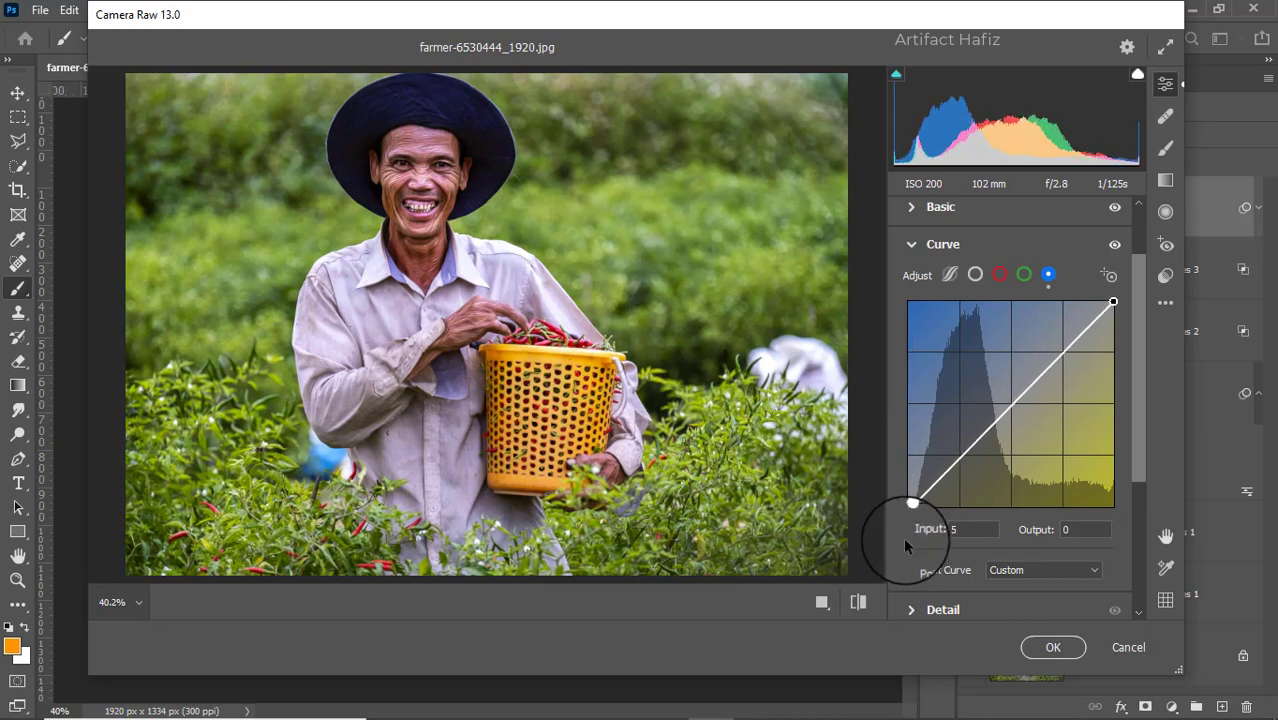
# Set the Detail adjustments to Sharpening 27, Noise Reduction 7 and Color Noise Reduction 14.
pyautogui.scroll(-3, 959, 445)
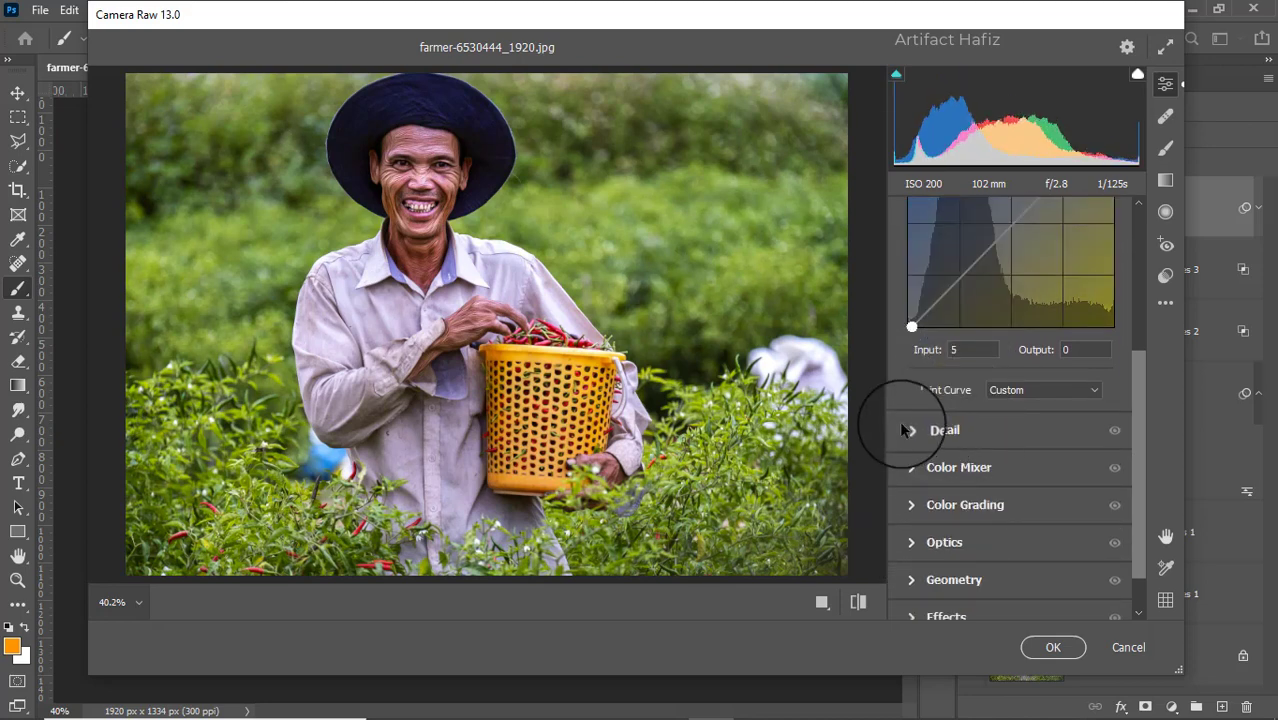
pyautogui.click(928, 428)
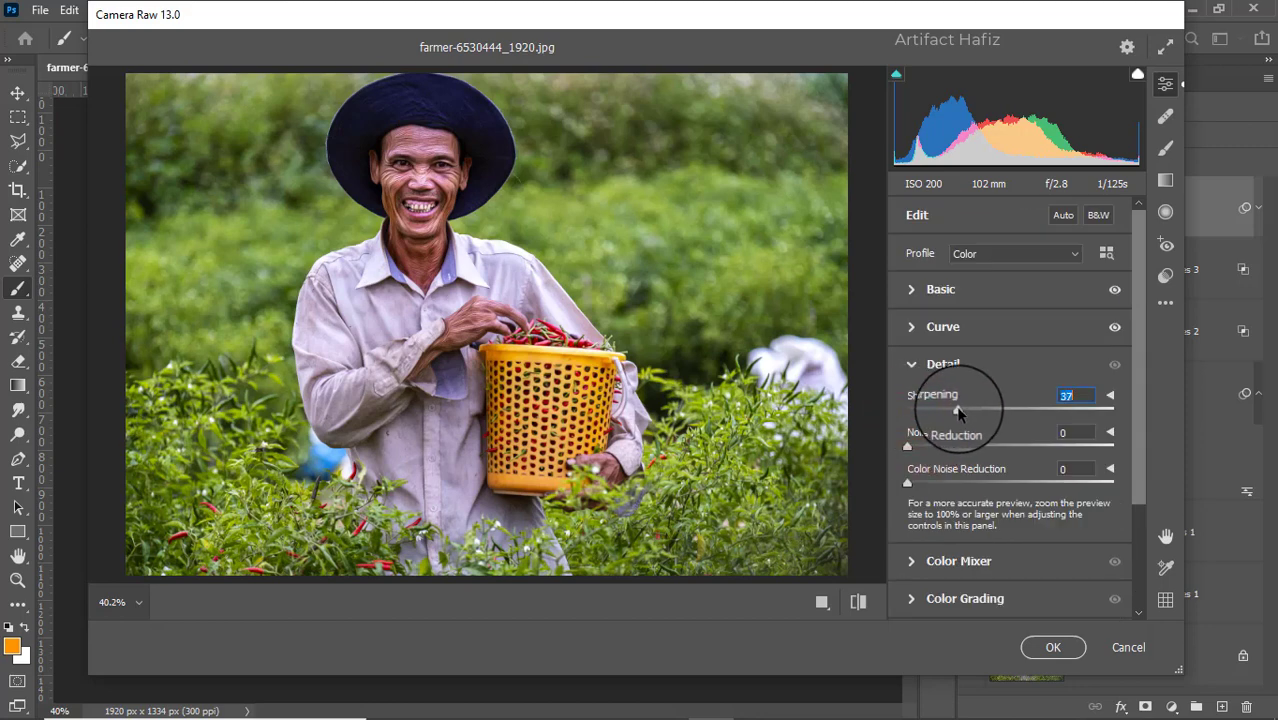
pyautogui.moveTo(958, 413); pyautogui.dragTo(946, 410)
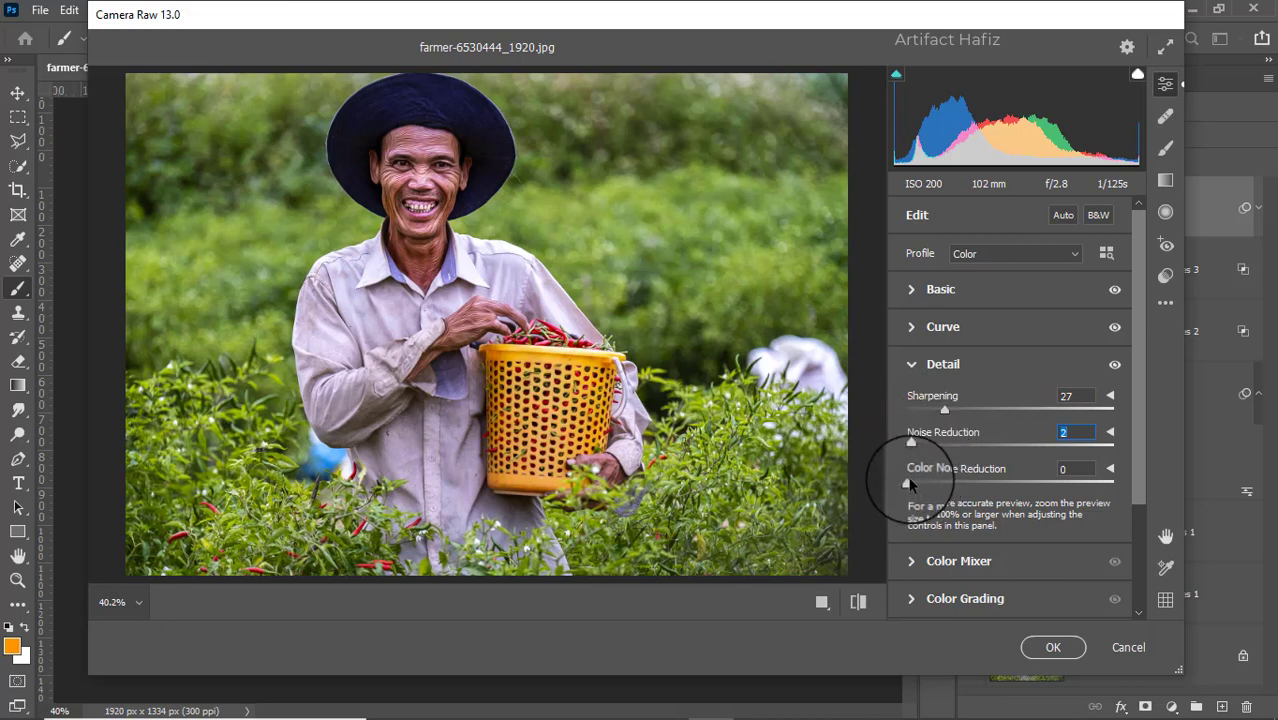
pyautogui.moveTo(916, 448); pyautogui.dragTo(934, 482)
# Set the Color Mixer saturation to Reds +9, Oranges +12, Yellows +7, Greens -68, Aquas +5 and Blues +13.
pyautogui.scroll(-1, 935, 495)
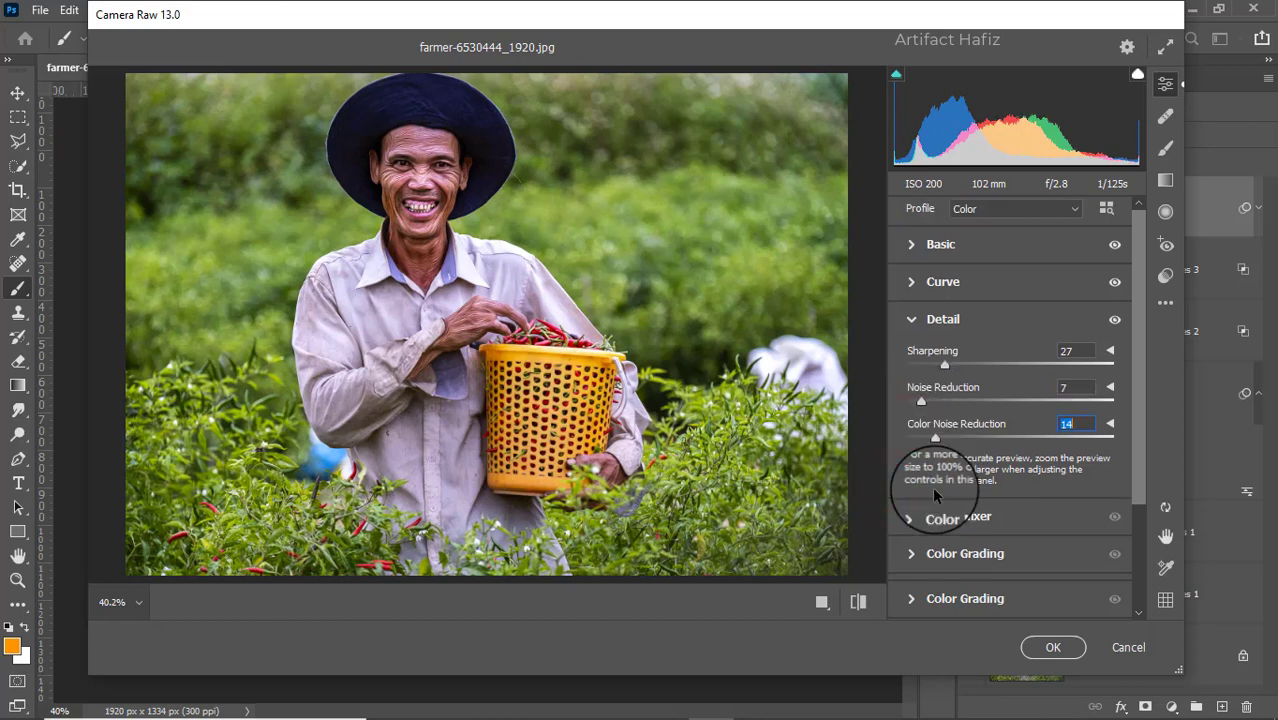
pyautogui.scroll(-1, 935, 495)
pyautogui.click(919, 474)
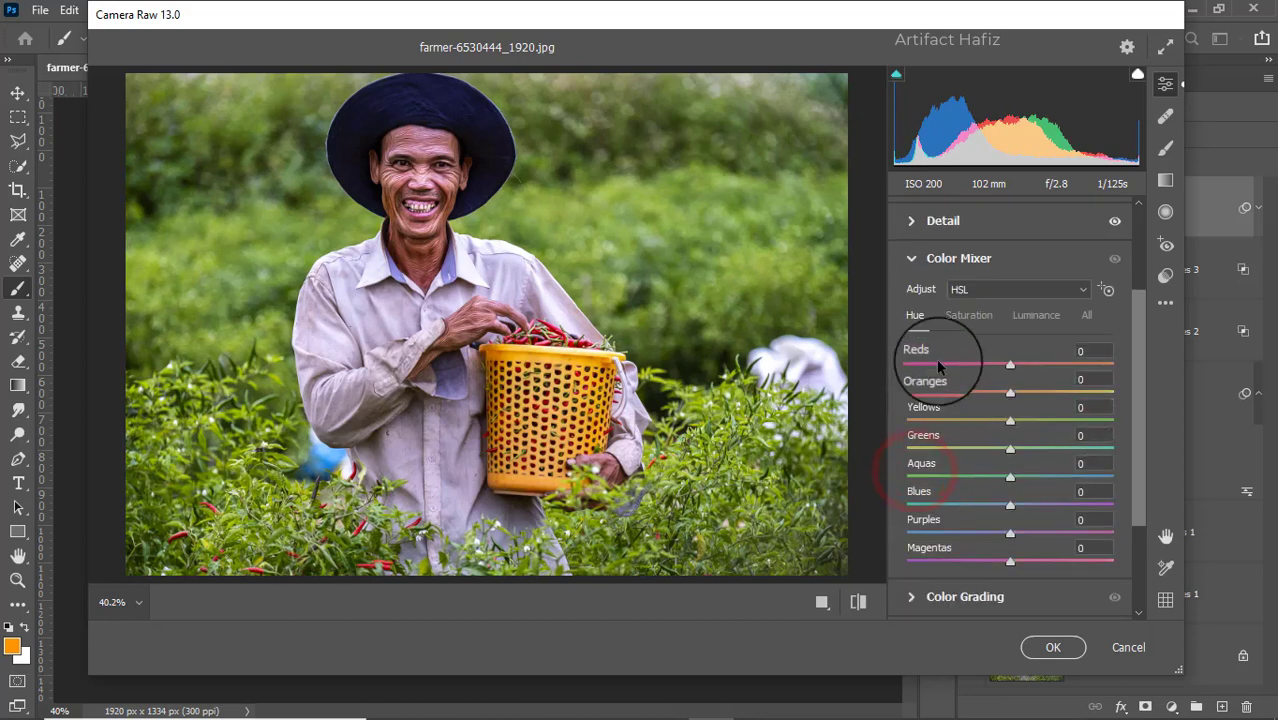
pyautogui.click(968, 315)
pyautogui.moveTo(1008, 369); pyautogui.dragTo(885, 458)
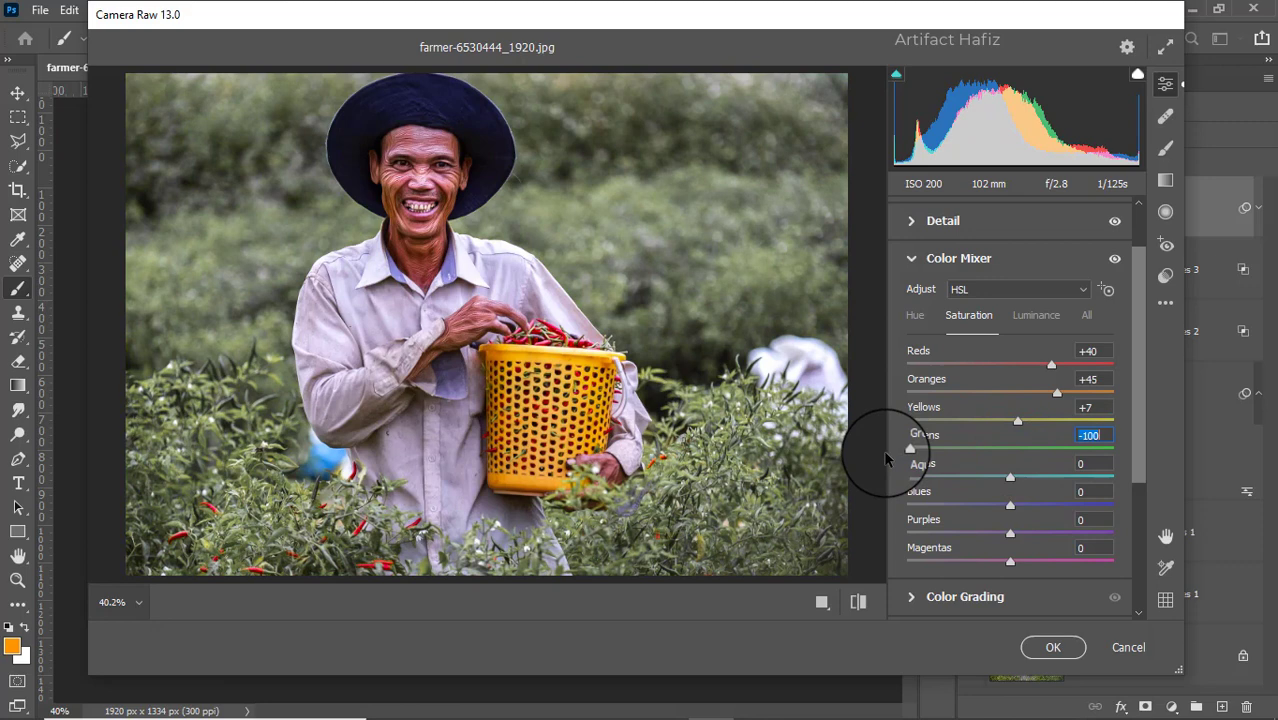
pyautogui.moveTo(885, 458); pyautogui.dragTo(944, 459)
pyautogui.moveTo(1053, 390); pyautogui.dragTo(1011, 368)
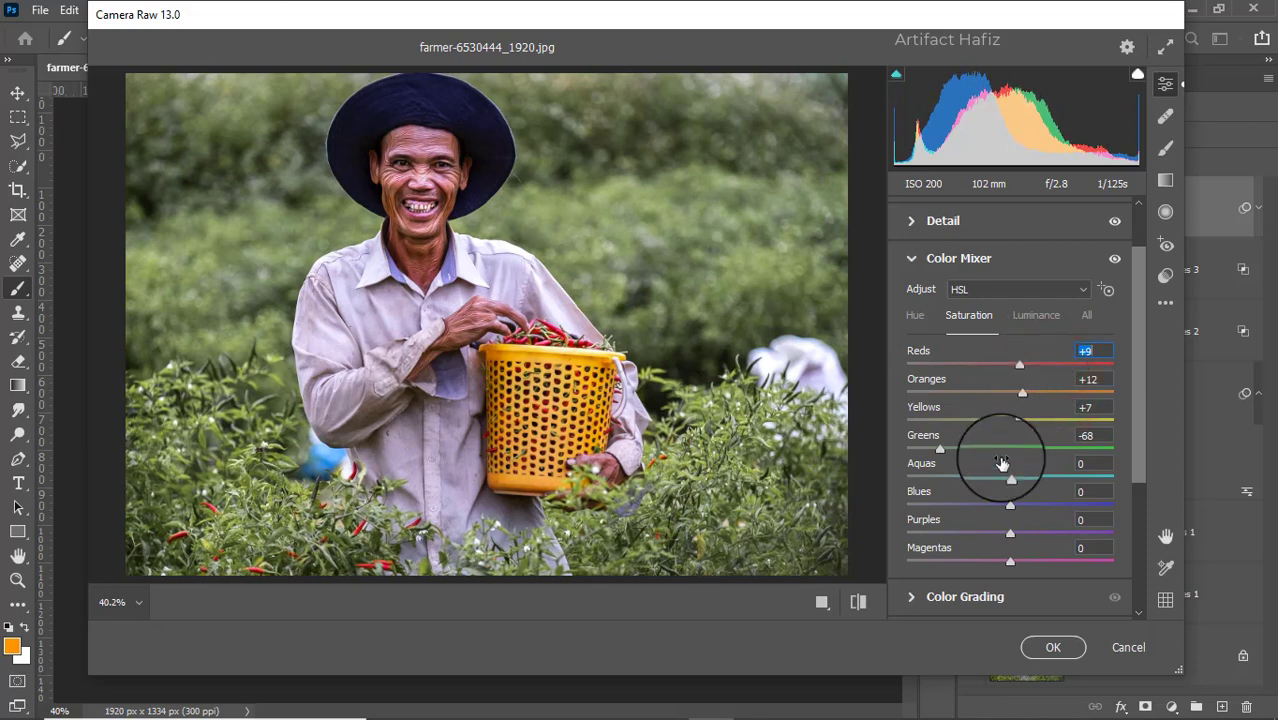
pyautogui.moveTo(1012, 476); pyautogui.dragTo(946, 481)
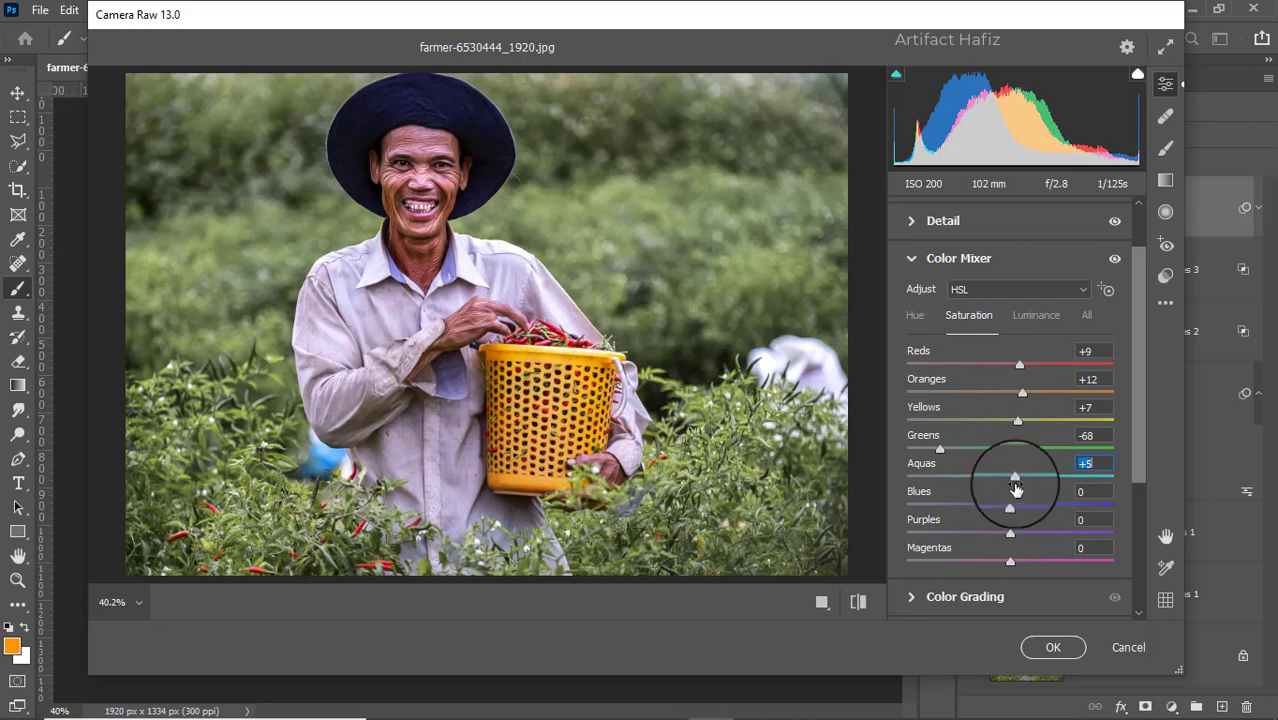
pyautogui.moveTo(1009, 507); pyautogui.dragTo(1024, 503)
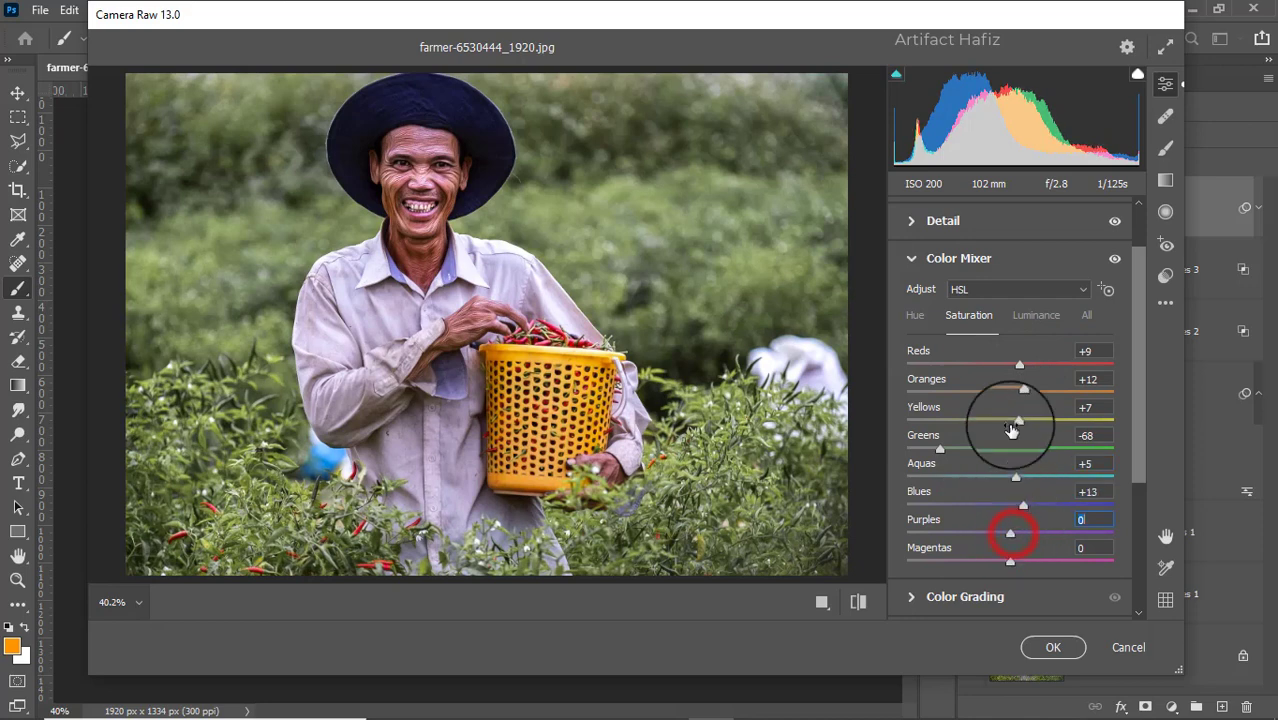
# Set the Color Mixer luminance to Reds +7, Oranges +37, Yellows -41, Greens -10, and the hue to Aquas -55, Blues -68.
pyautogui.click(1034, 316)
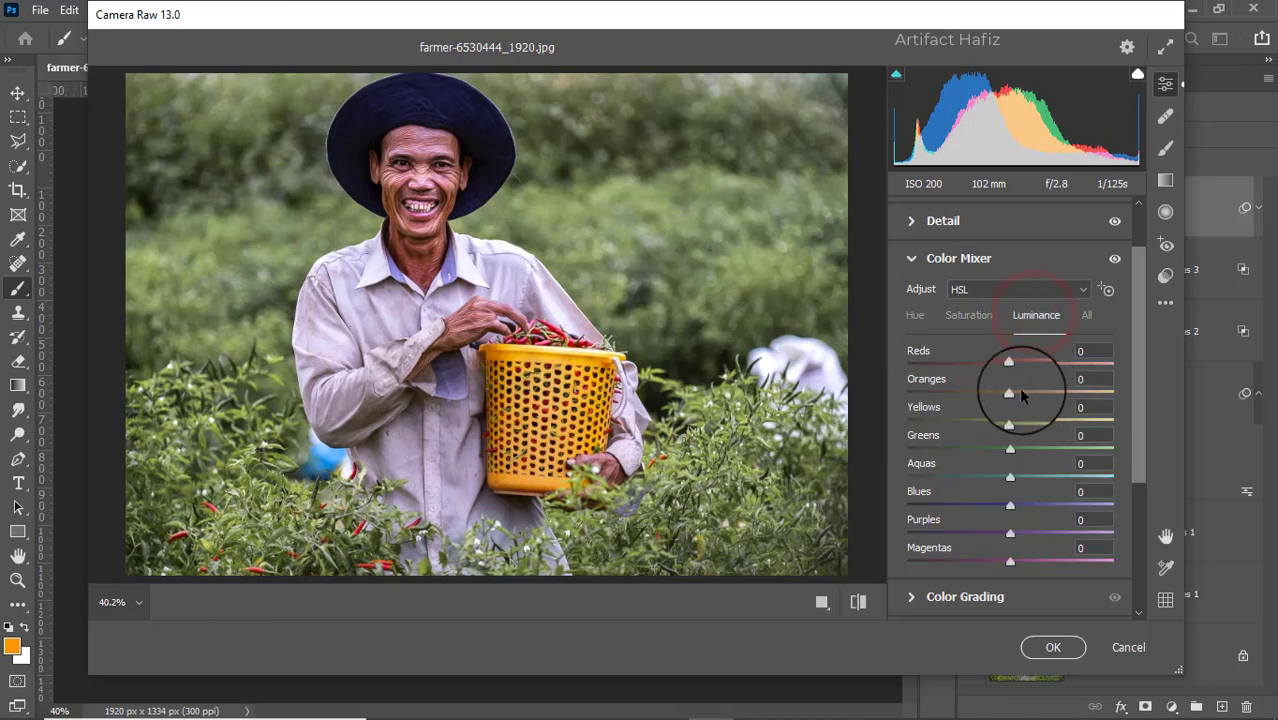
pyautogui.moveTo(1007, 393); pyautogui.dragTo(988, 449)
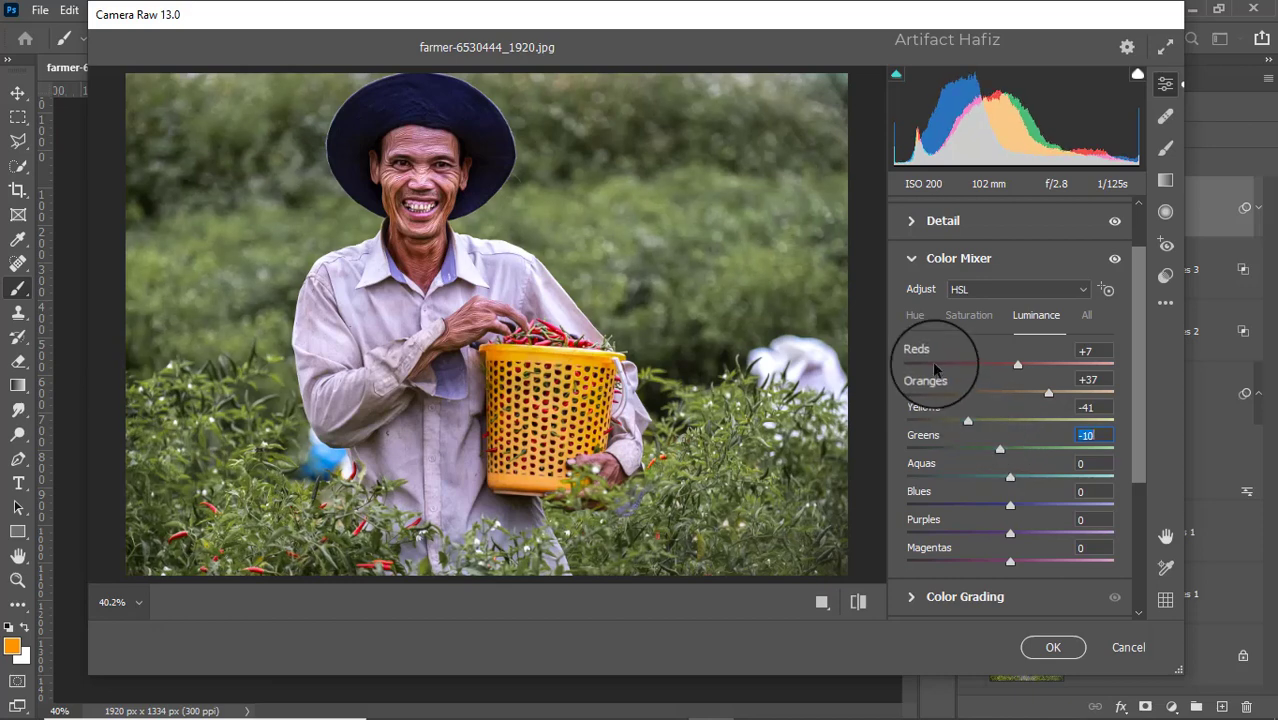
pyautogui.scroll(-3, 967, 448)
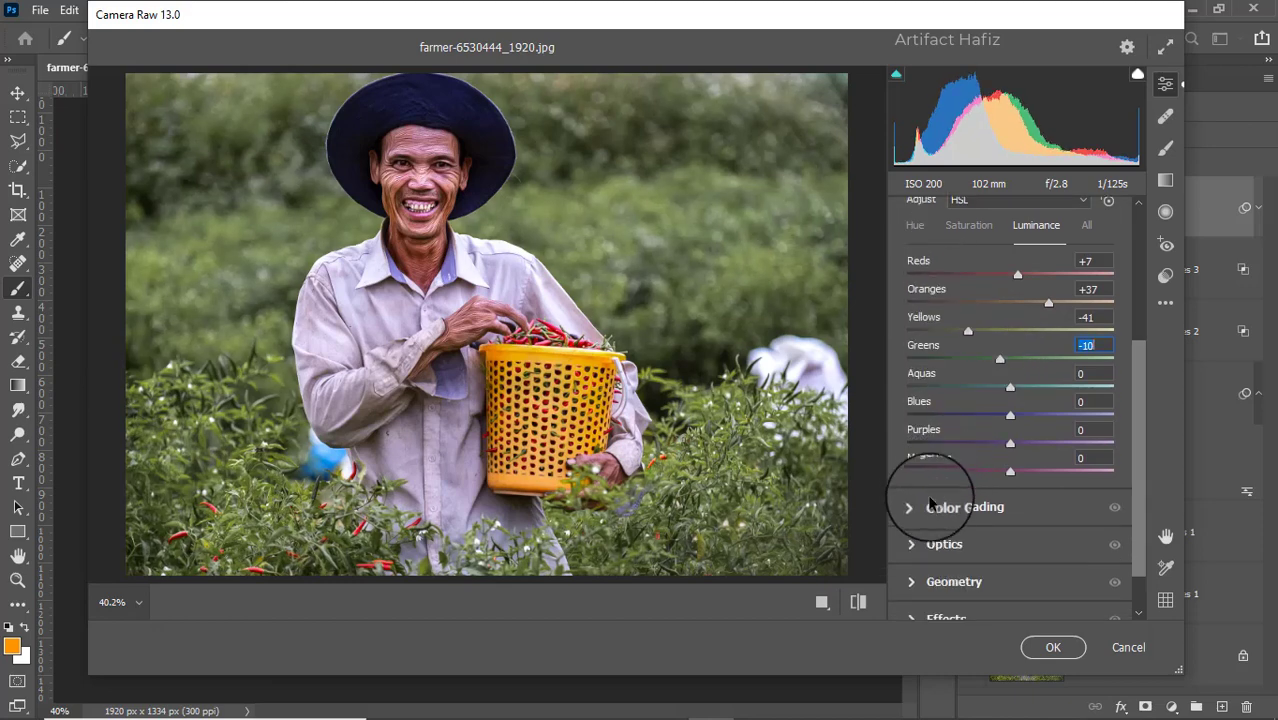
pyautogui.click(915, 225)
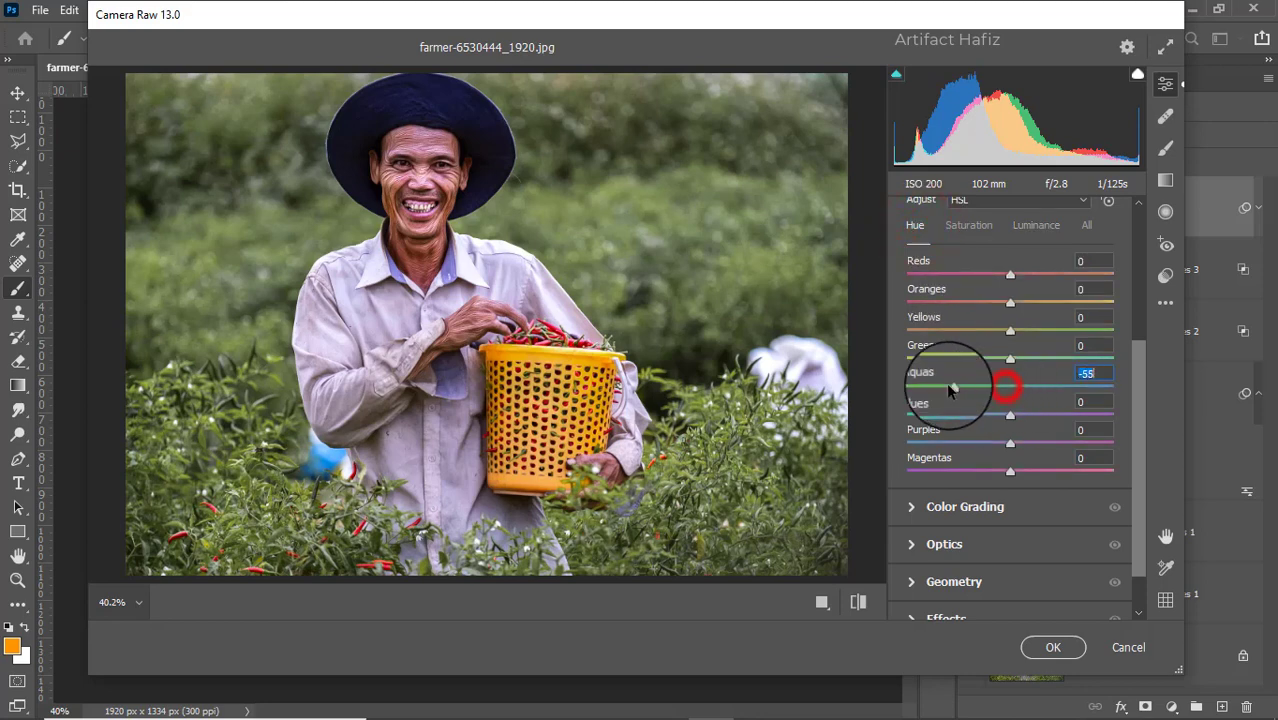
pyautogui.moveTo(1010, 413); pyautogui.dragTo(940, 416)
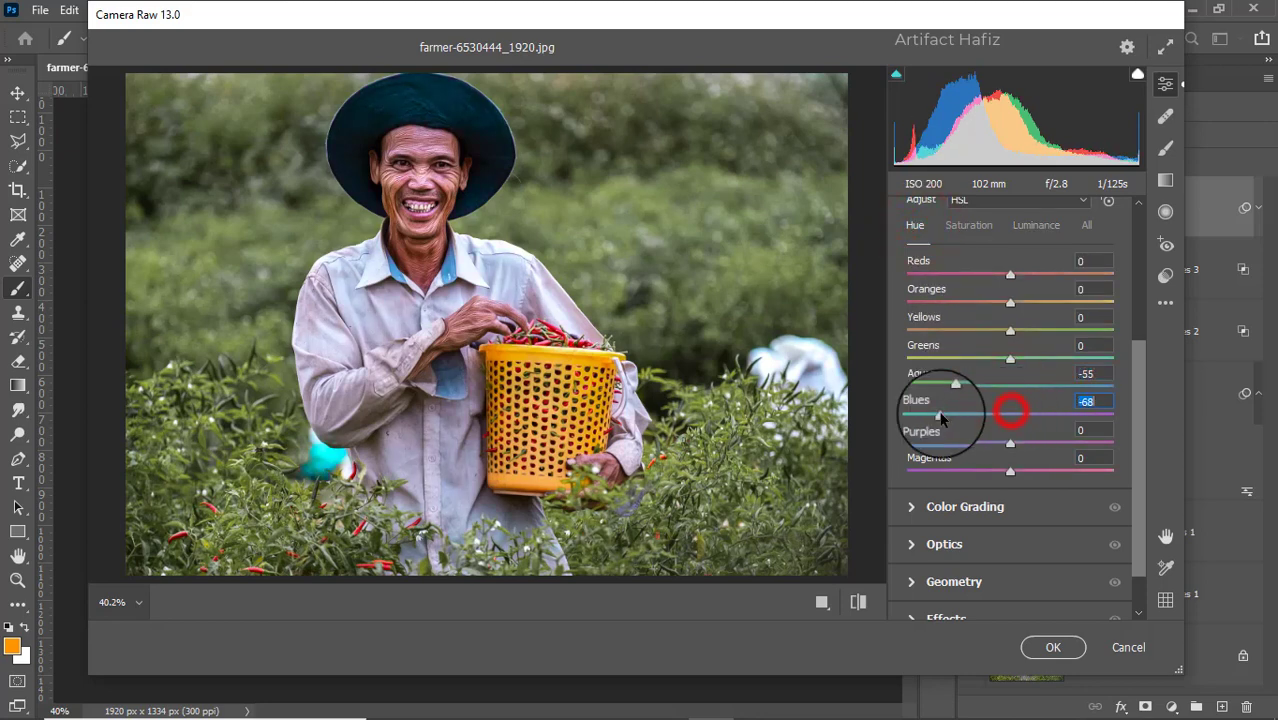
# Color grade the shadows slightly toward blue and the highlights toward orange at about hue 19, saturation 13.
pyautogui.click(911, 507)
pyautogui.moveTo(952, 497); pyautogui.dragTo(912, 574)
pyautogui.moveTo(1064, 494); pyautogui.dragTo(1107, 472)
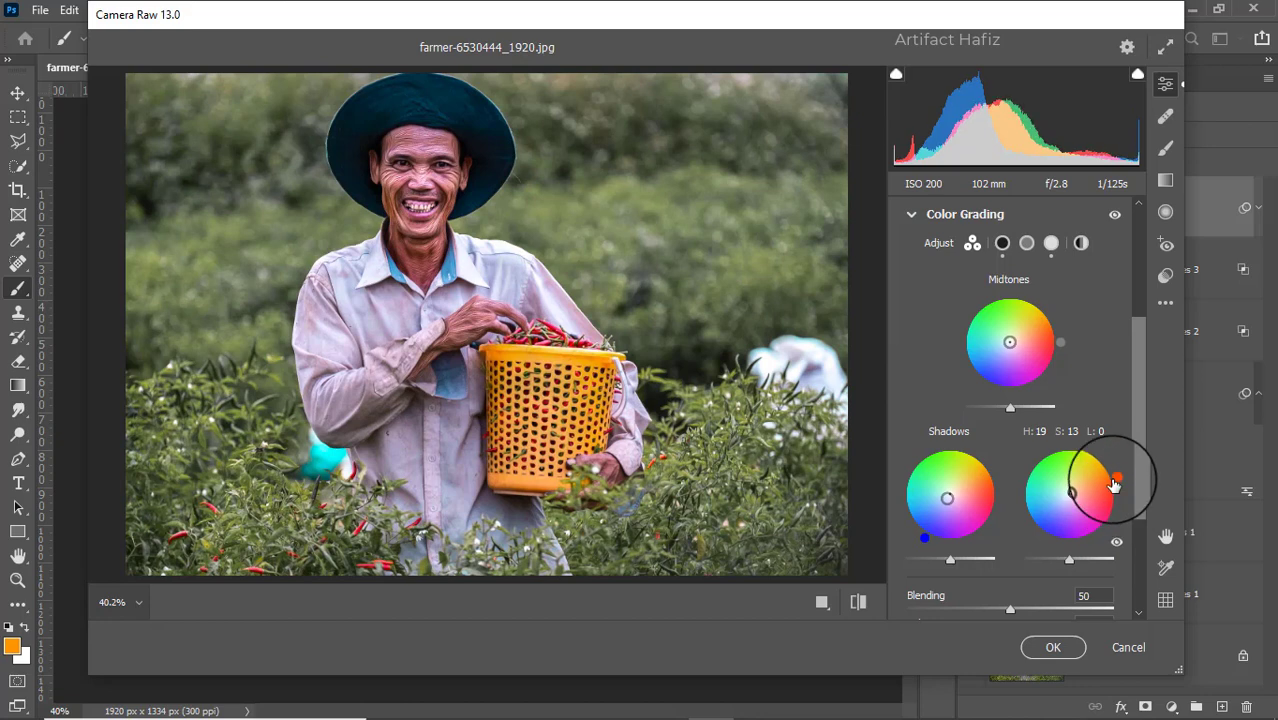
# Add a dark vignette with Vignetting -35, Midpoint 36, Roundness +100 and Feather 100.
pyautogui.scroll(-5, 1043, 432)
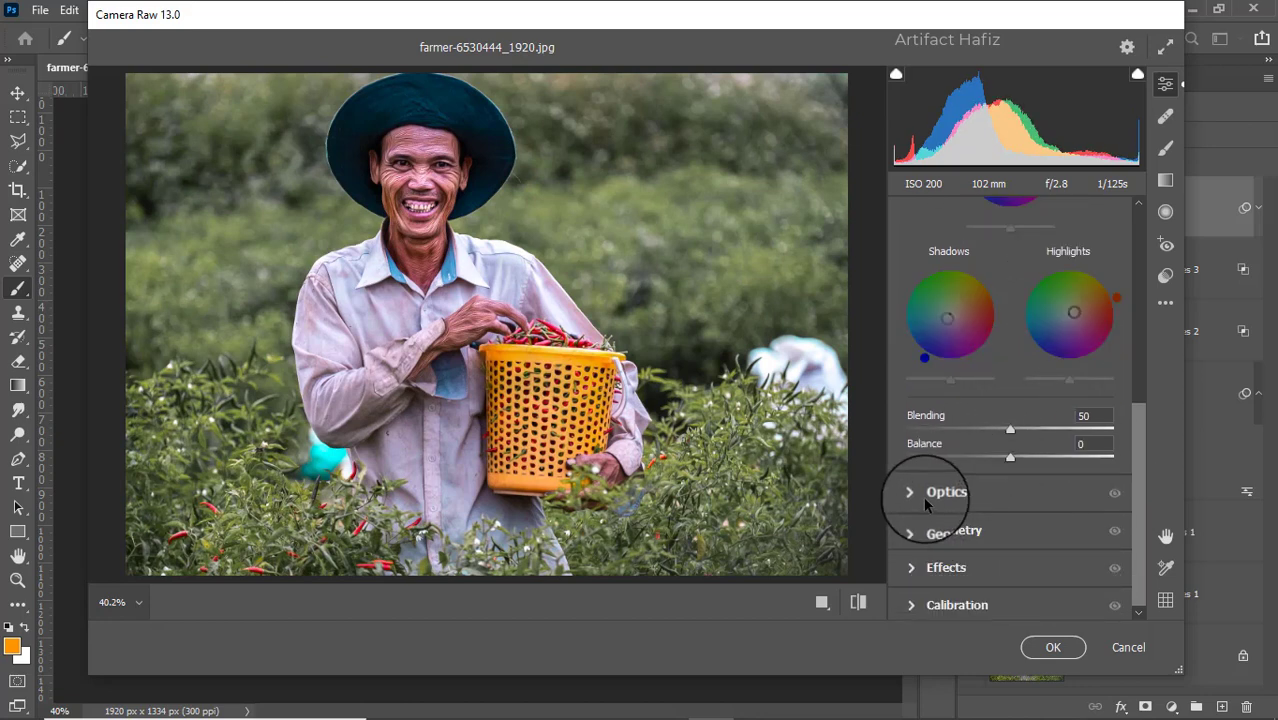
pyautogui.click(944, 567)
pyautogui.moveTo(1012, 412); pyautogui.dragTo(977, 411)
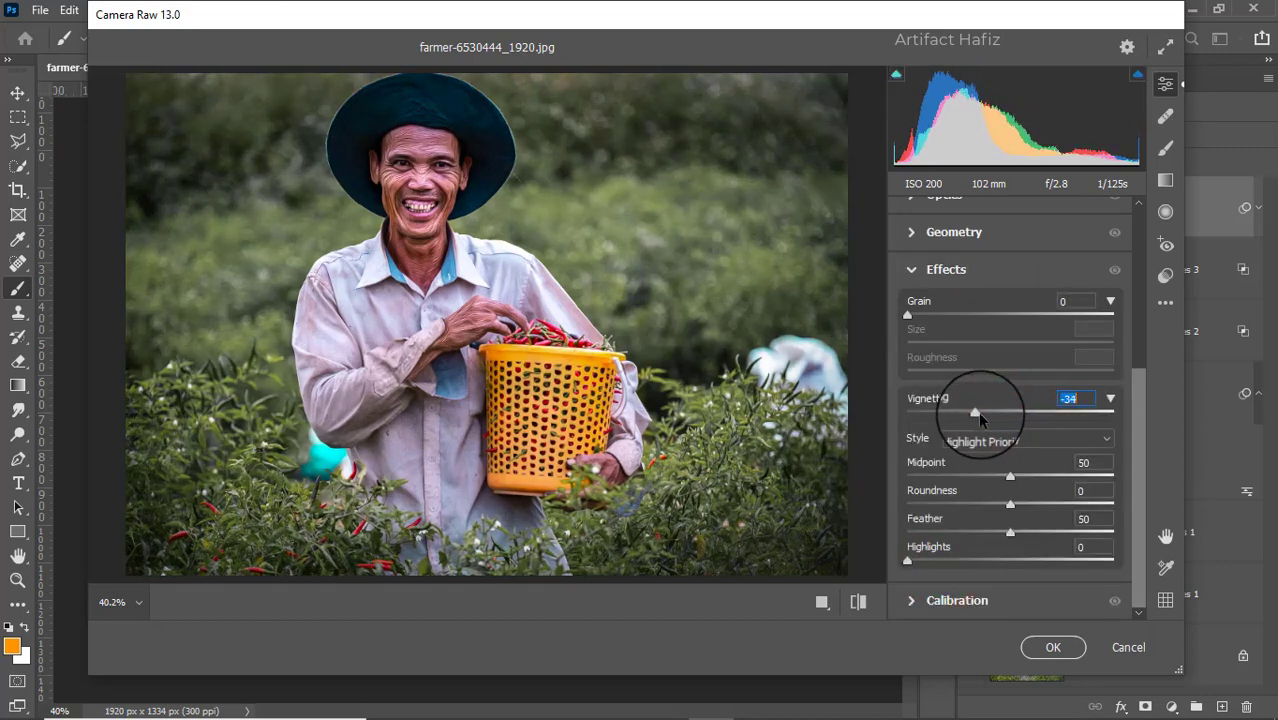
pyautogui.moveTo(1012, 530); pyautogui.dragTo(1140, 538)
pyautogui.moveTo(1010, 503); pyautogui.dragTo(1145, 504)
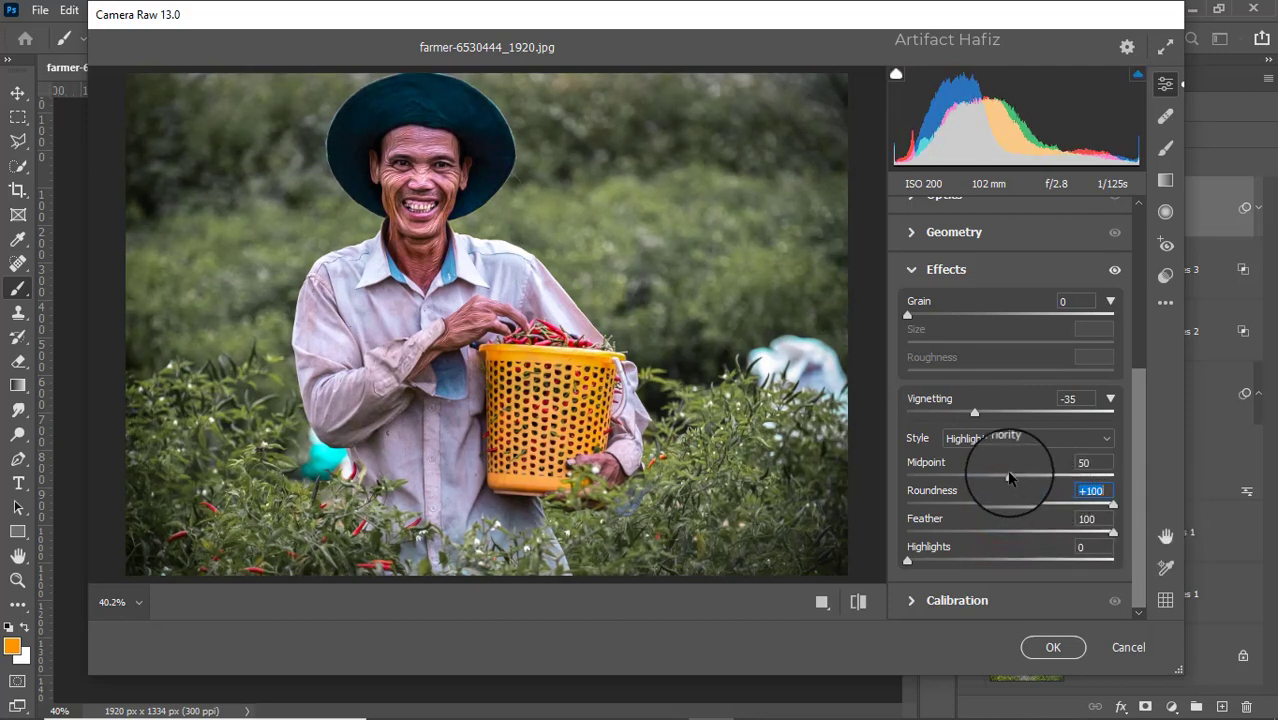
pyautogui.moveTo(1010, 478); pyautogui.dragTo(981, 478)
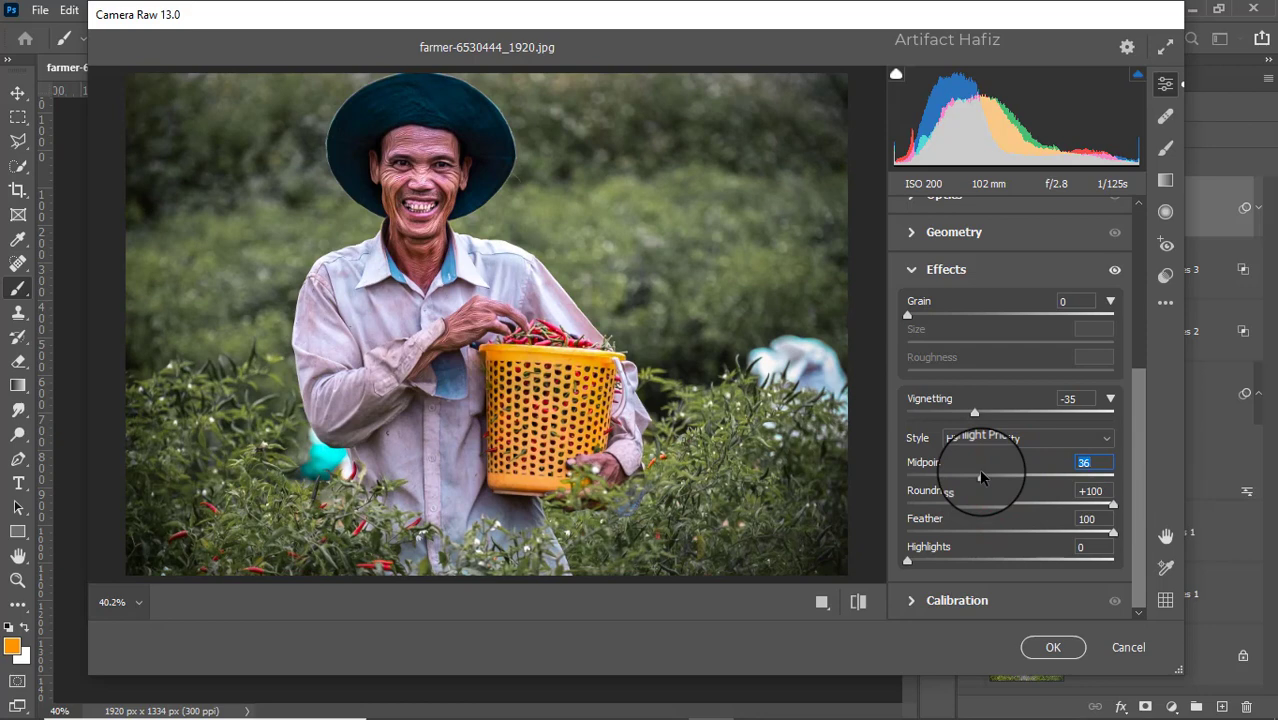
# Calibrate Red Primary to hue +5, saturation +4, Green Primary saturation to -2 and Blue Primary saturation to +2, and apply the Camera Raw Filter.
pyautogui.click(908, 600)
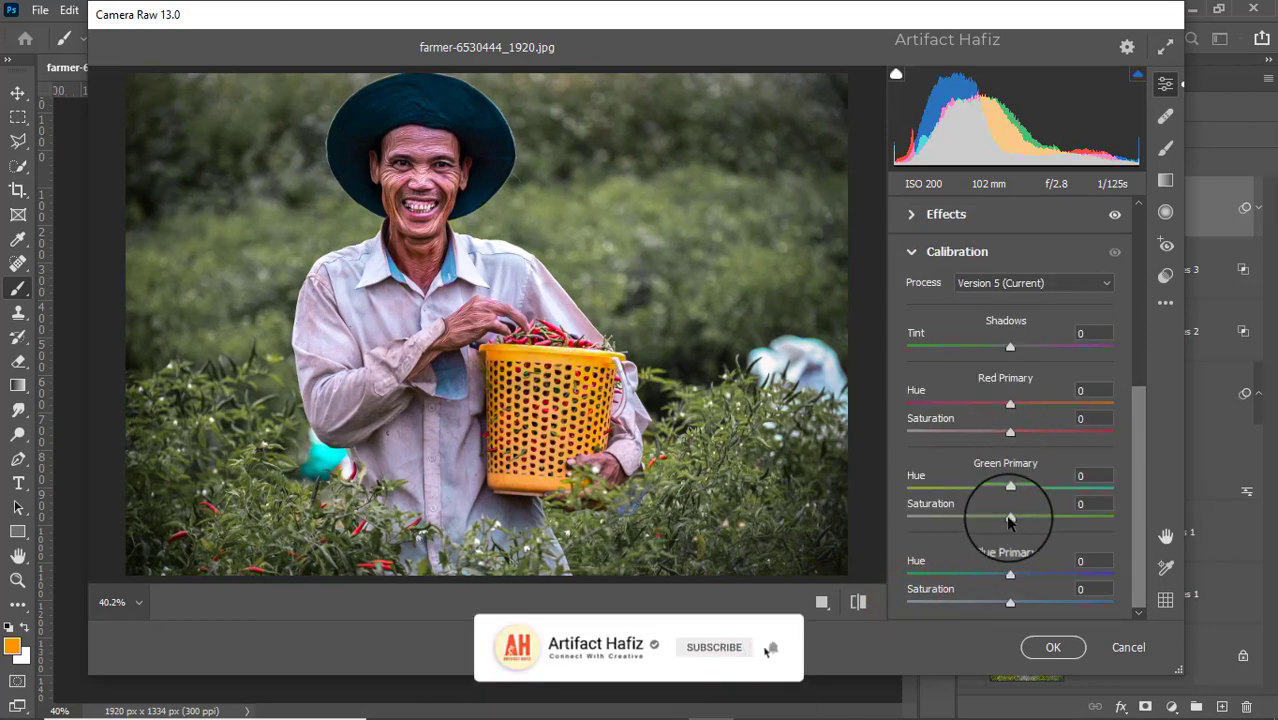
pyautogui.moveTo(1010, 517); pyautogui.dragTo(1008, 517)
pyautogui.moveTo(1010, 600); pyautogui.dragTo(1012, 600)
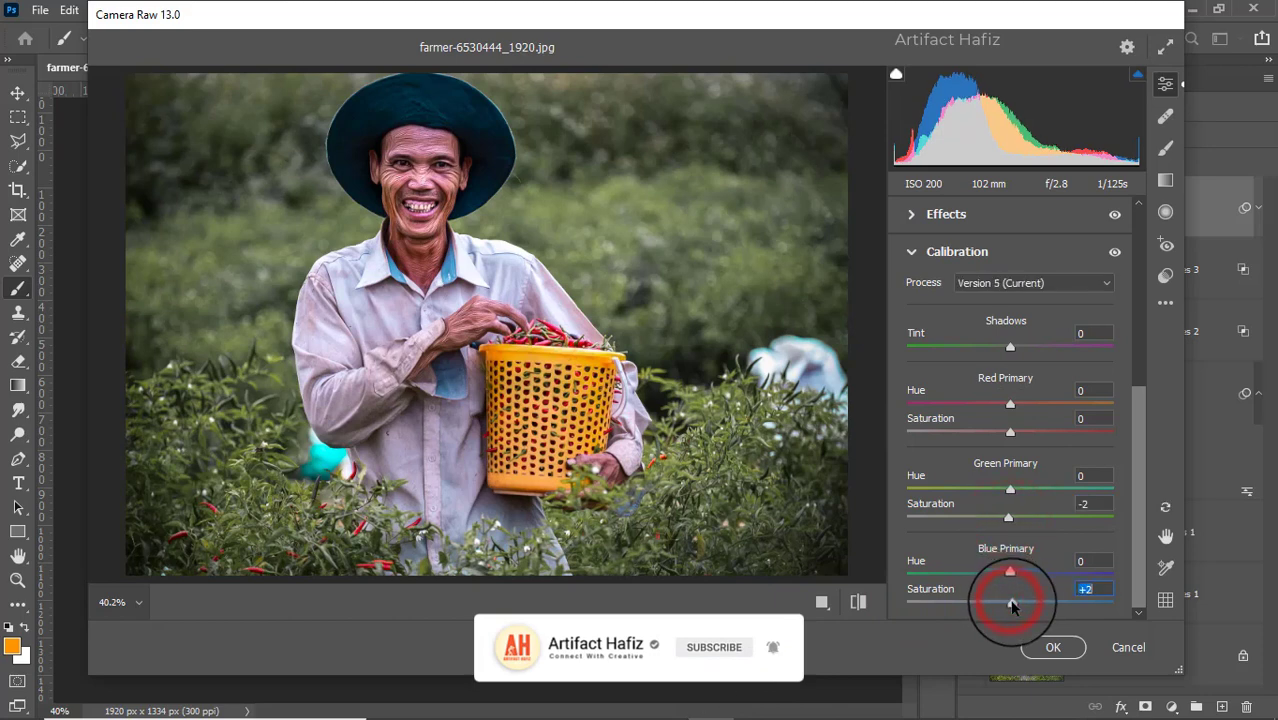
pyautogui.moveTo(1010, 431); pyautogui.dragTo(1016, 403)
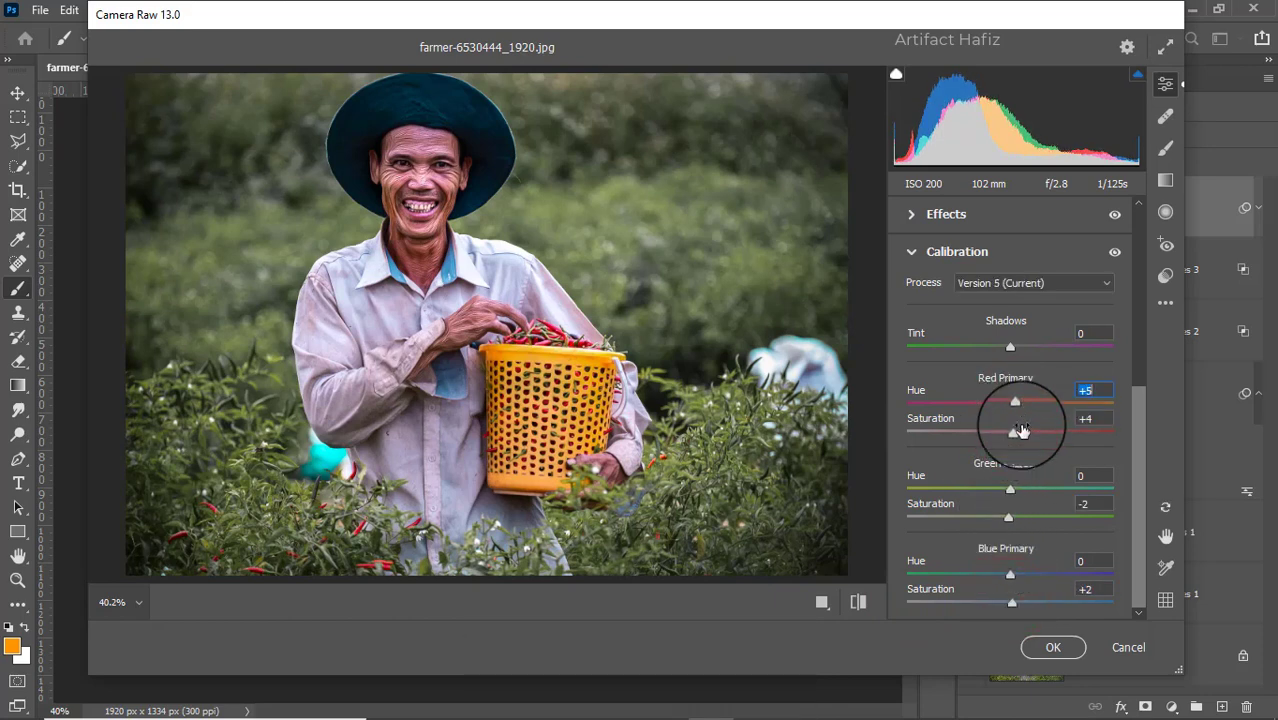
pyautogui.click(1040, 648)
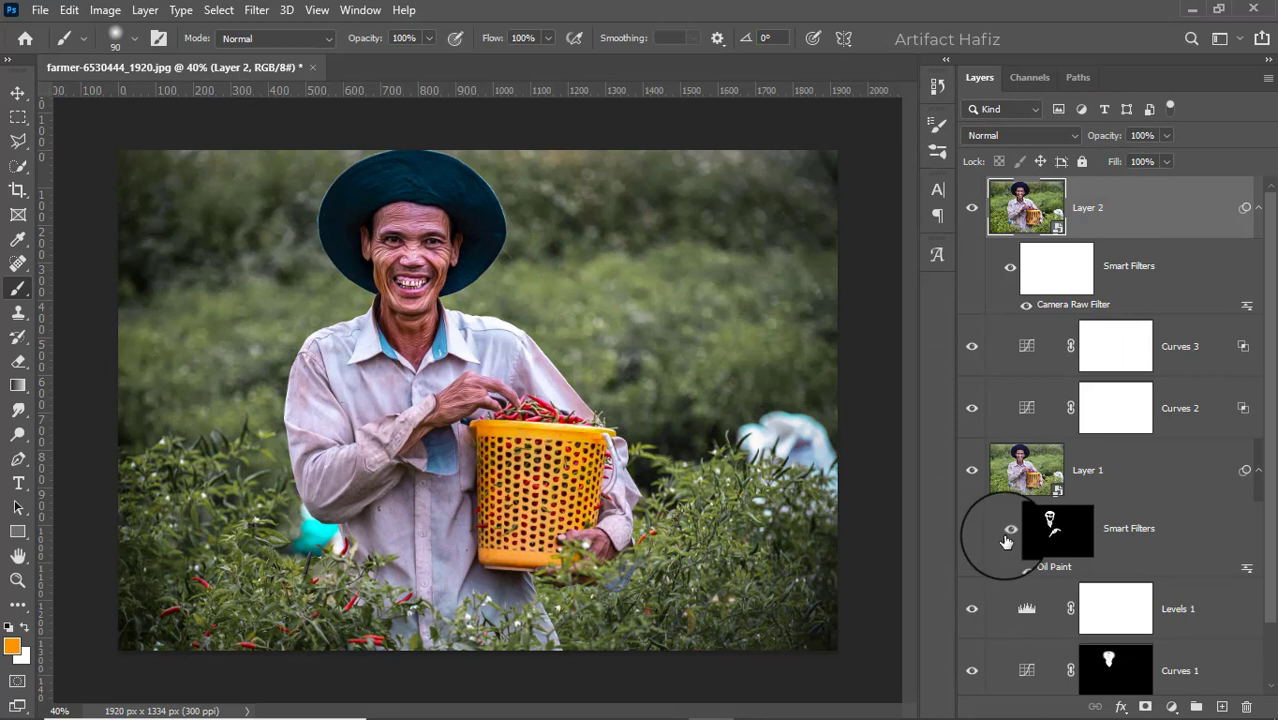
# Toggle the visibility of all layers above the Background to compare the original photo with the edited result.
pyautogui.scroll(-2, 1016, 533)
pyautogui.keyDown('alt'); pyautogui.click(972, 664); pyautogui.keyUp('alt')
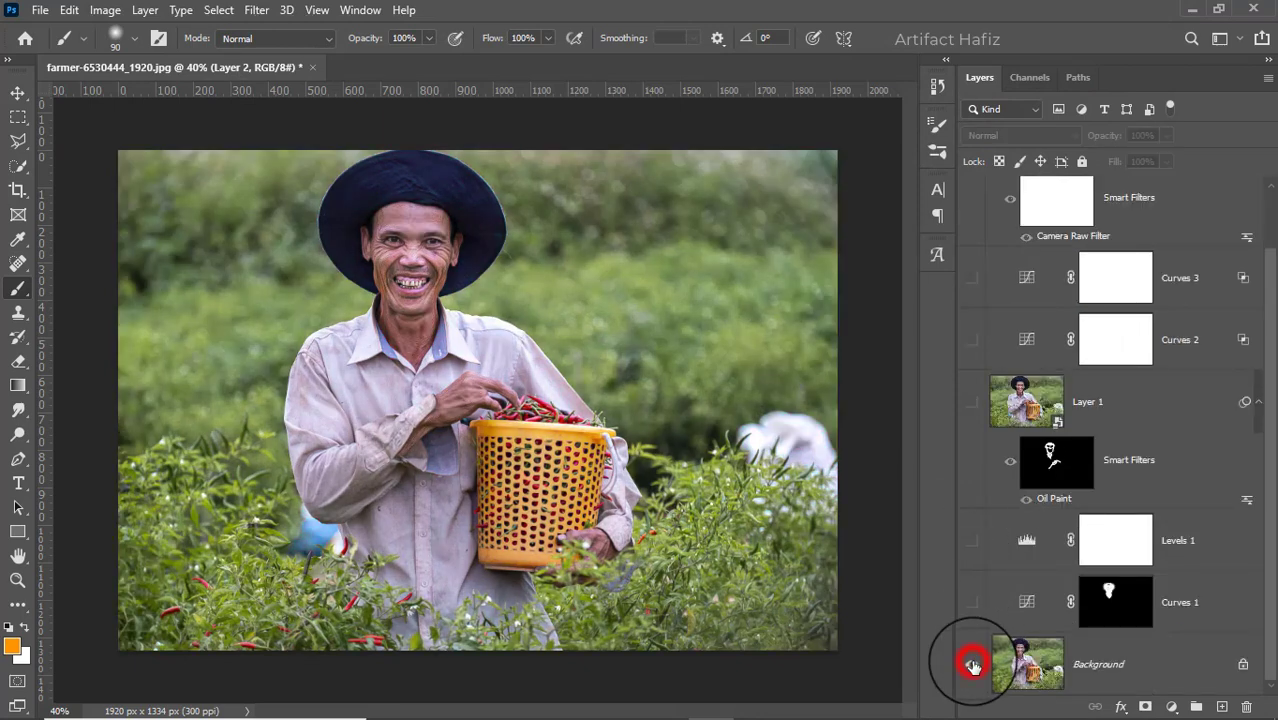
pyautogui.keyDown('alt'); pyautogui.click(972, 664); pyautogui.keyUp('alt')
pyautogui.keyDown('alt'); pyautogui.click(972, 664); pyautogui.keyUp('alt')
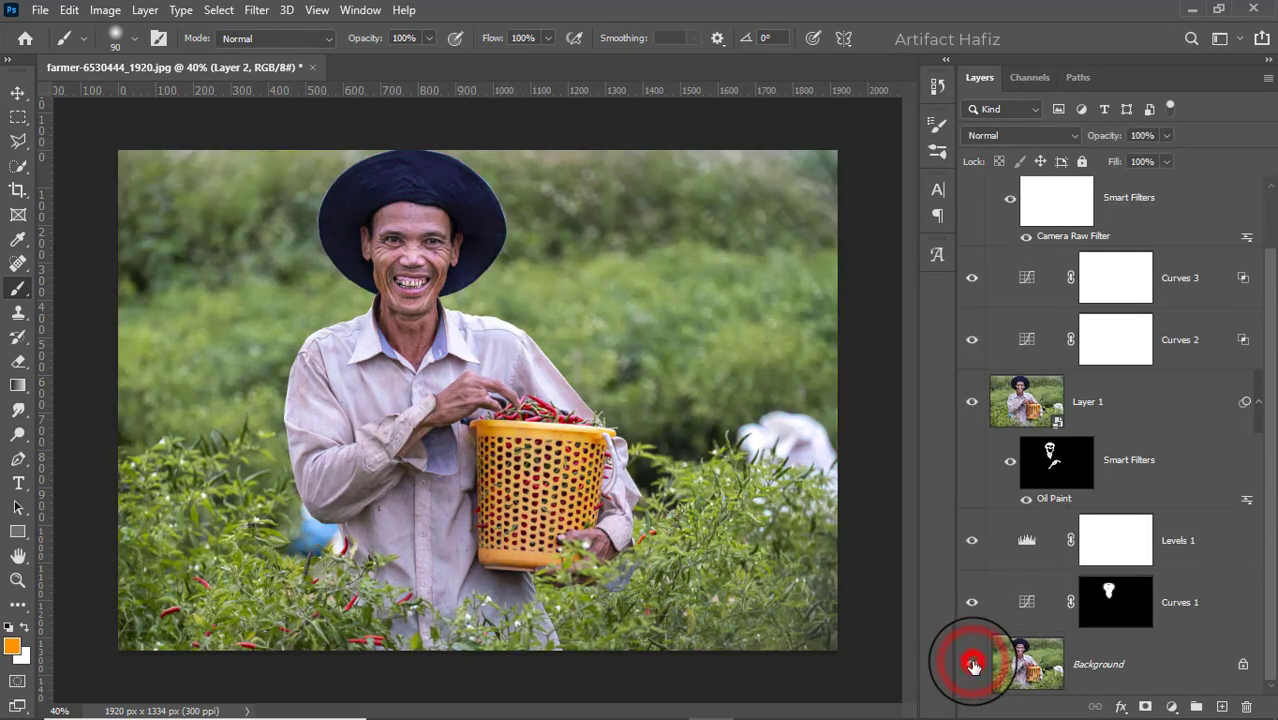
pyautogui.keyDown('alt'); pyautogui.click(972, 664); pyautogui.keyUp('alt')
# Open Layer 2 in Color Efex Pro 4 from the Nik Collection as a smart filter.
pyautogui.scroll(2, 1069, 433)
pyautogui.click(1125, 198)
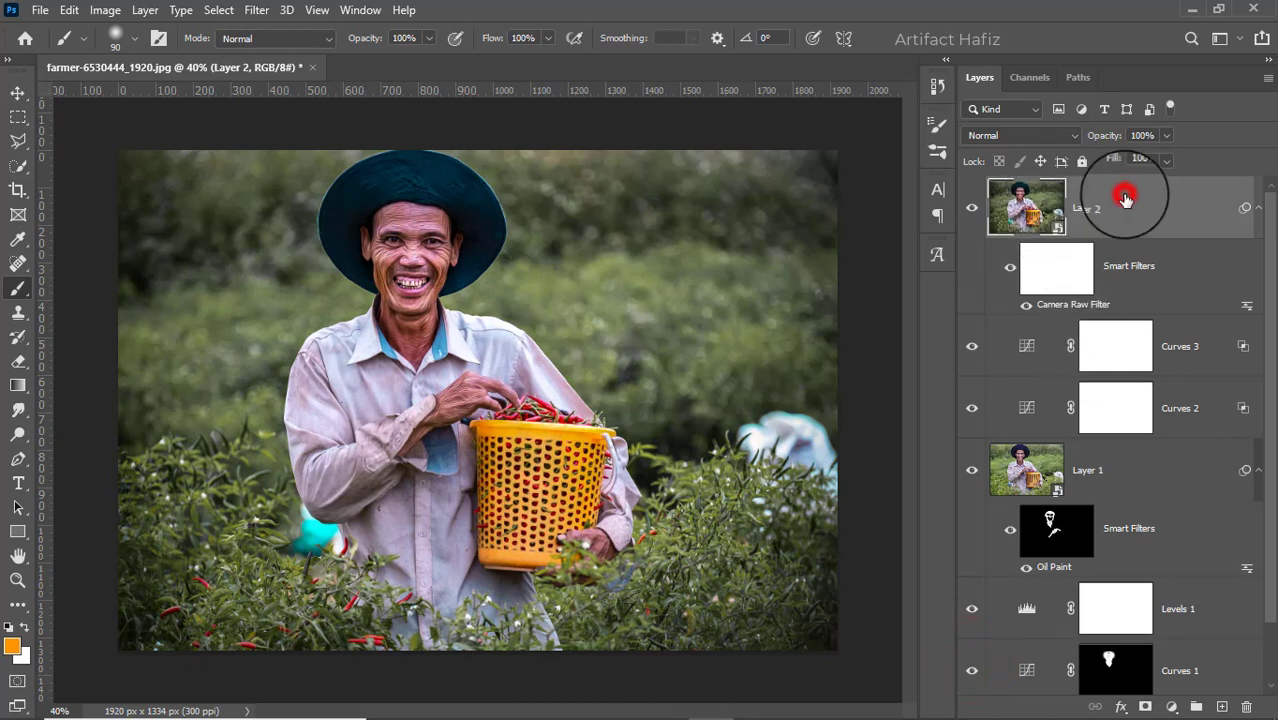
pyautogui.click(256, 10)
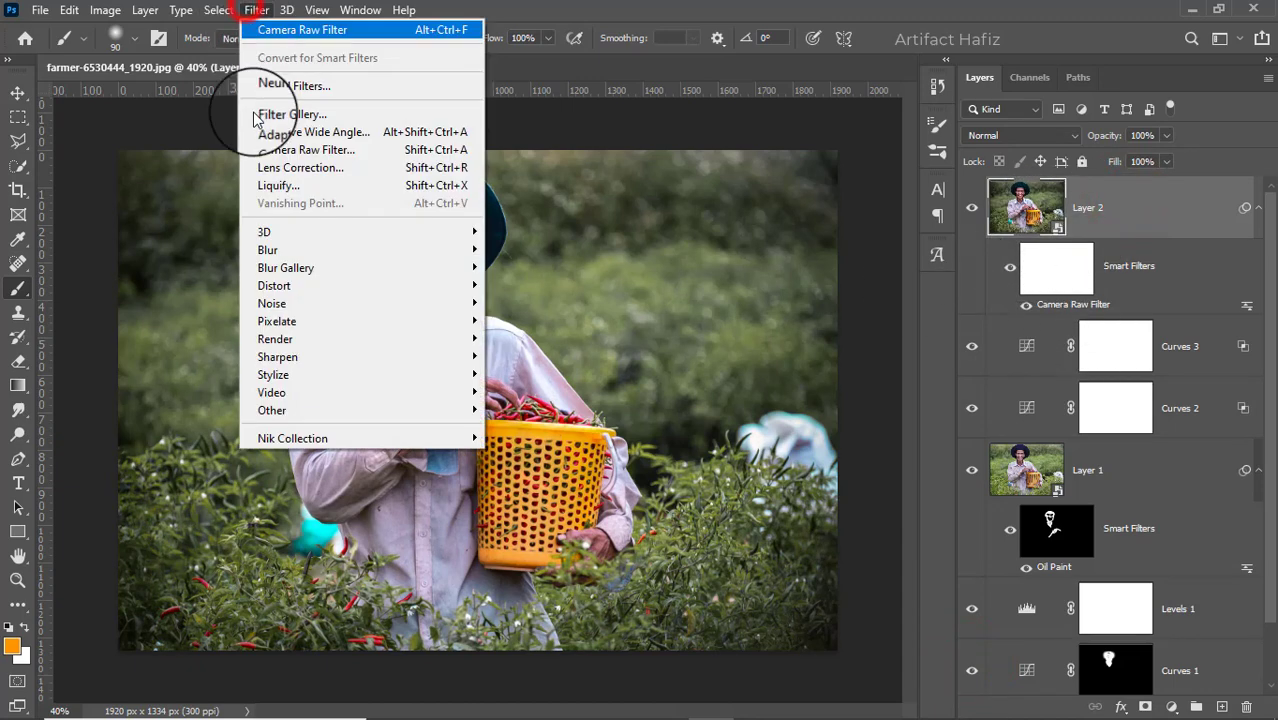
pyautogui.moveTo(313, 438)
pyautogui.click(512, 455)
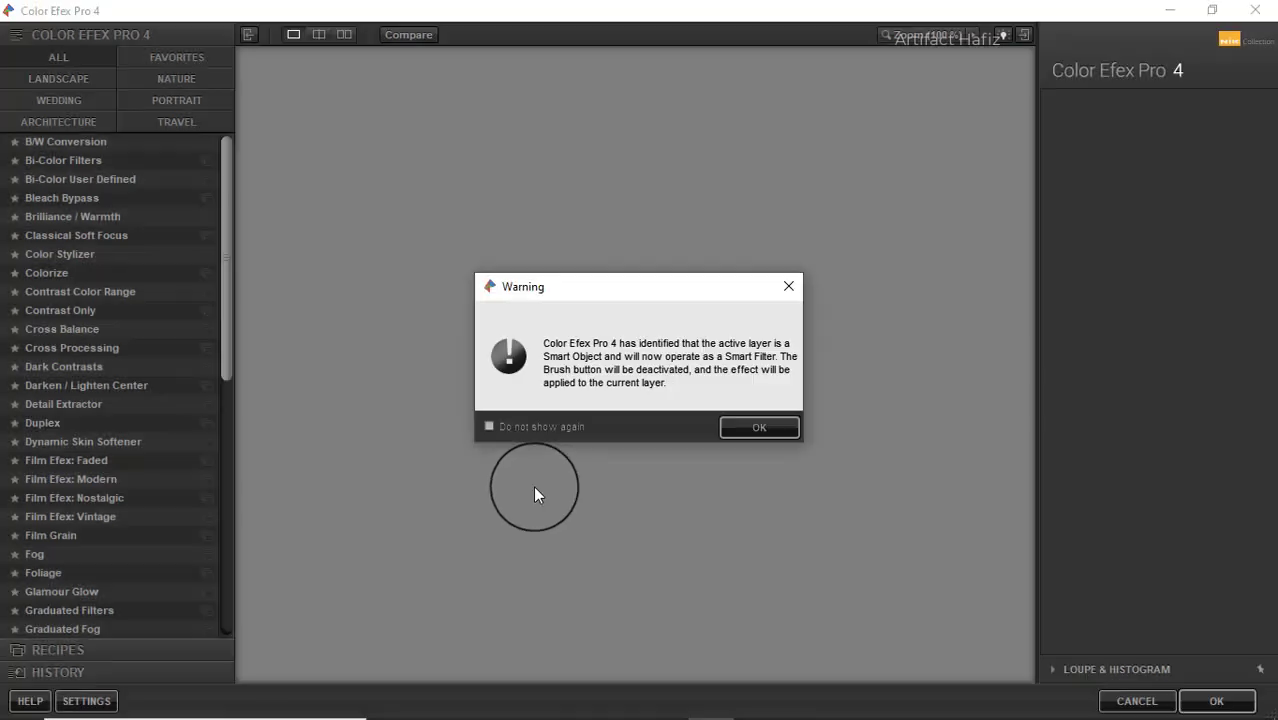
pyautogui.click(780, 426)
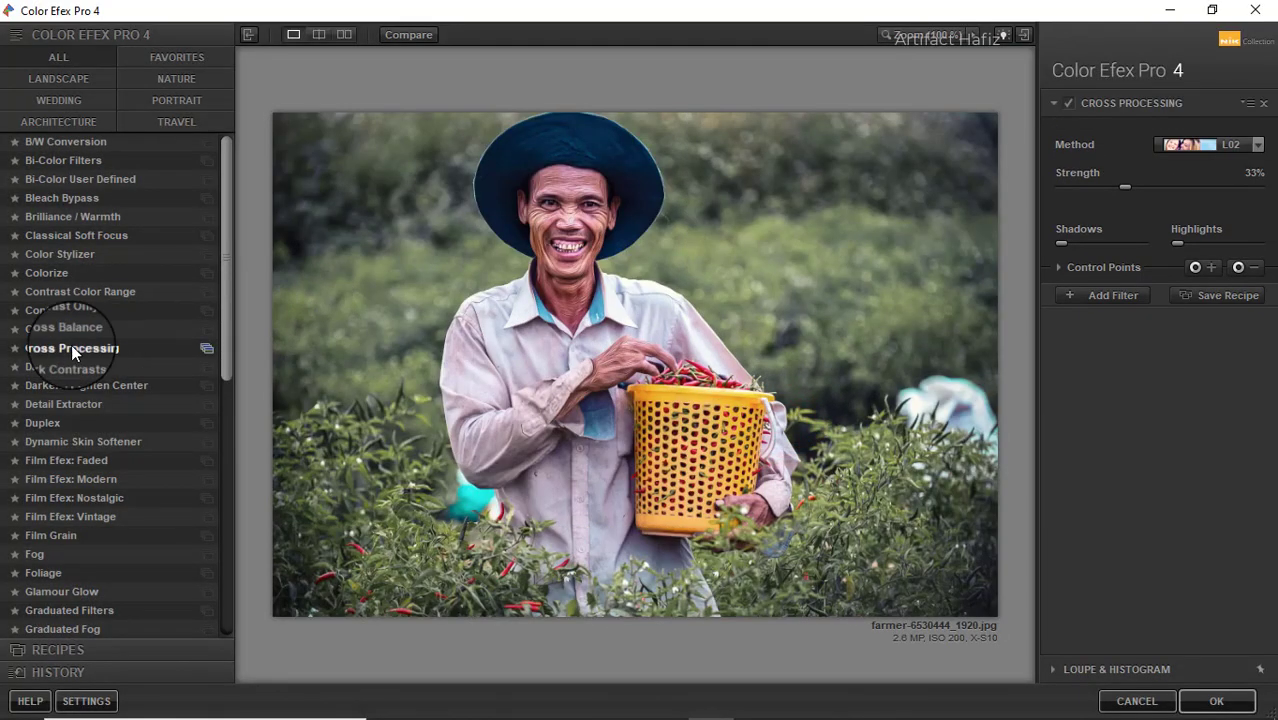
# Add the Cross Processing filter with method L02, compare the image with and without it, and apply it to the layer.
pyautogui.click(43, 350)
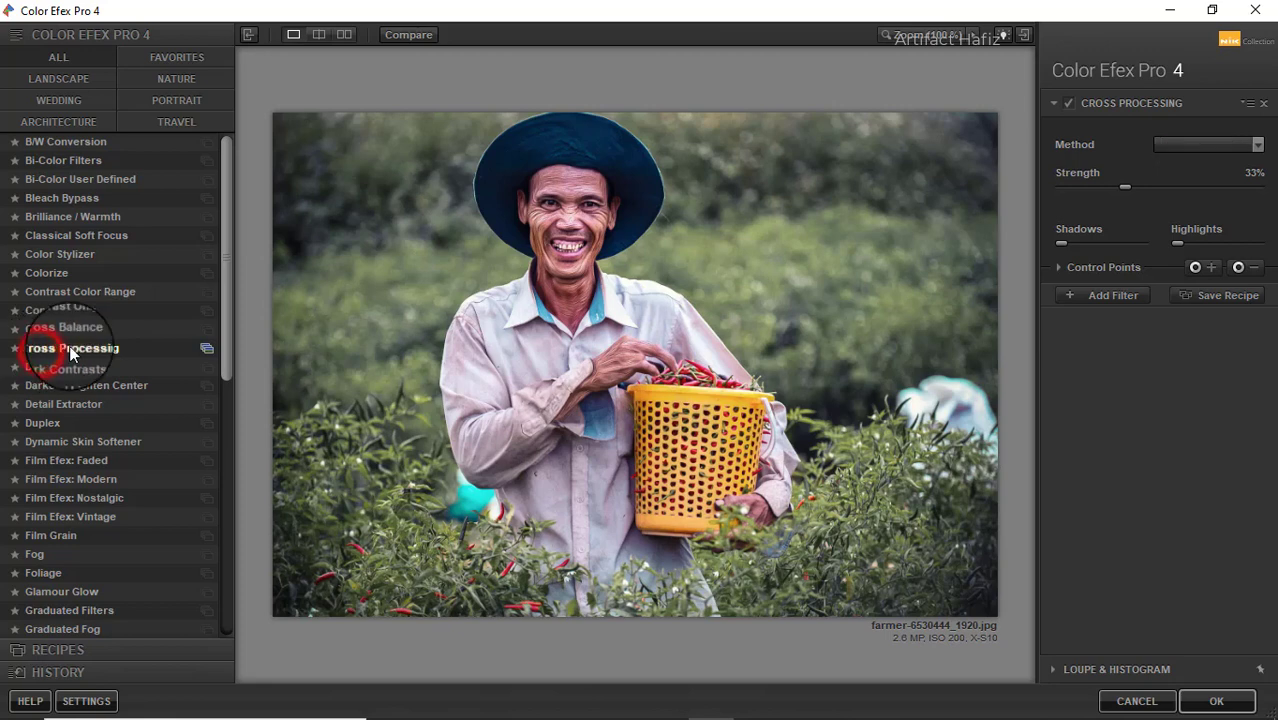
pyautogui.click(1160, 141)
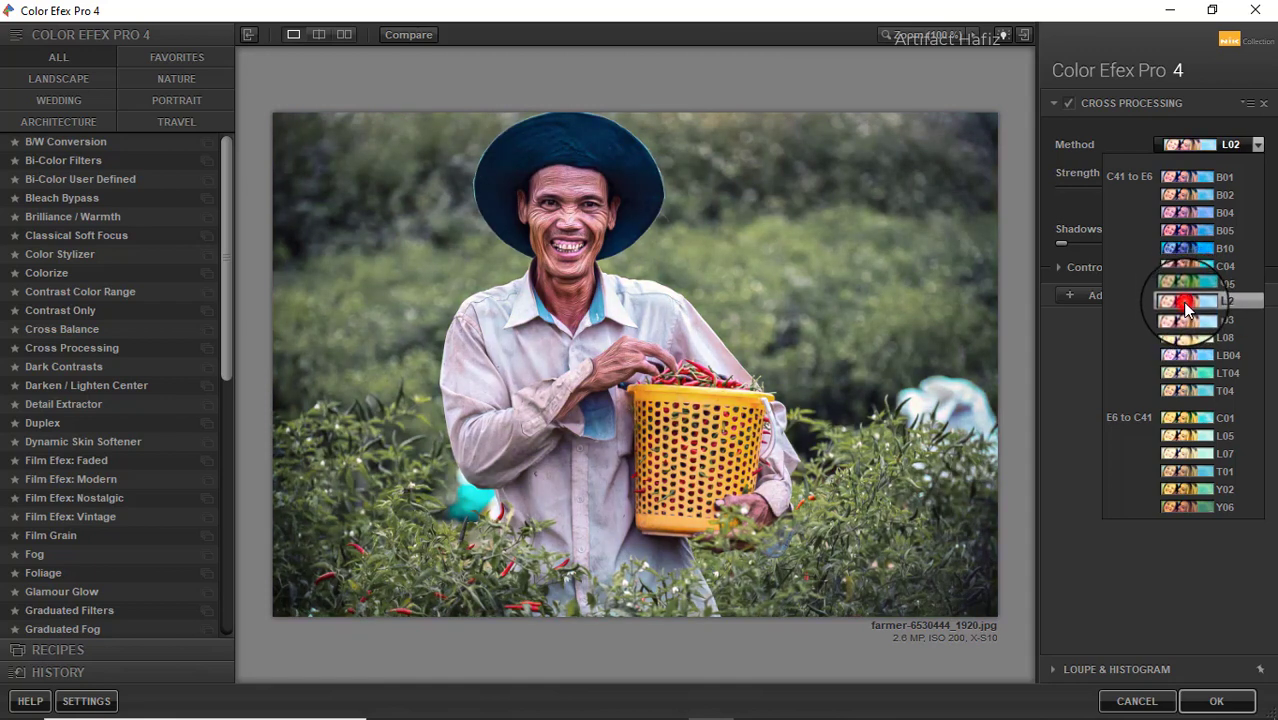
pyautogui.click(1185, 302)
pyautogui.click(1068, 104)
pyautogui.click(1068, 104)
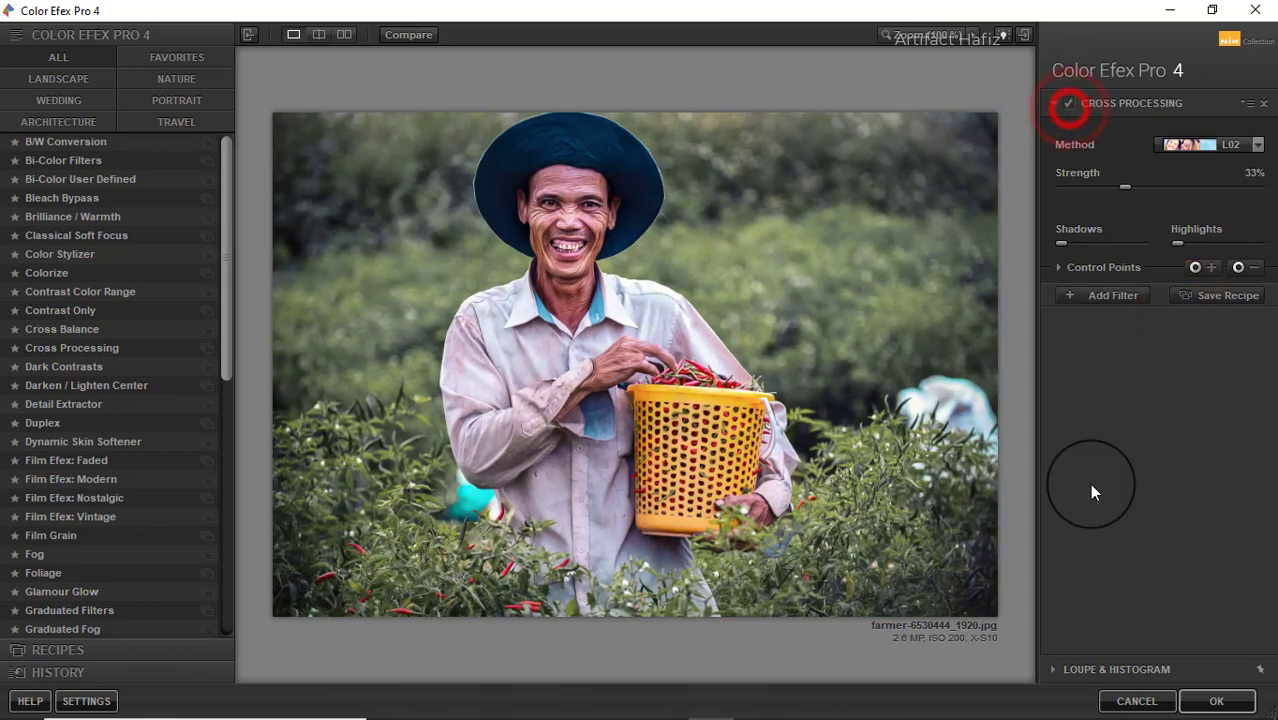
pyautogui.click(1216, 701)
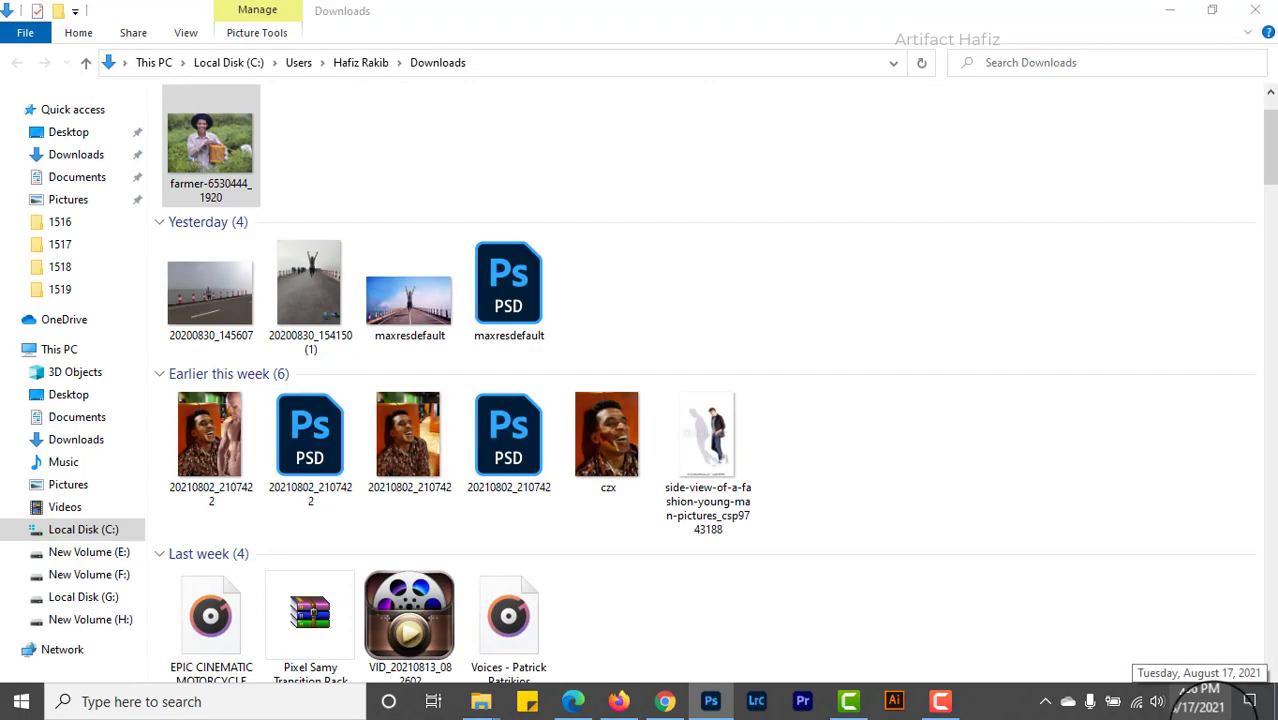
# Toggle all layers above the Background off and on repeatedly to compare the original photo with the final result.
pyautogui.scroll(-2, 1025, 575)
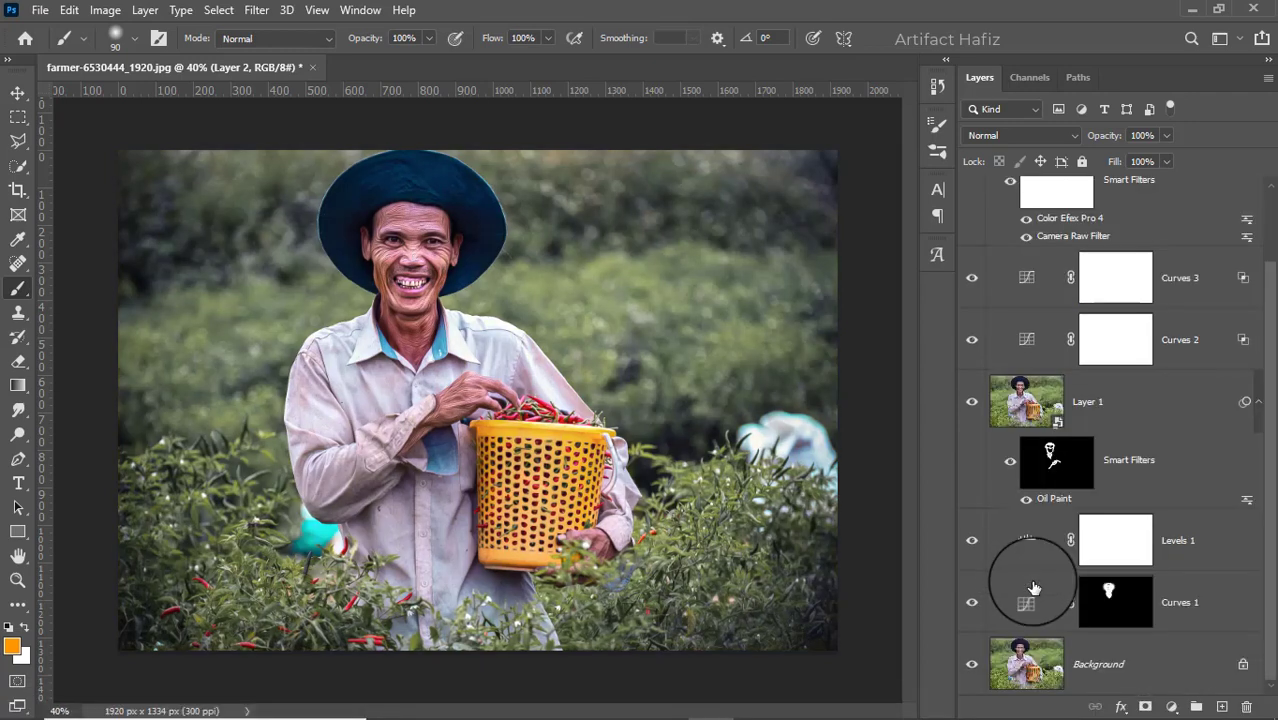
pyautogui.keyDown('alt'); pyautogui.click(971, 672); pyautogui.keyUp('alt')
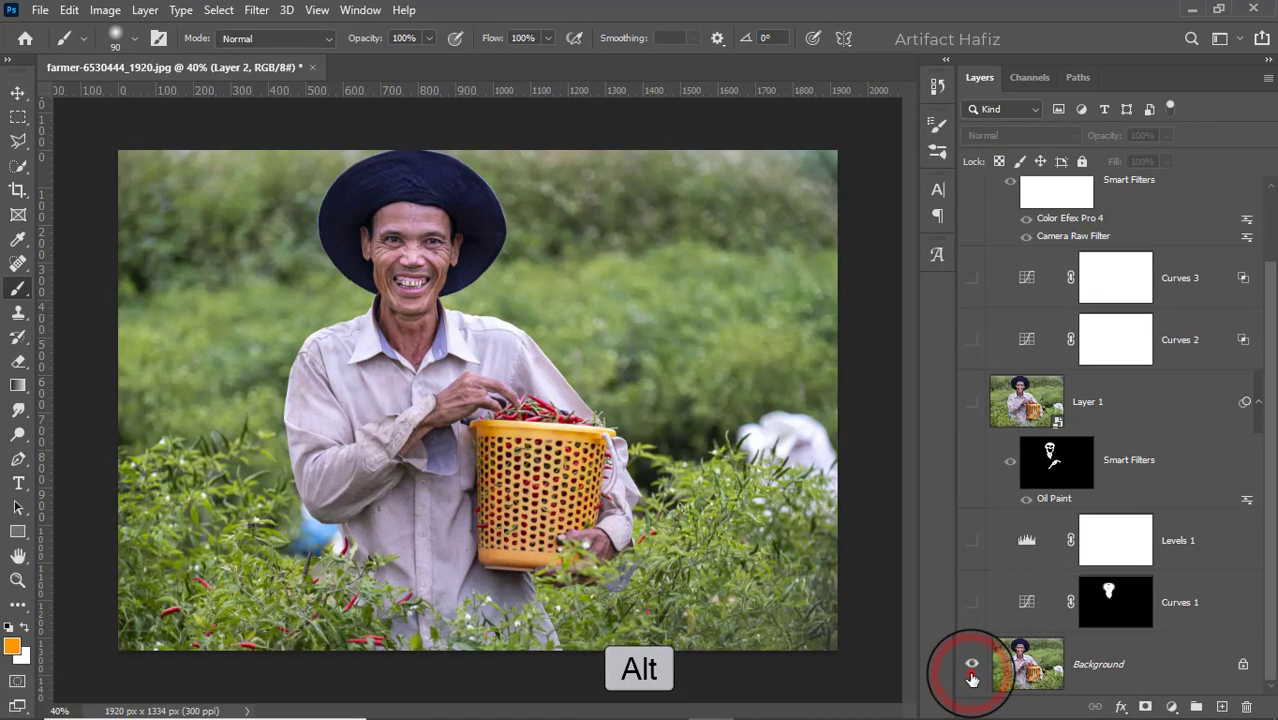
pyautogui.keyDown('alt'); pyautogui.click(971, 672); pyautogui.keyUp('alt')
pyautogui.keyDown('alt'); pyautogui.click(971, 672); pyautogui.keyUp('alt')
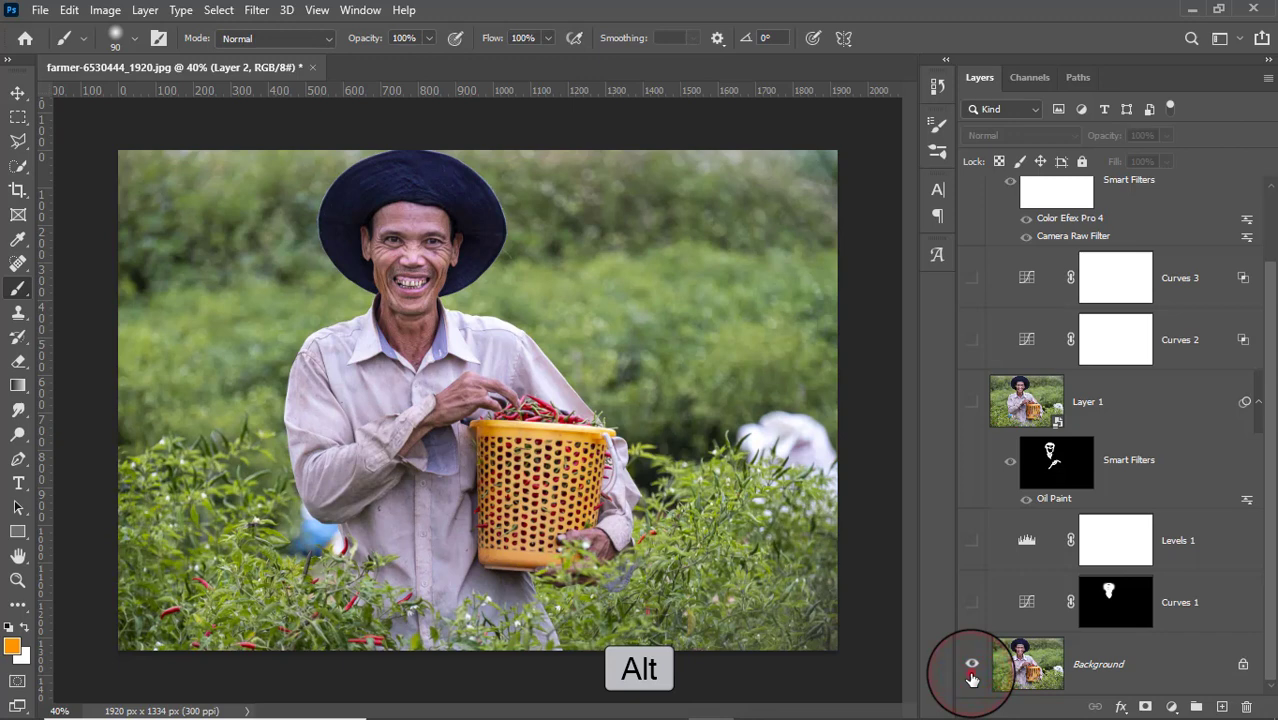
pyautogui.keyDown('alt'); pyautogui.click(971, 672); pyautogui.keyUp('alt')
pyautogui.keyDown('alt'); pyautogui.click(971, 672); pyautogui.keyUp('alt')
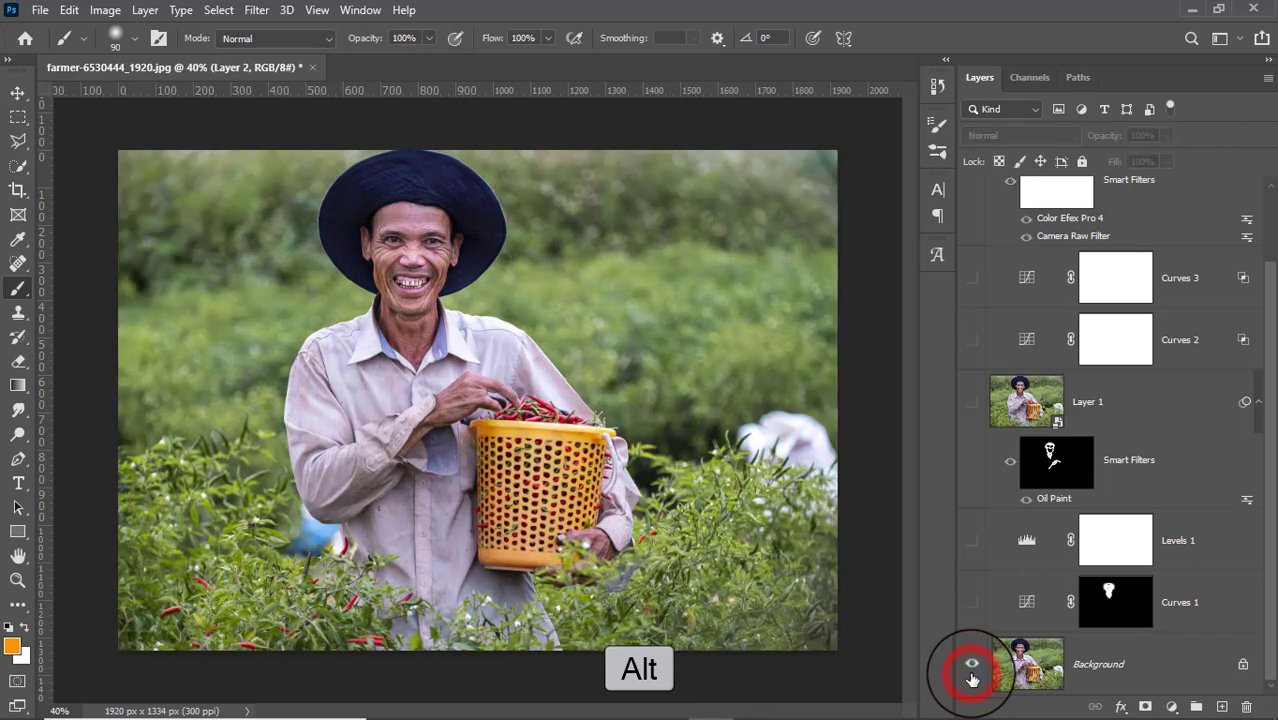